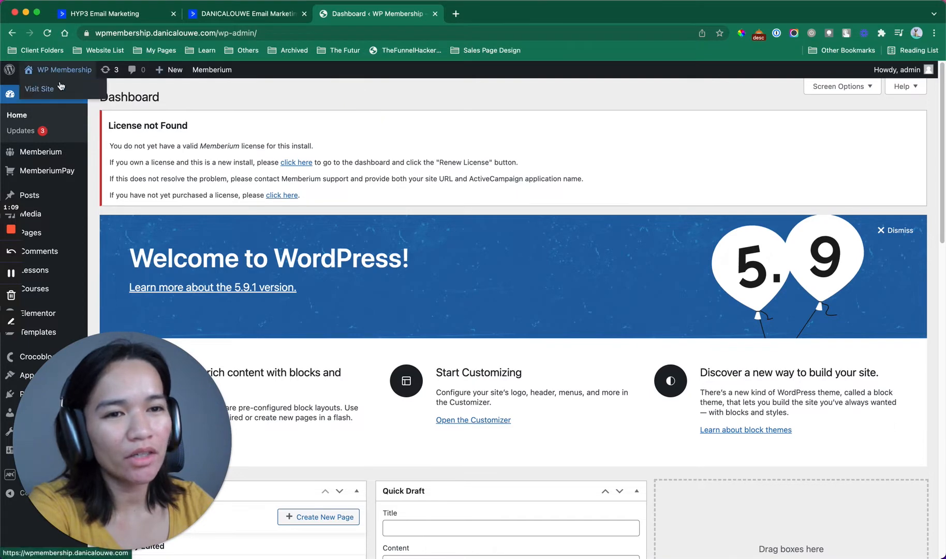
Step: Open Course A's 'Day 1: Lesson Name' lesson from the live site's Courses menu in the WordPress editor
left_click(60, 86)
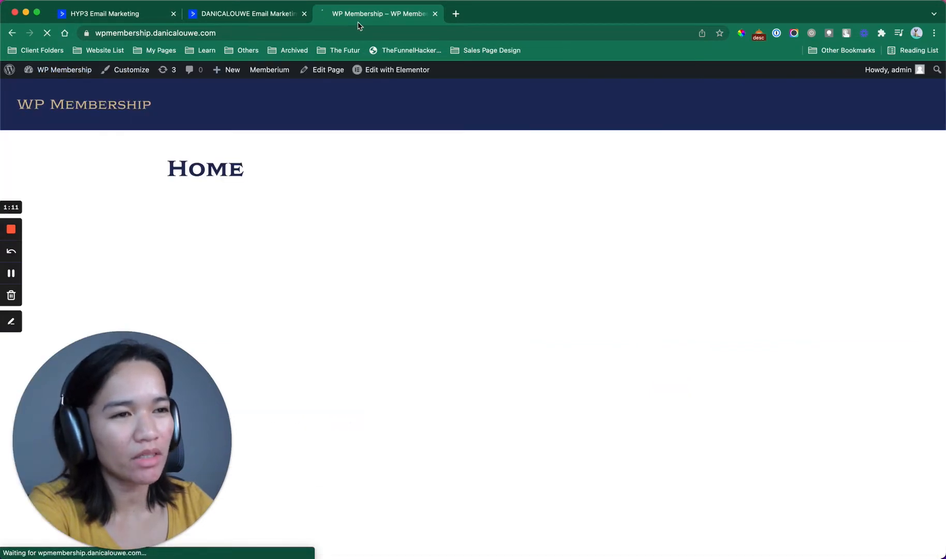
left_click(917, 105)
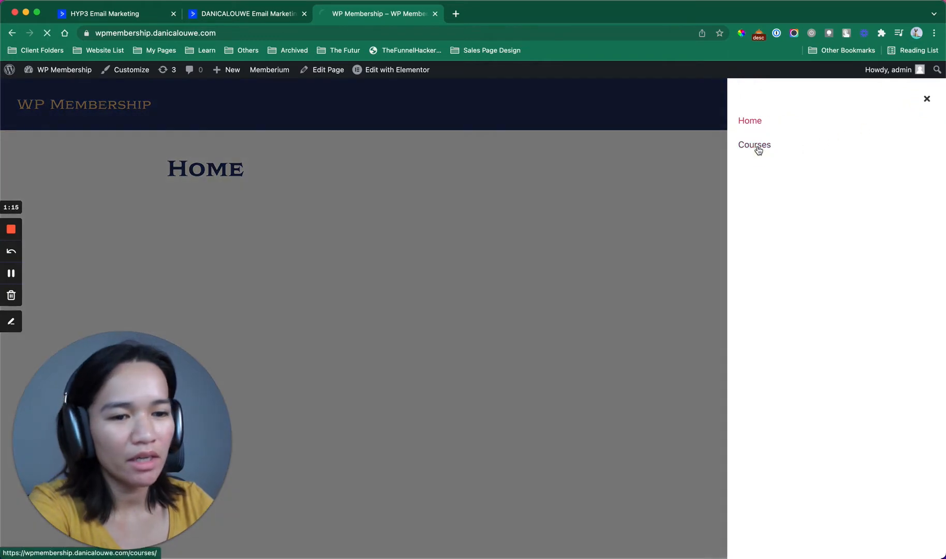
left_click(758, 147)
left_click(280, 238)
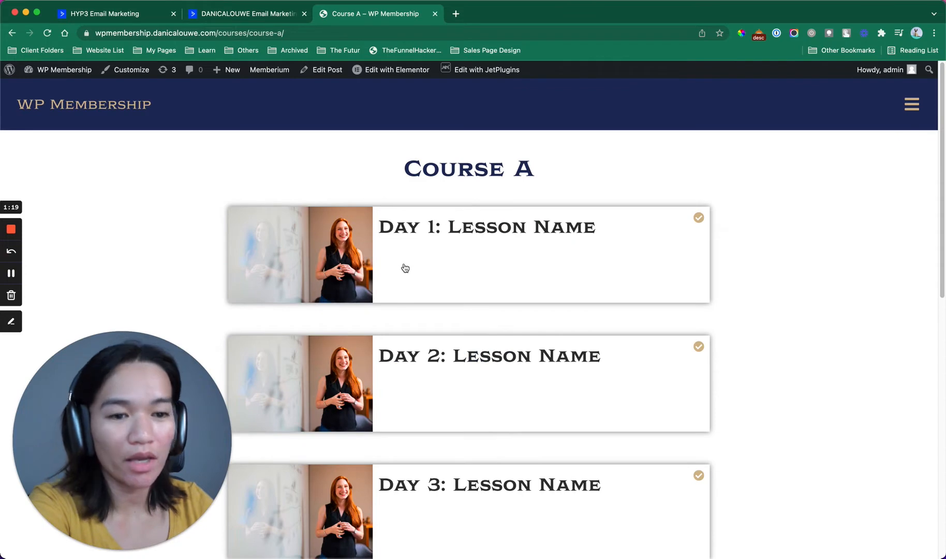
scroll(405, 268, "down", 10)
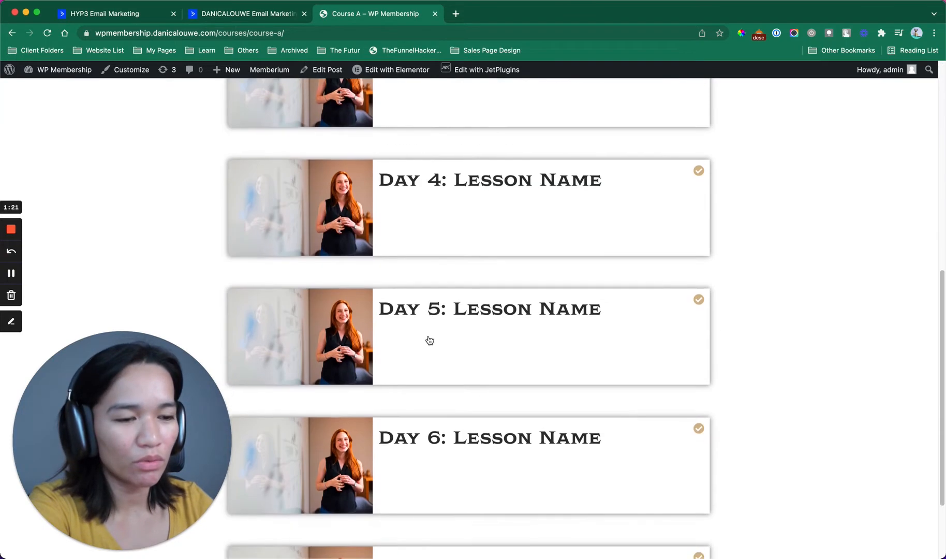
scroll(527, 424, "up", 9)
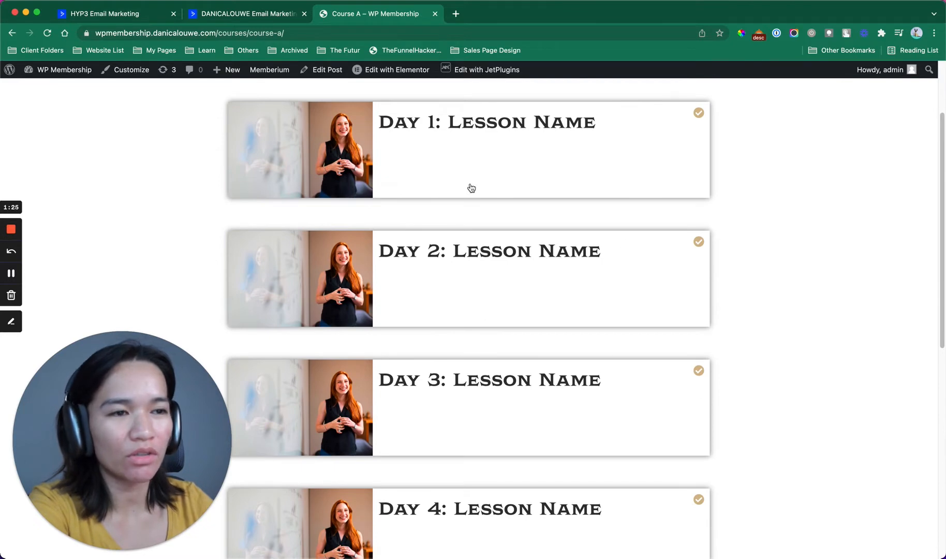
left_click(324, 156)
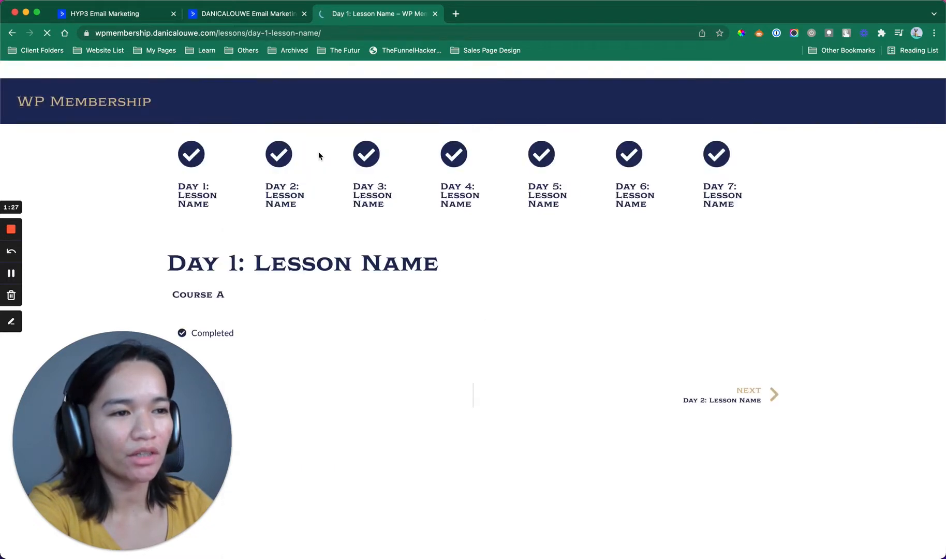
left_click(326, 72)
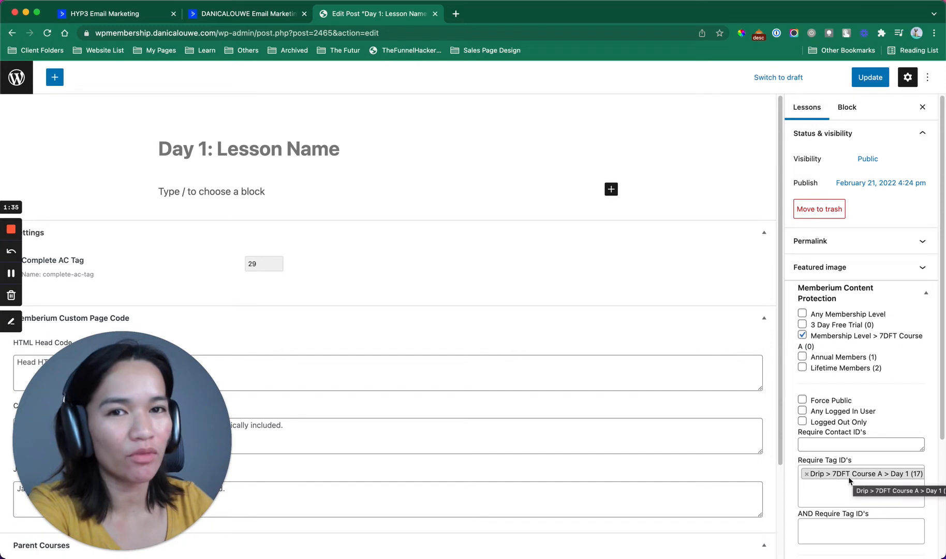
Step: Switch to the DANICALOUWE Email Marketing tab showing ActiveCampaign's Automations page
left_click(247, 19)
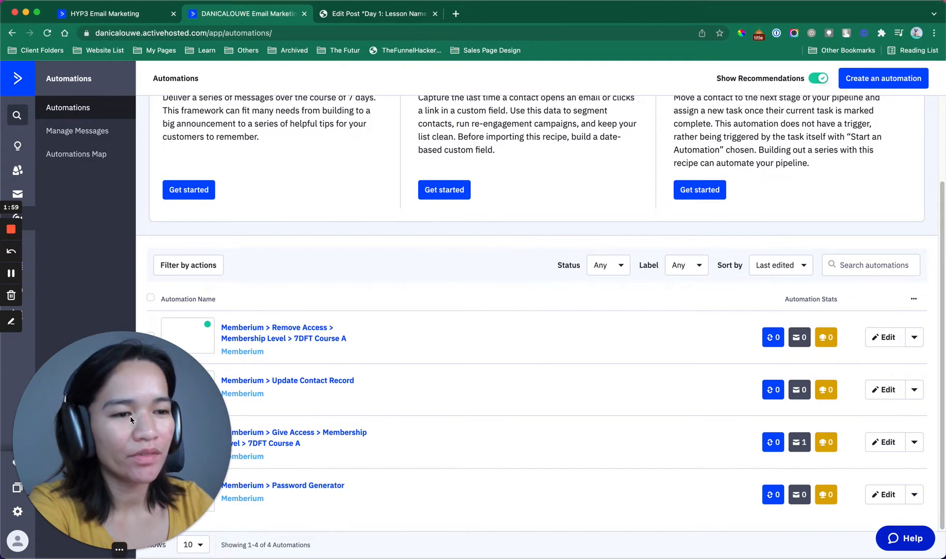
Step: Go through Account Settings to the Lists page showing the Master Contact List
left_click_drag(130, 416, 824, 369)
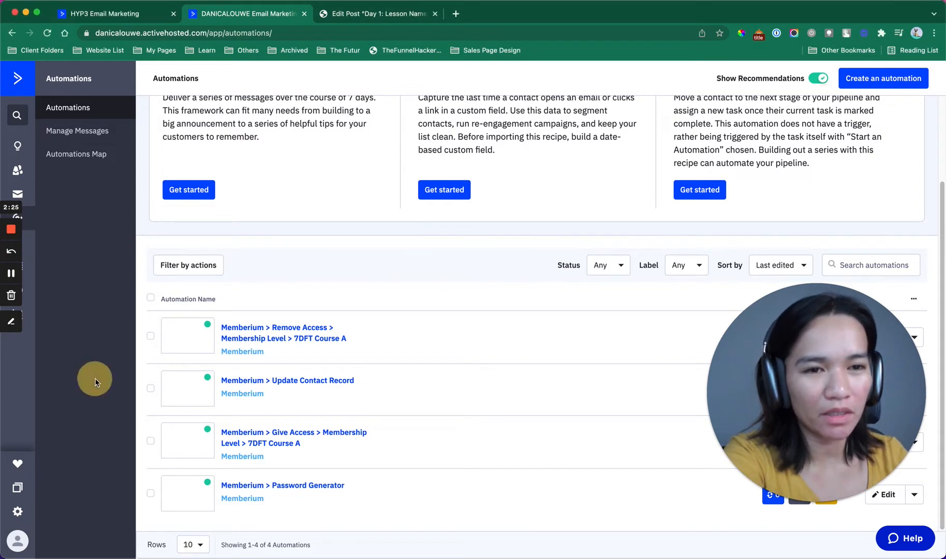
left_click(18, 512)
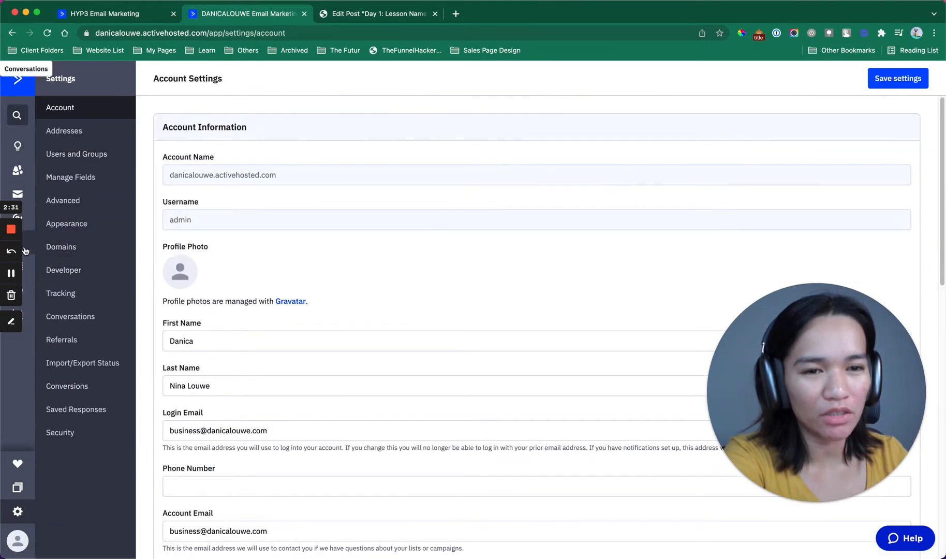
left_click(32, 267)
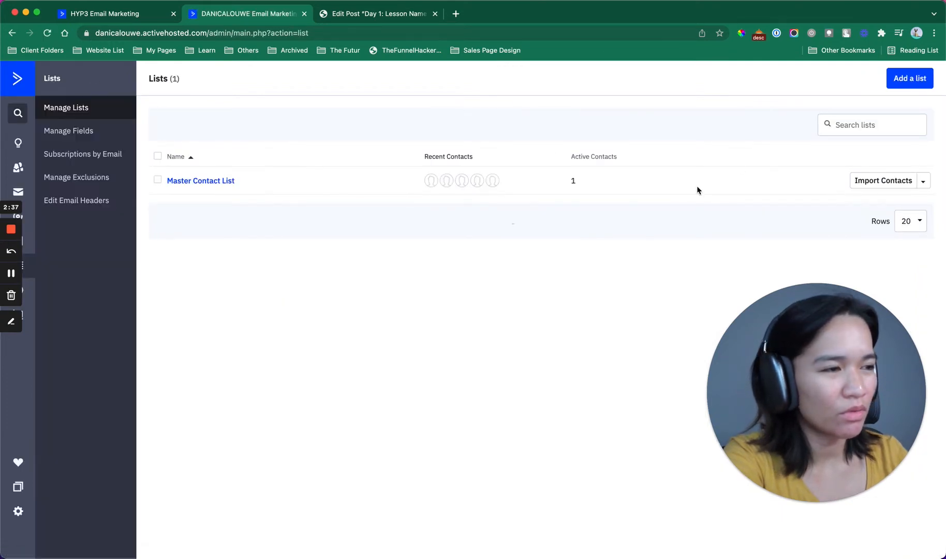
Step: Add a 'Points' Text Input contact field in the Membership Details group
left_click(96, 130)
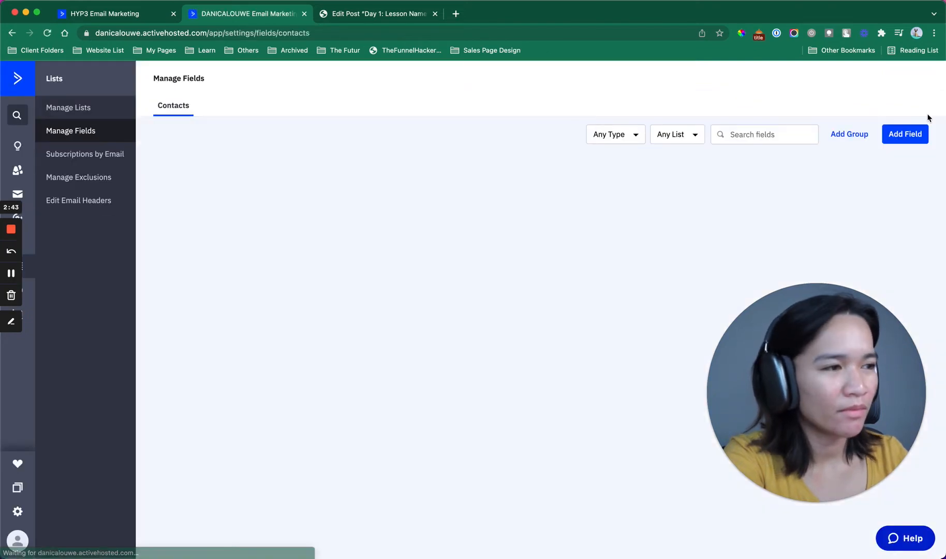
left_click(903, 138)
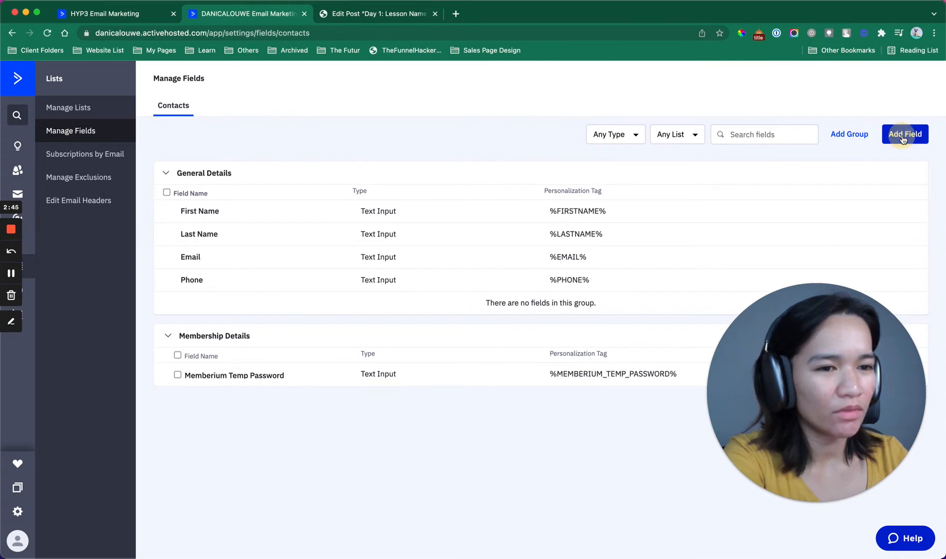
left_click(419, 288)
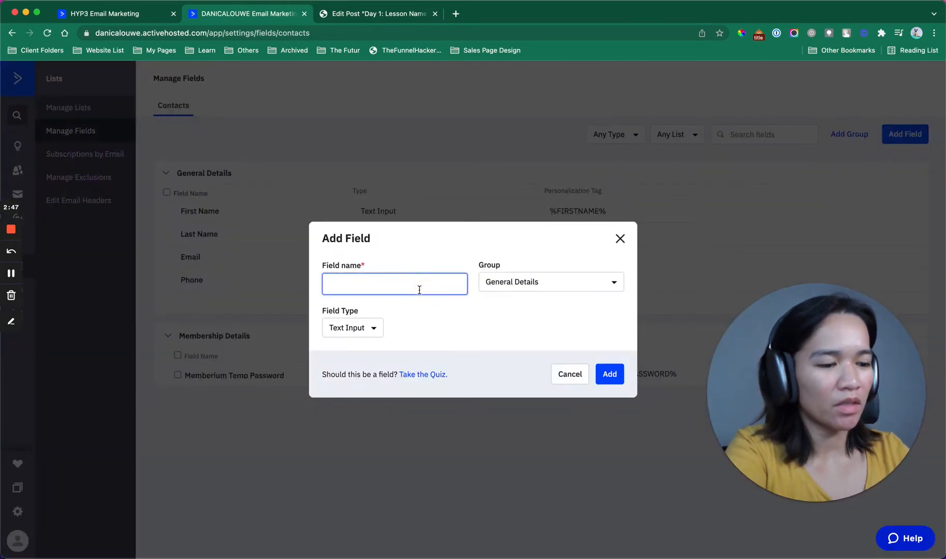
type("Points")
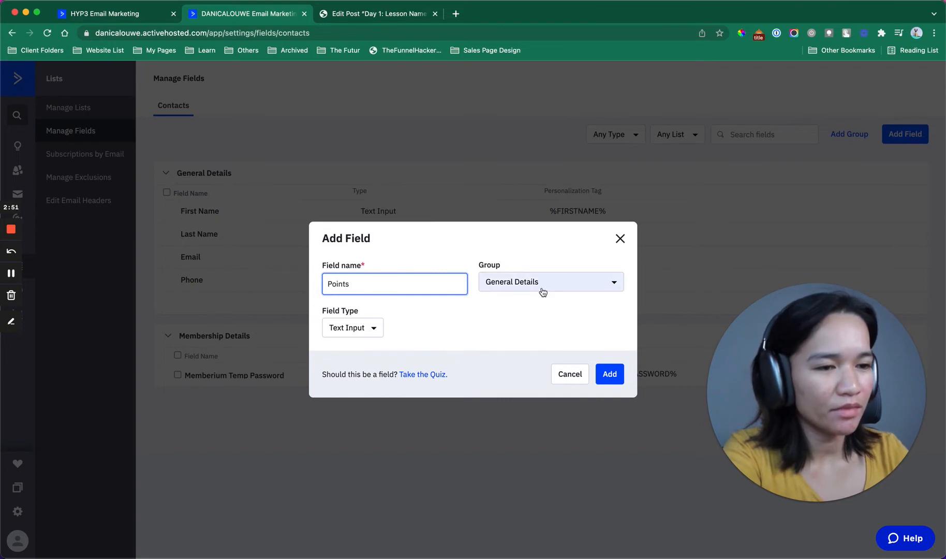
left_click(350, 327)
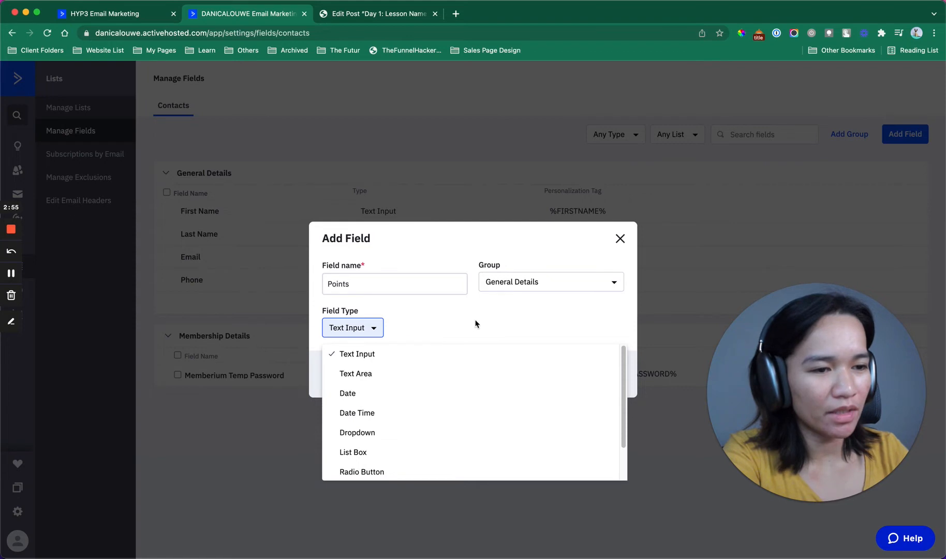
left_click(382, 326)
left_click(567, 282)
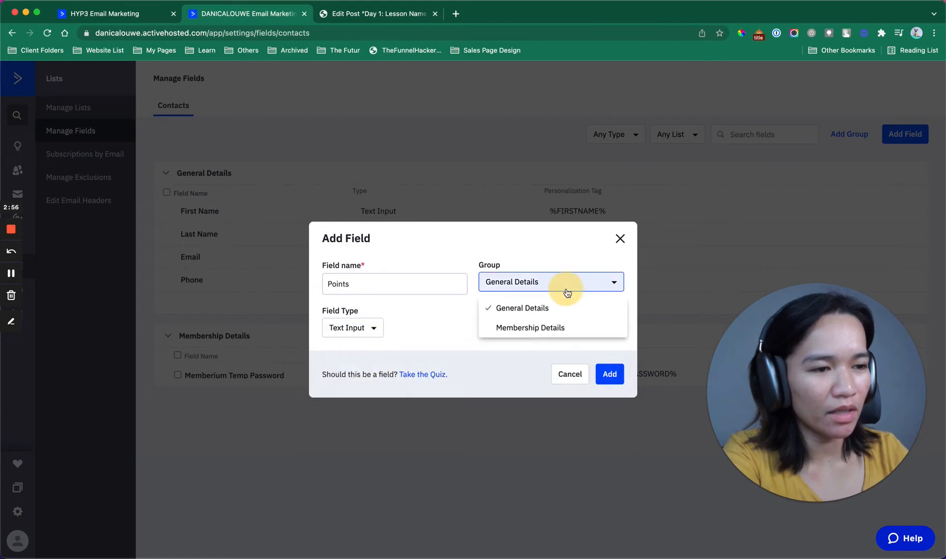
left_click(546, 333)
left_click(608, 374)
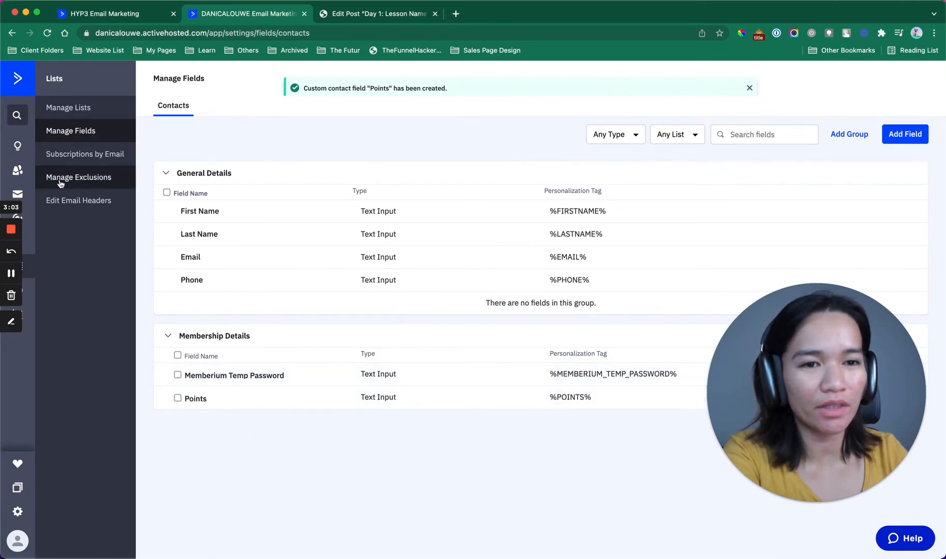
left_click(23, 226)
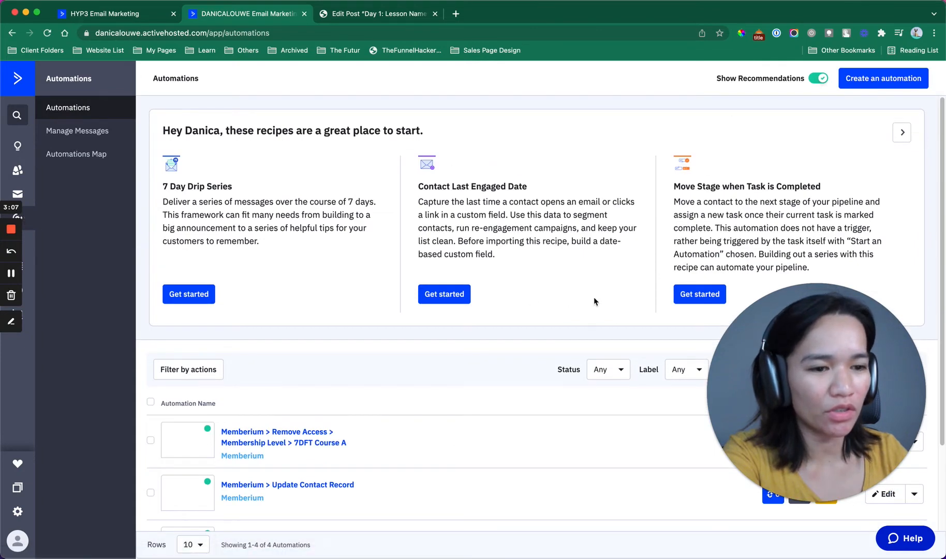
Step: Copy the Give Access automation's name and start a new automation from scratch
scroll(594, 301, "down", 2)
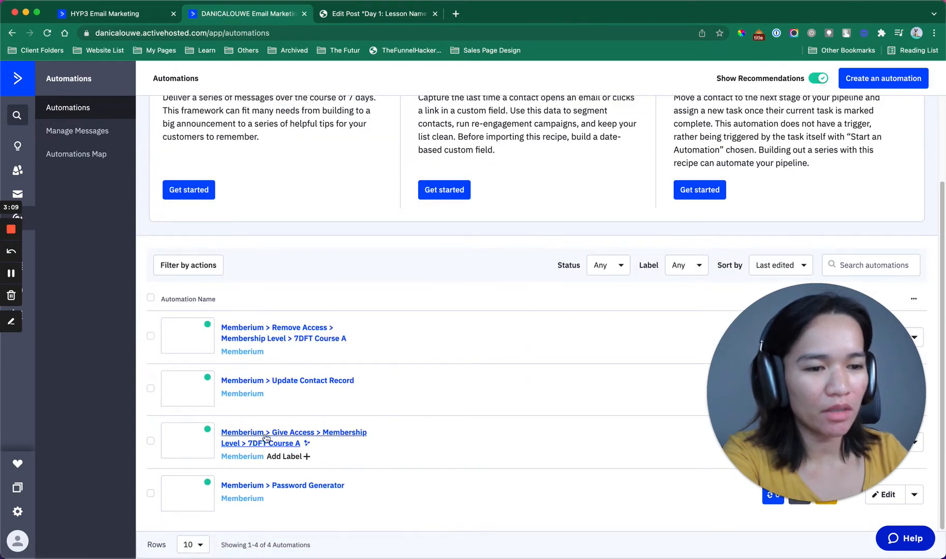
left_click_drag(222, 434, 301, 445)
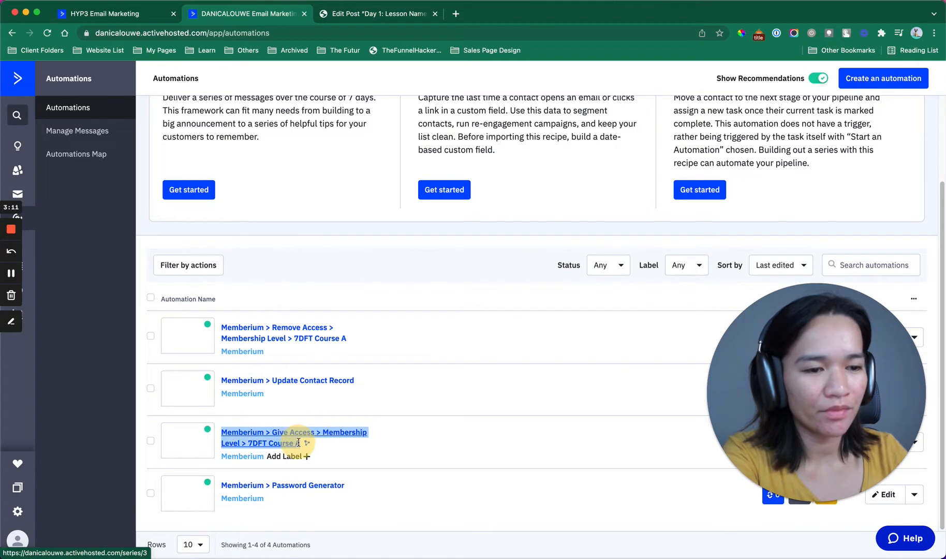
left_click(905, 83)
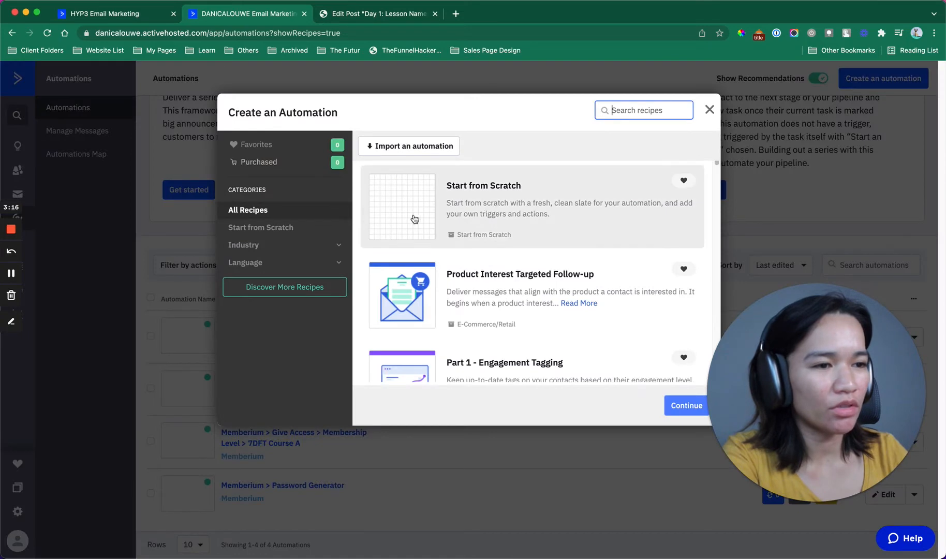
left_click(415, 219)
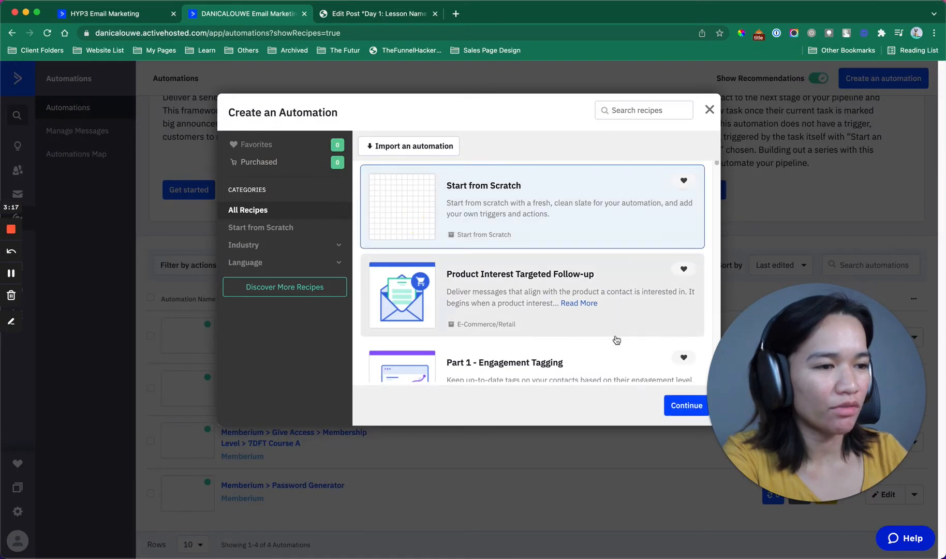
left_click(673, 405)
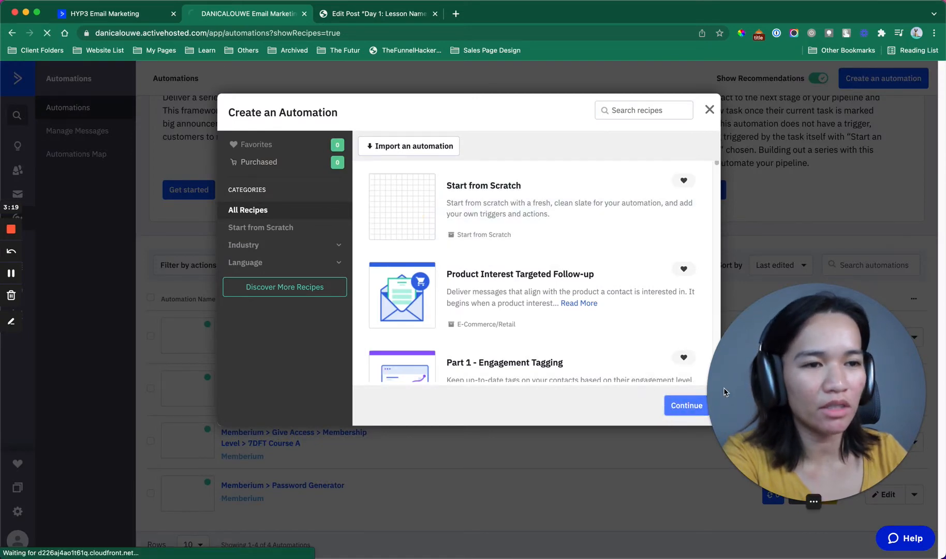
left_click_drag(805, 376, 113, 404)
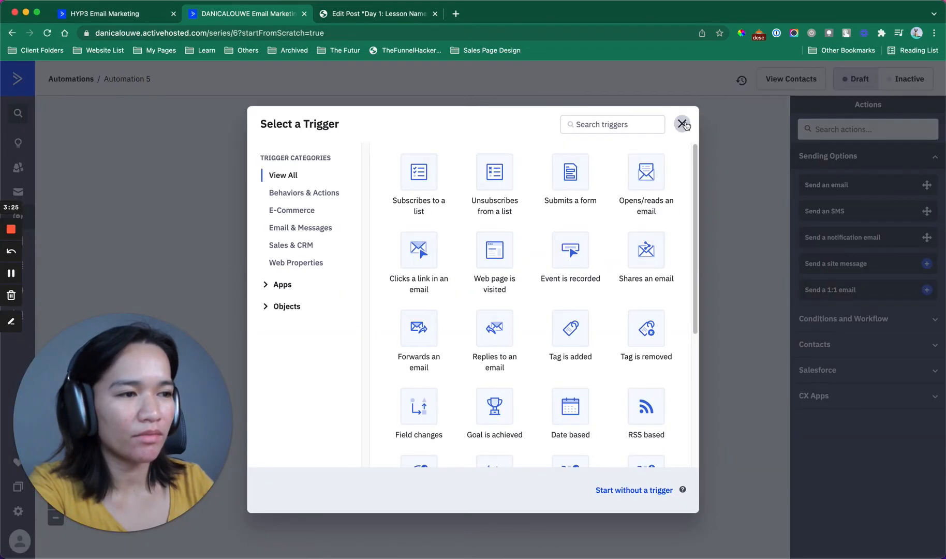
Step: Paste the copied name and edit it to 'Memberium > Drip Content > 7DFT Course A'
left_click(683, 123)
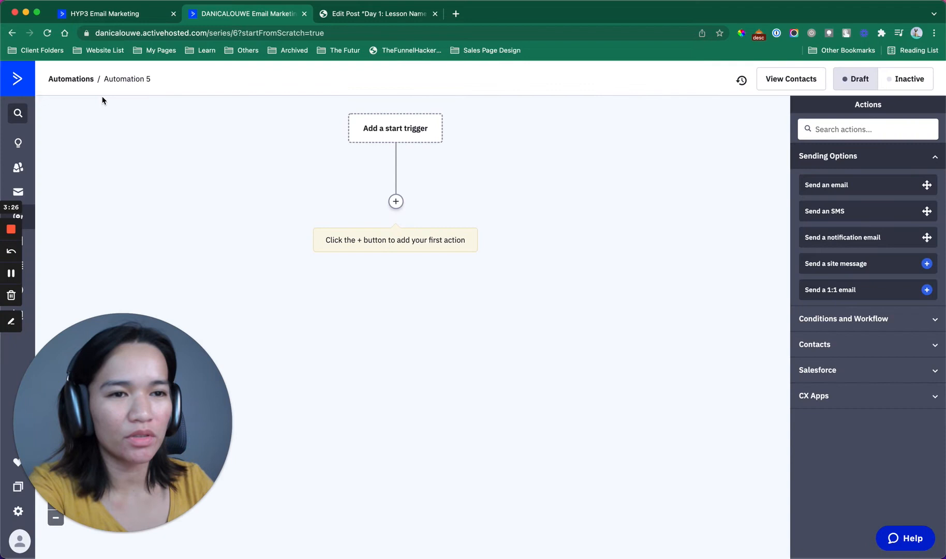
left_click(129, 79)
type("Memberium > Give Access > Membership Level > 7DFT Course A")
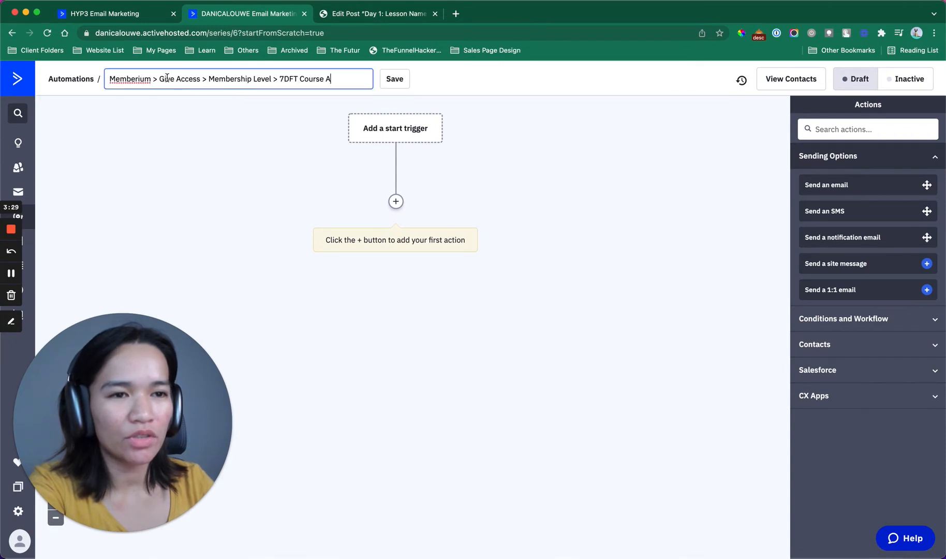
left_click_drag(161, 77, 200, 80)
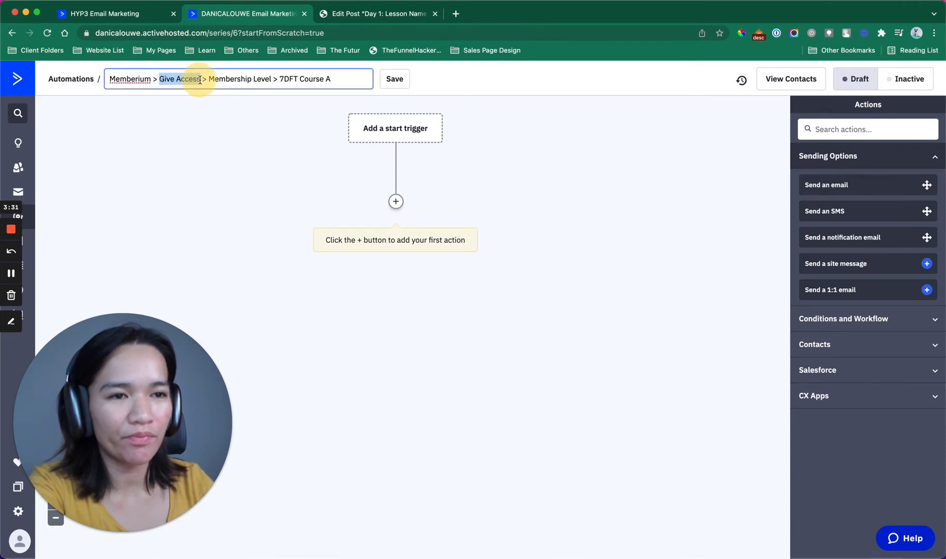
type("Drip")
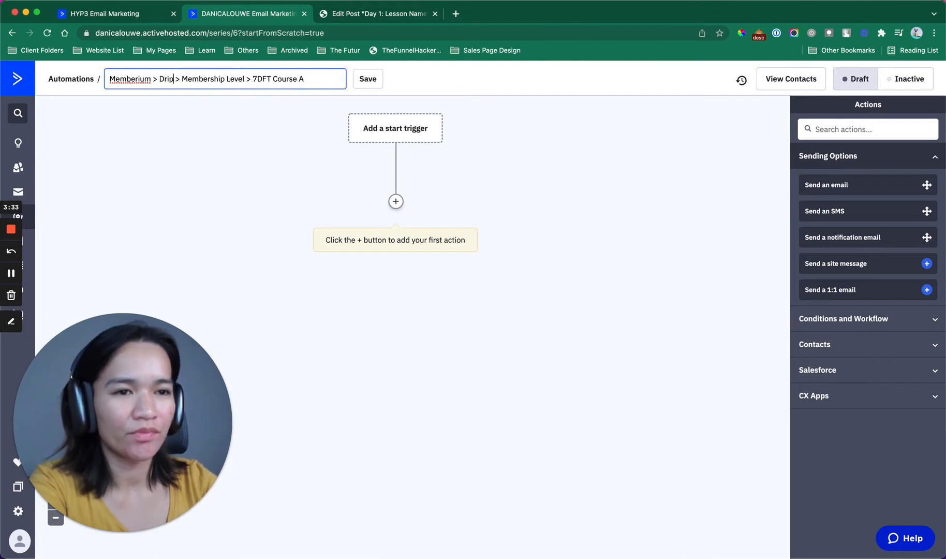
left_click_drag(250, 80, 180, 80)
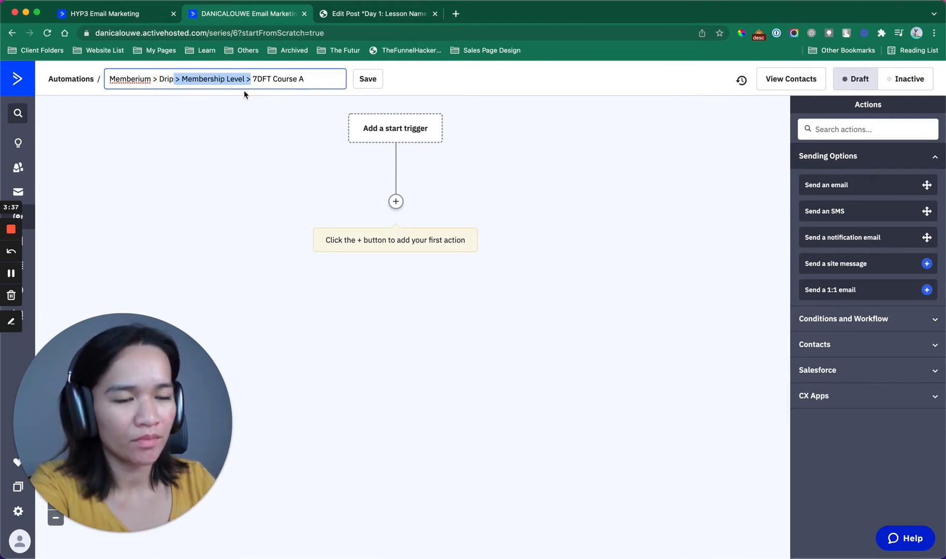
key("BackSpace")
type("Content")
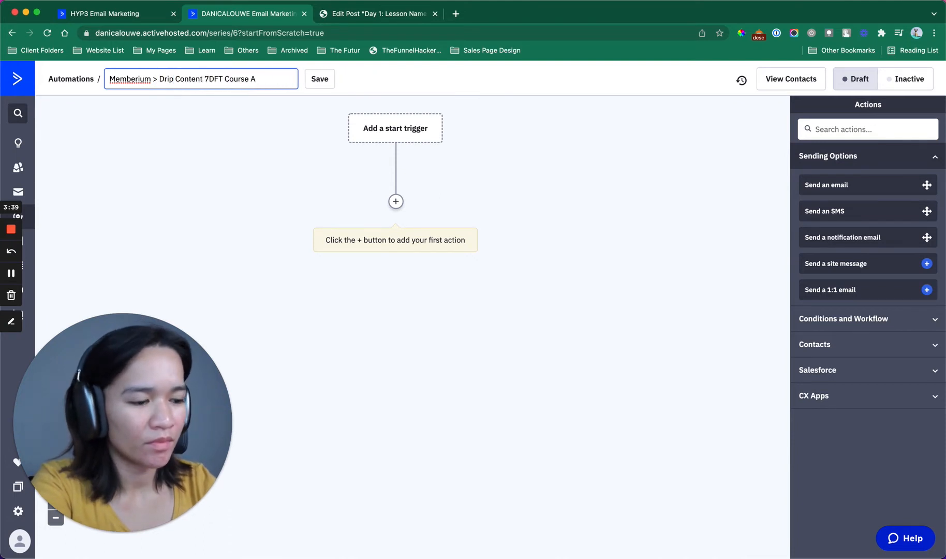
type(" >")
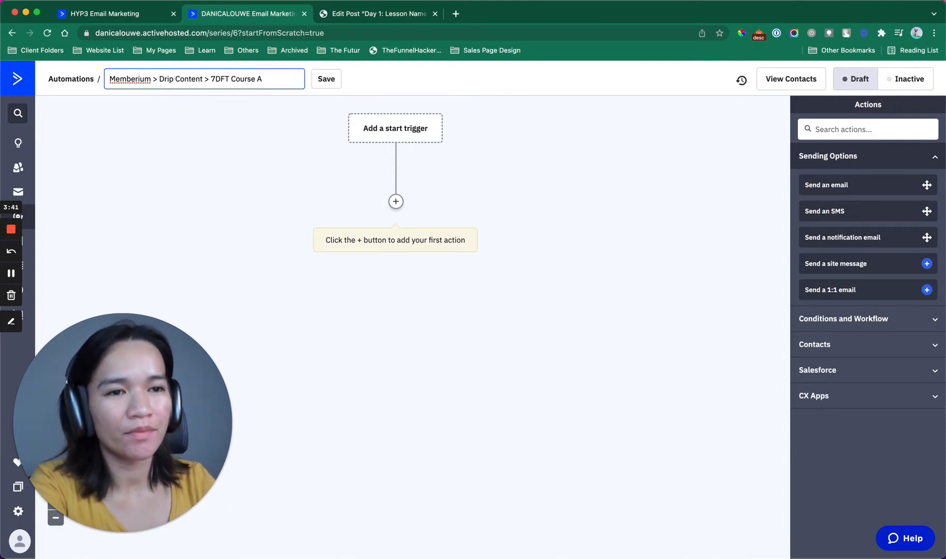
left_click(324, 77)
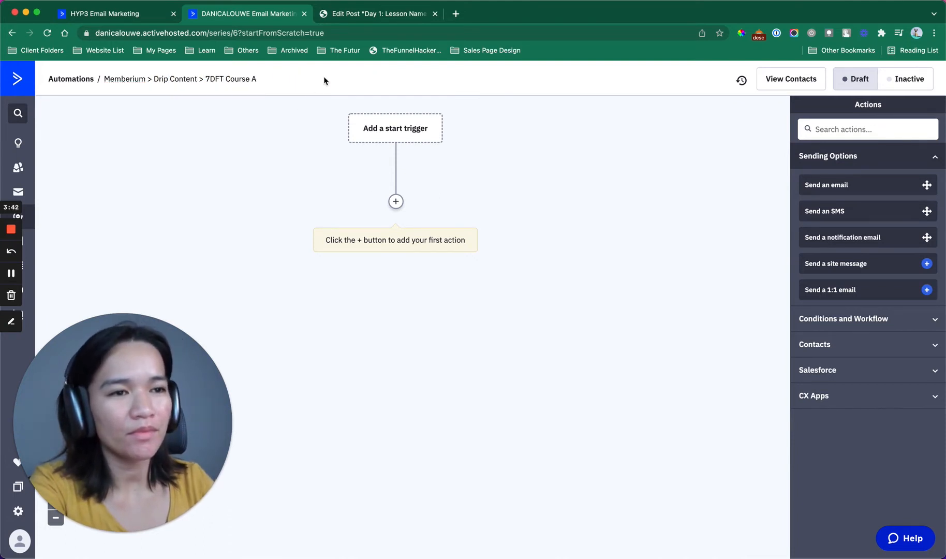
Step: Open ActiveCampaign's Manage Tags page in a new browser tab
left_click(396, 202)
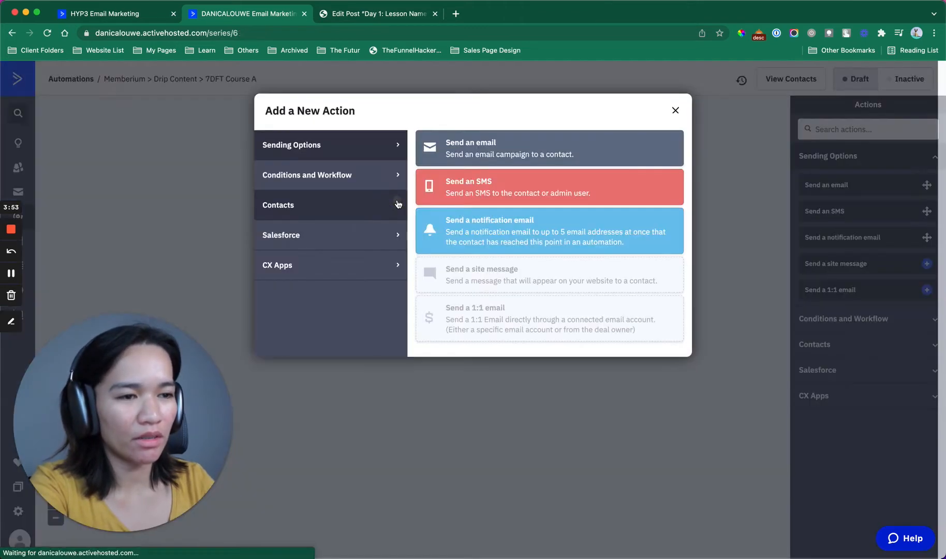
left_click(453, 14)
type("danica")
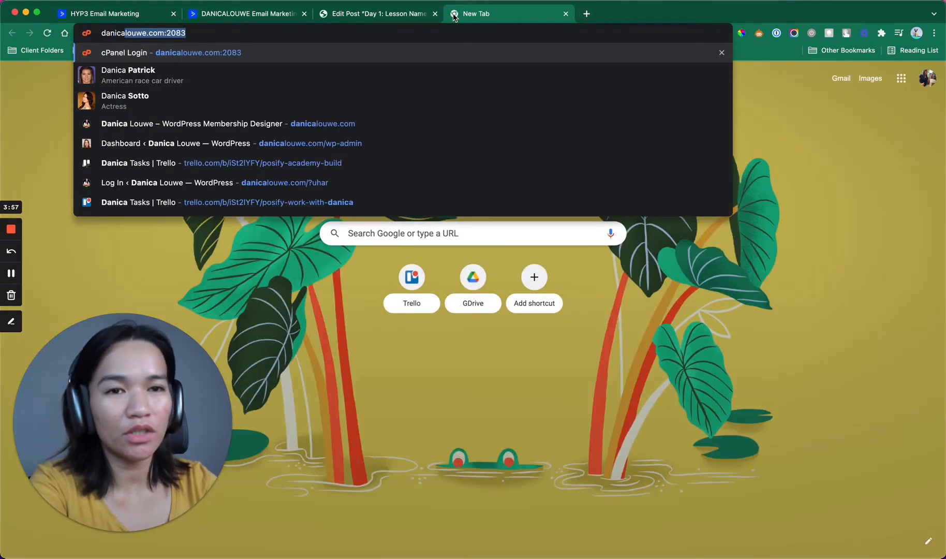
type("louwe")
key("Down")
key("Down")
key("Down")
key("Down")
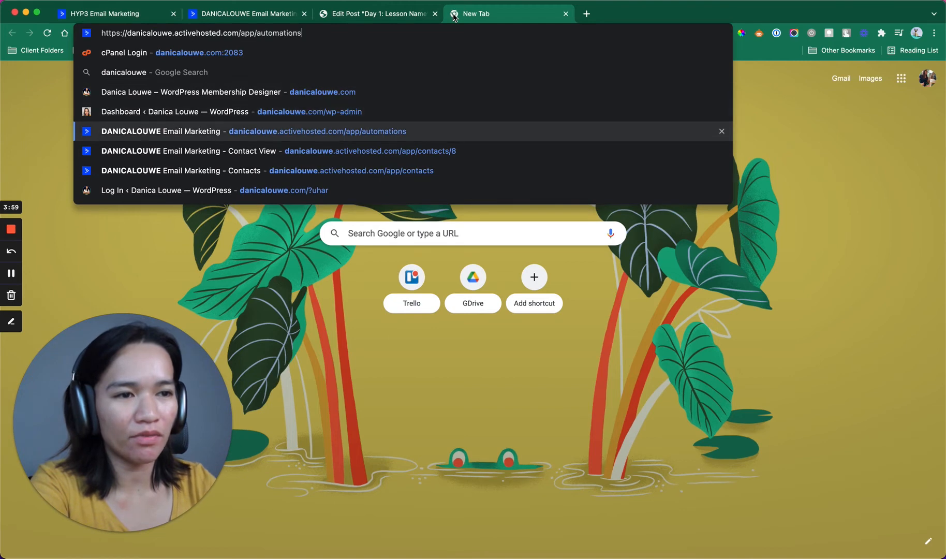
key("Return")
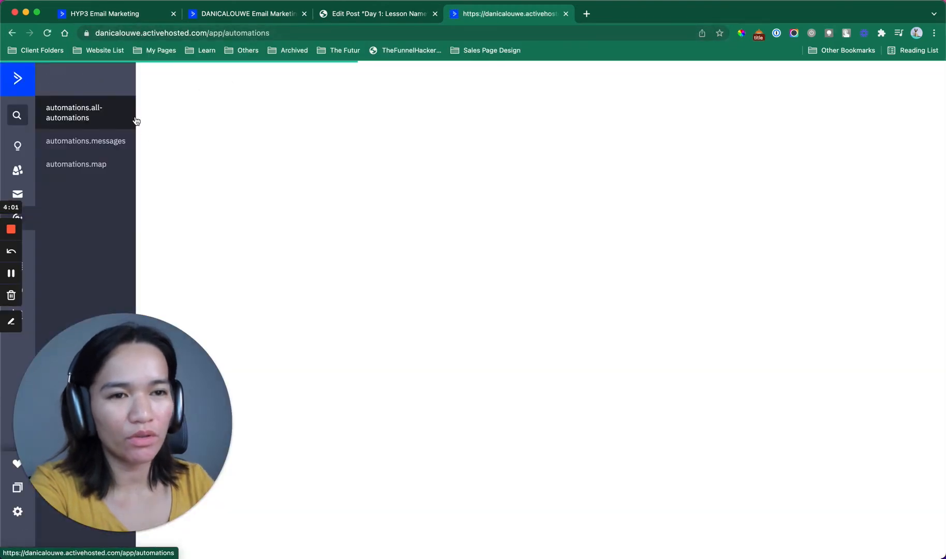
left_click(18, 169)
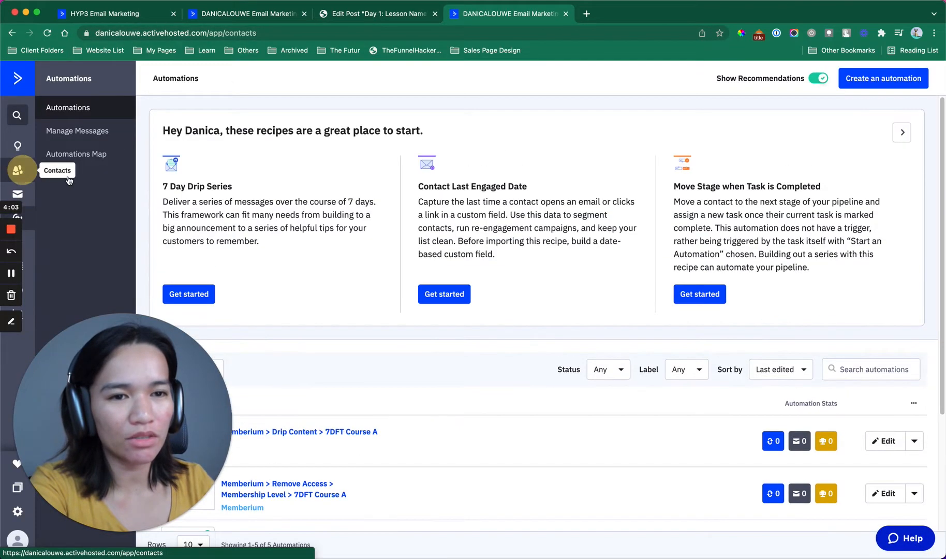
left_click(76, 157)
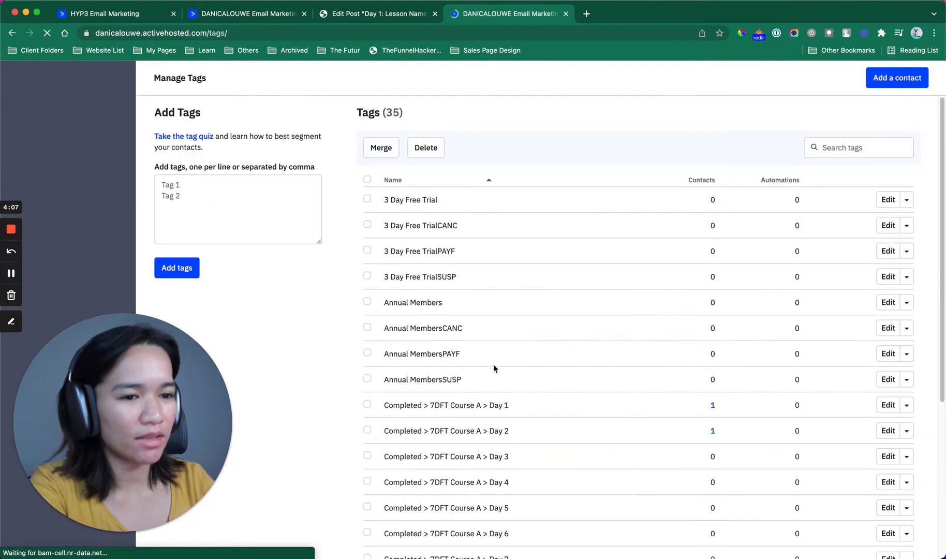
Step: Search the tags for 'Dri' to list the seven Drip > 7DFT Course A day tags
left_click(874, 149)
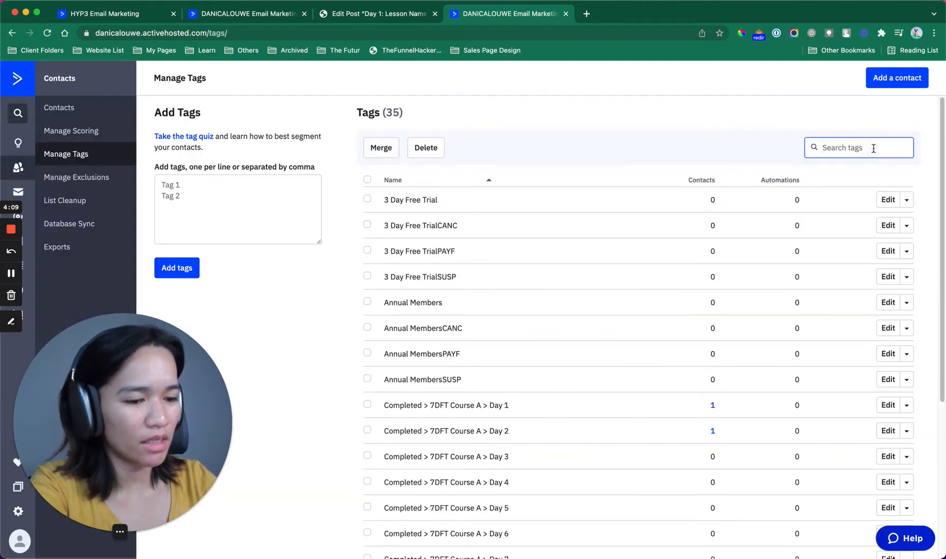
type("Drip")
key("Return")
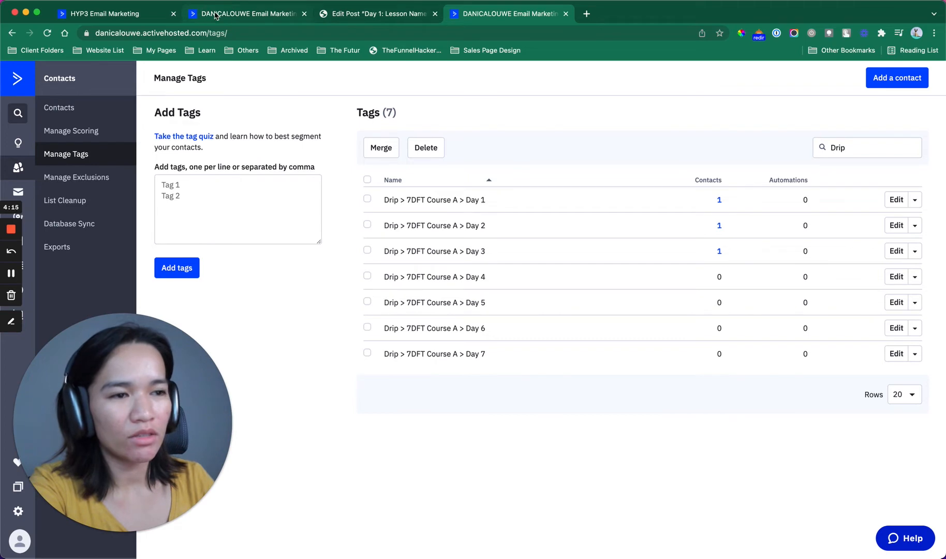
Step: Add a first action that tags contacts with 'Drip > 7DFT Course A > Day 1'
left_click(251, 15)
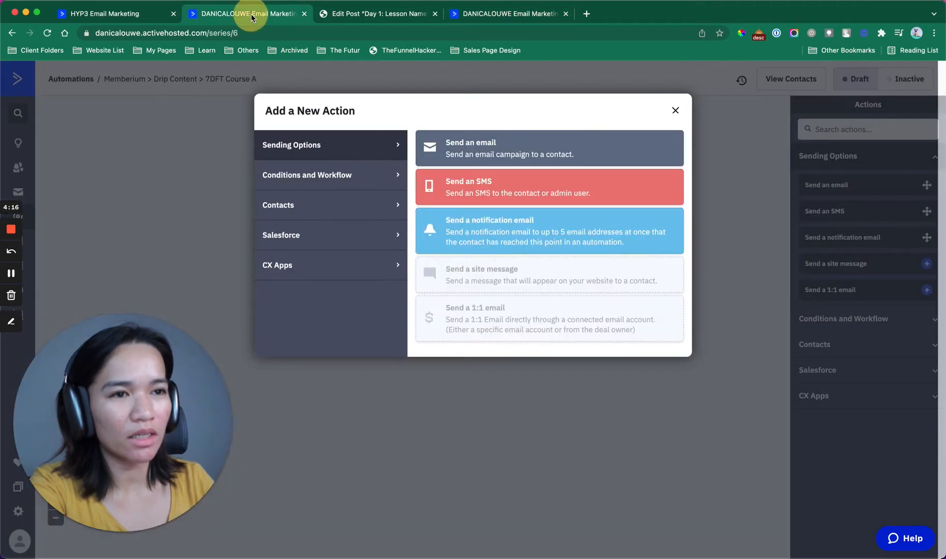
left_click(676, 110)
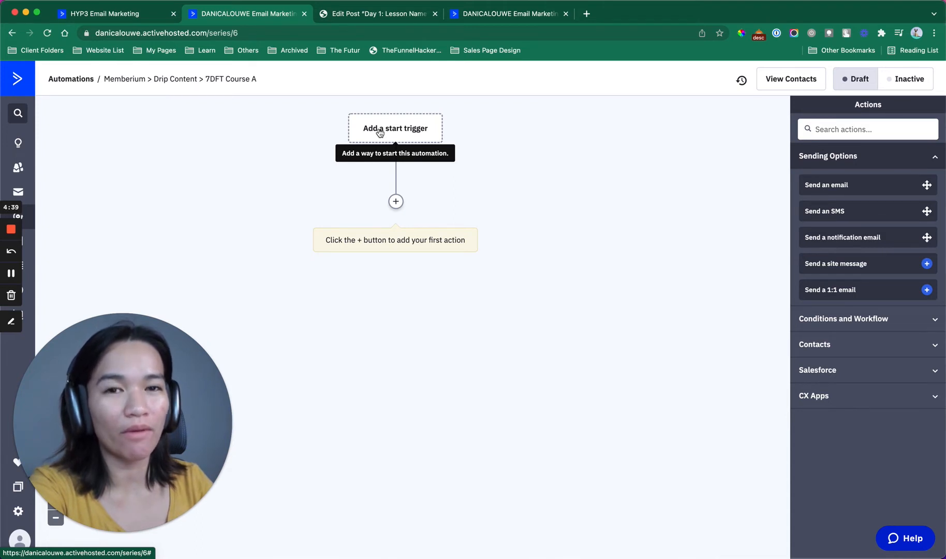
left_click(396, 201)
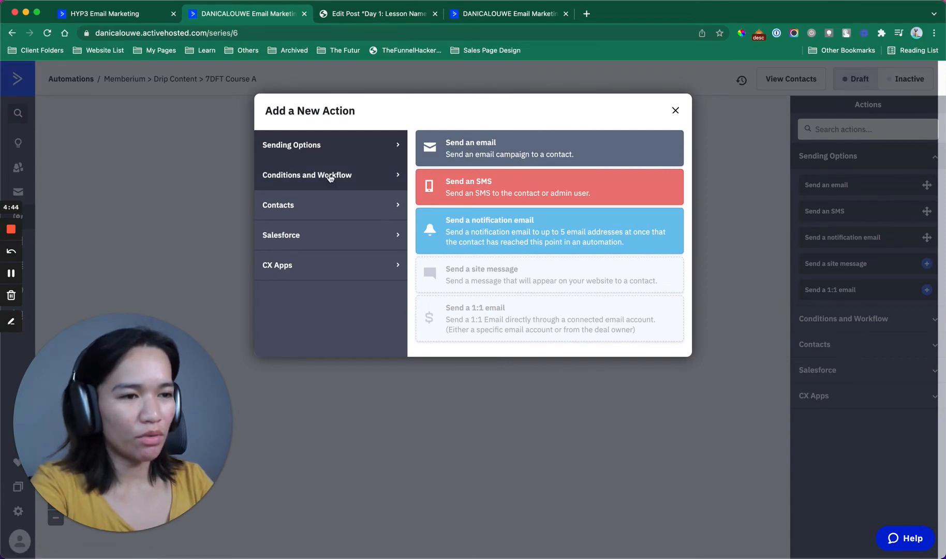
left_click(315, 209)
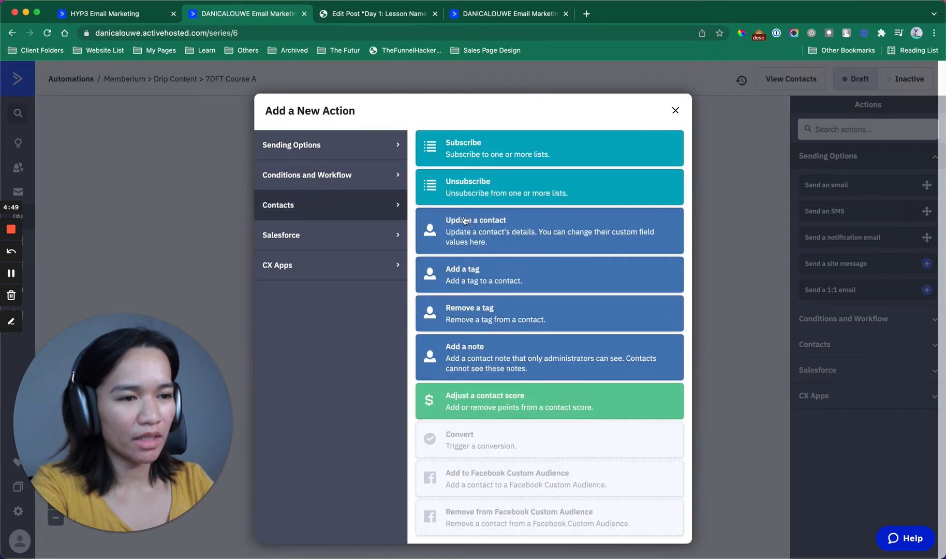
left_click(487, 274)
left_click(367, 186)
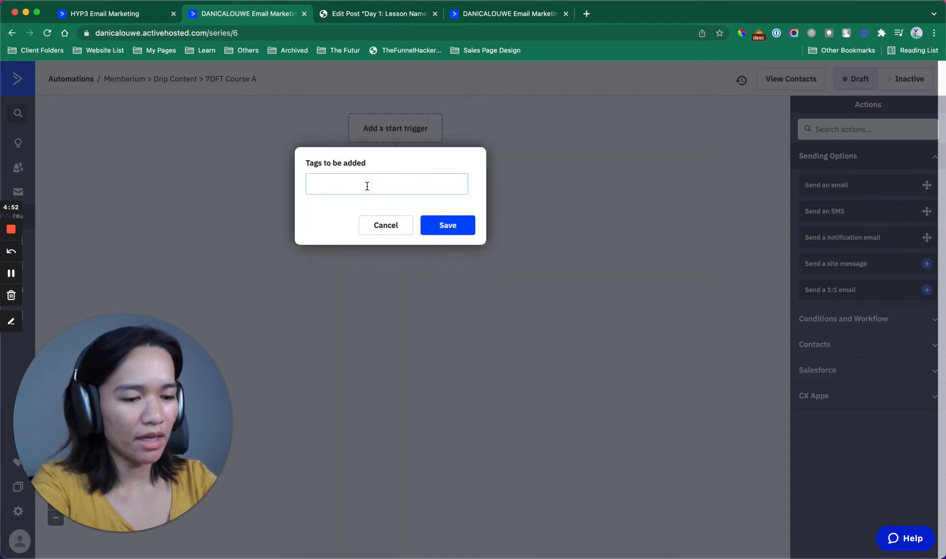
type("Drip")
left_click(376, 201)
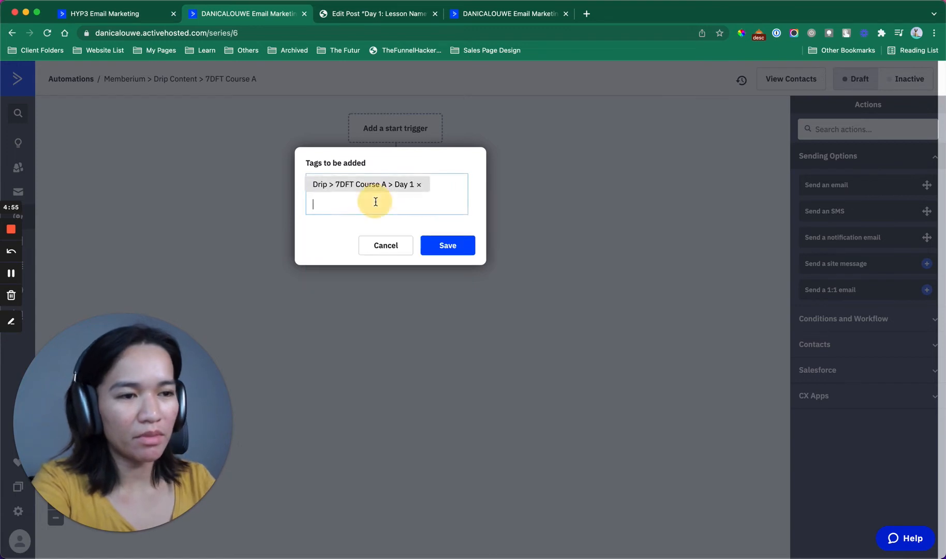
left_click(449, 247)
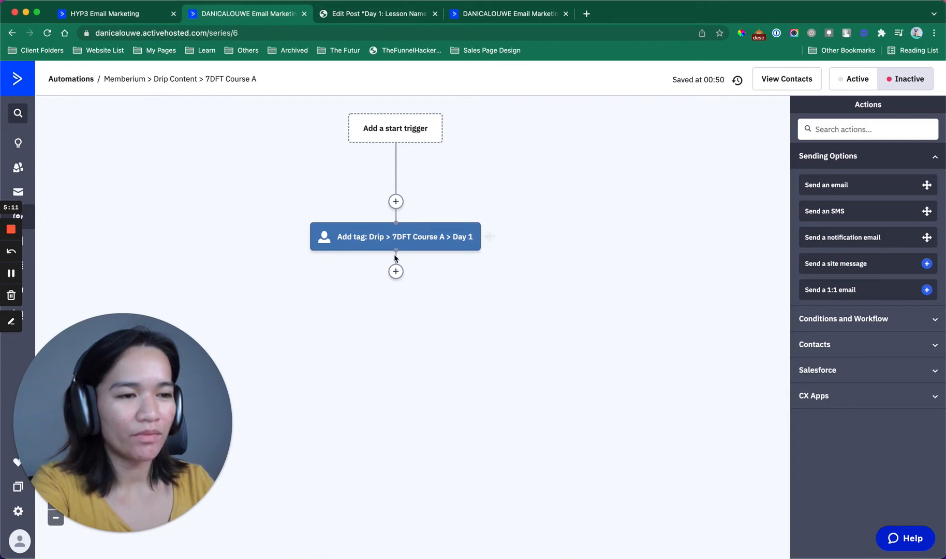
left_click(396, 271)
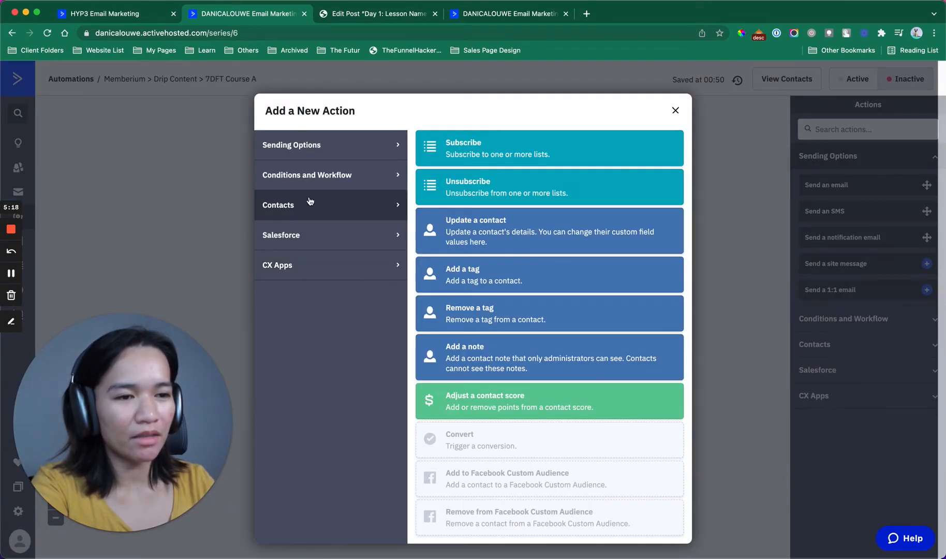
left_click(317, 244)
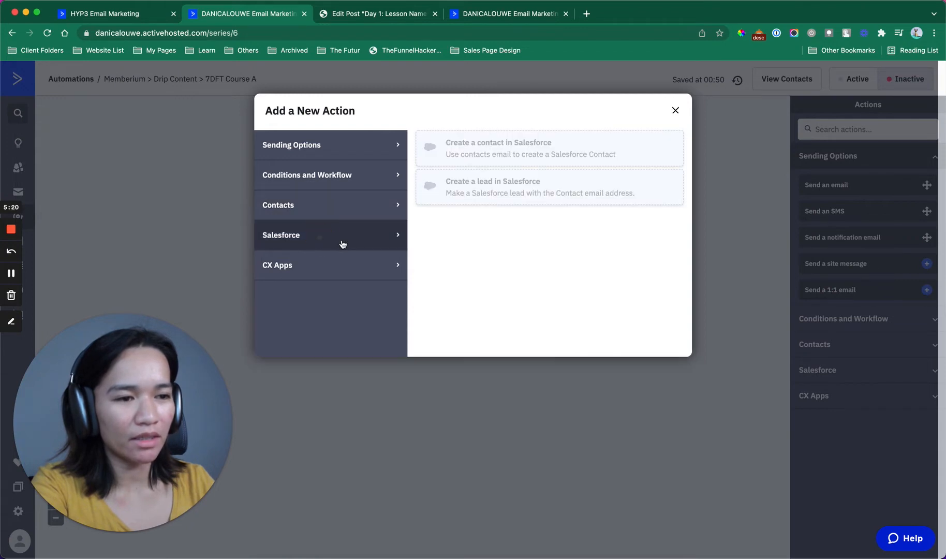
left_click(343, 207)
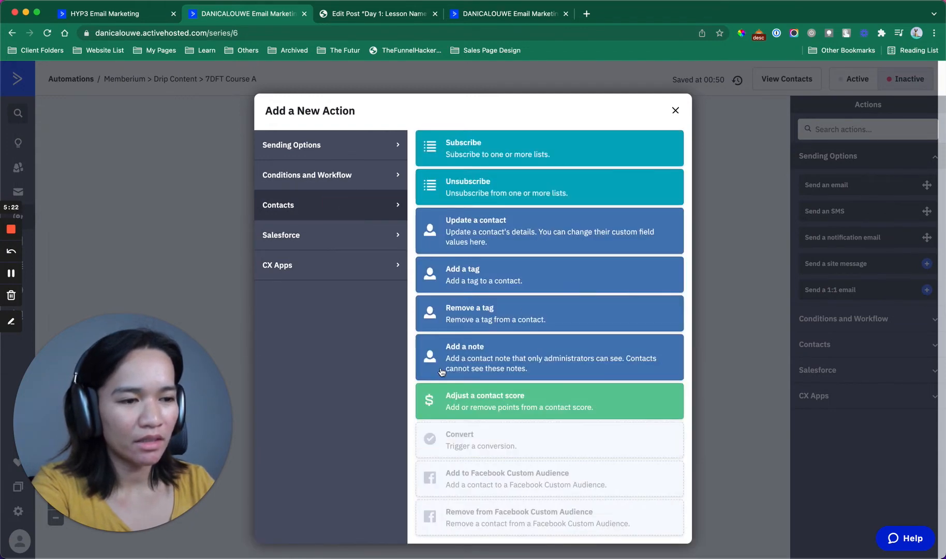
left_click(366, 186)
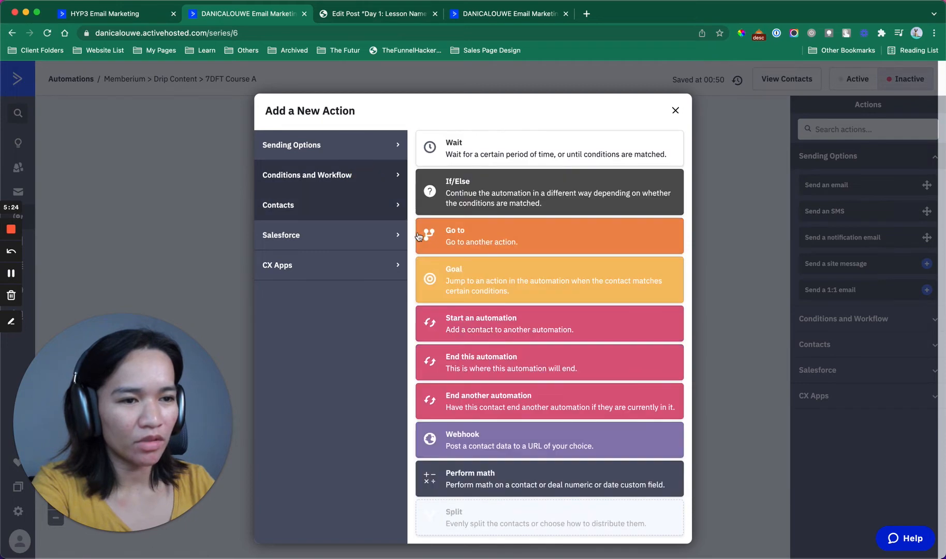
left_click(485, 484)
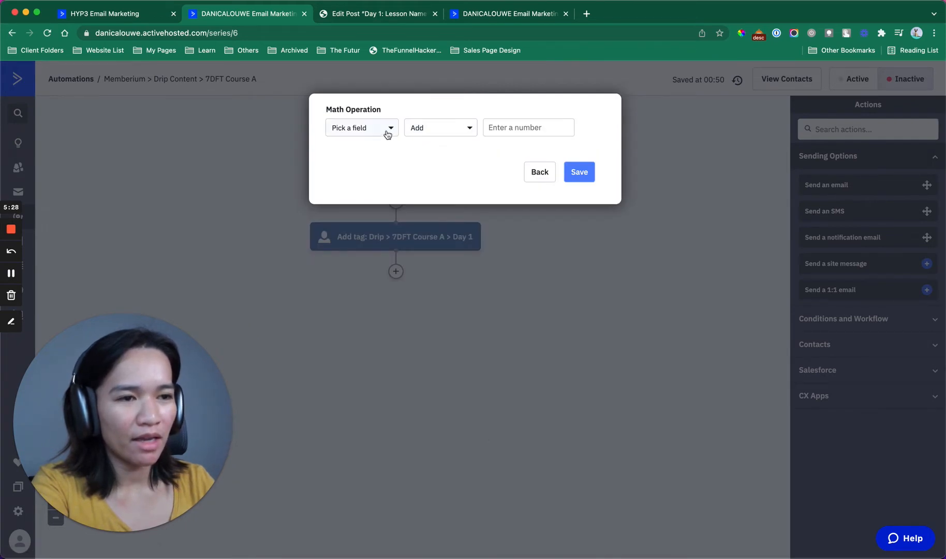
left_click(386, 132)
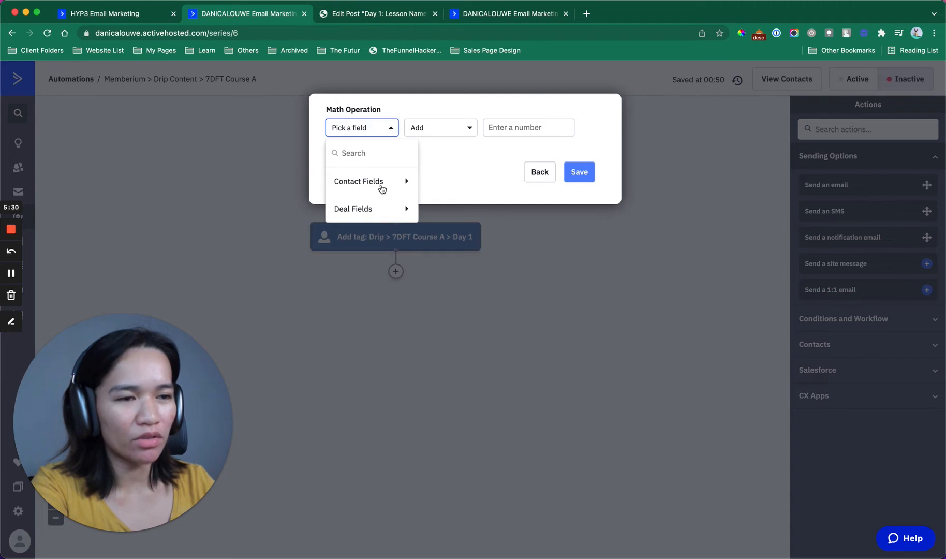
left_click(382, 188)
left_click(365, 234)
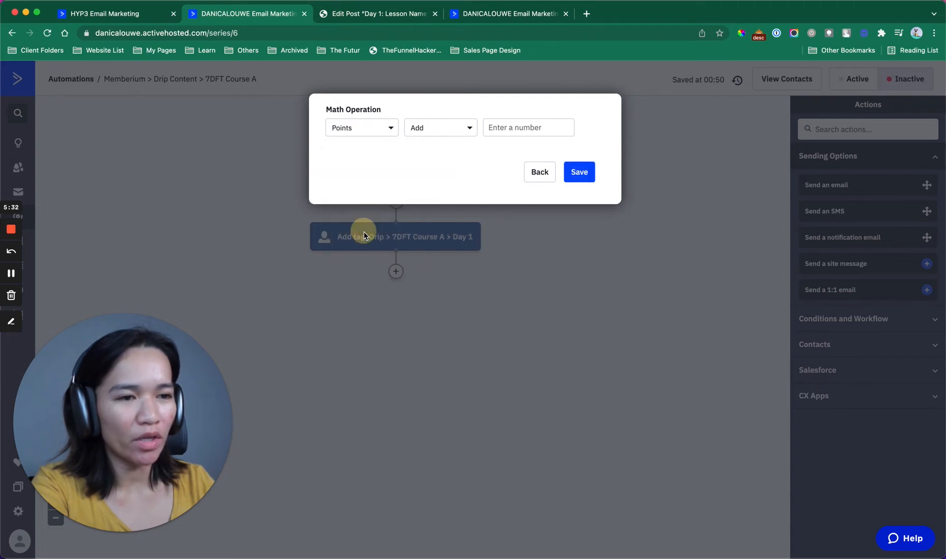
left_click(528, 128)
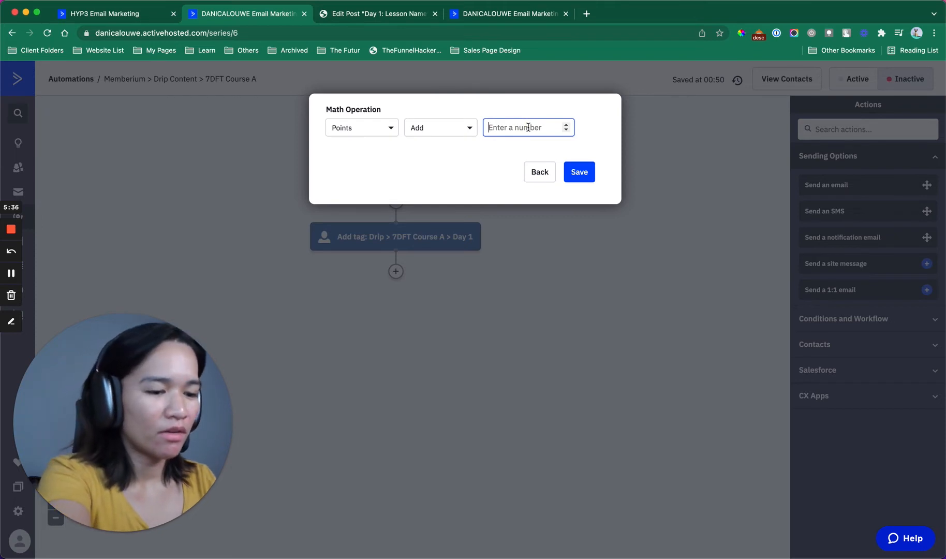
type("50")
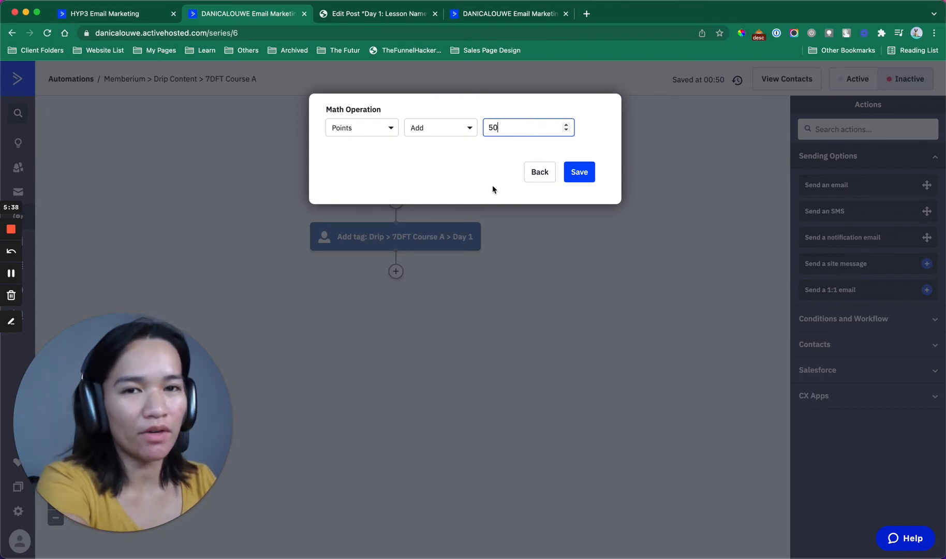
left_click(586, 175)
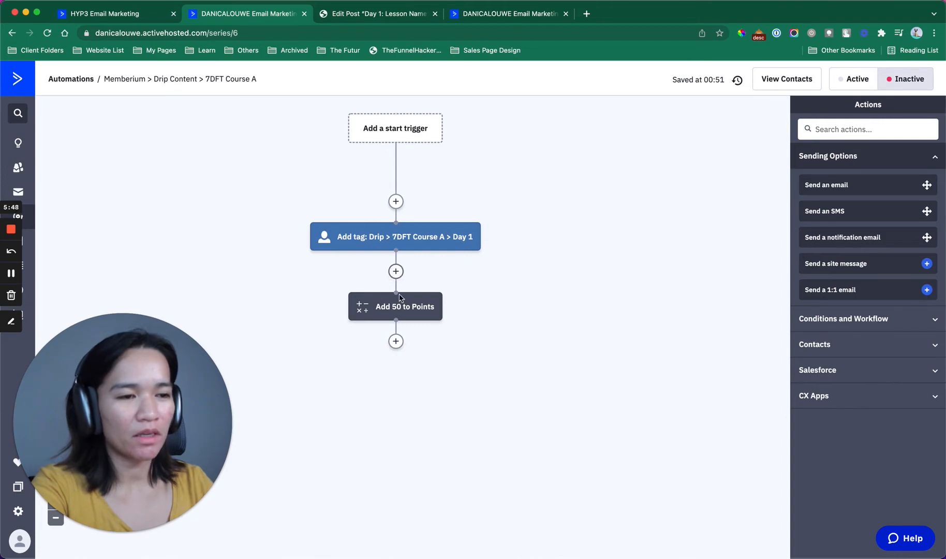
Step: Add a 'Wait for 1 day(s)' step after the Add 50 to Points action
left_click(395, 342)
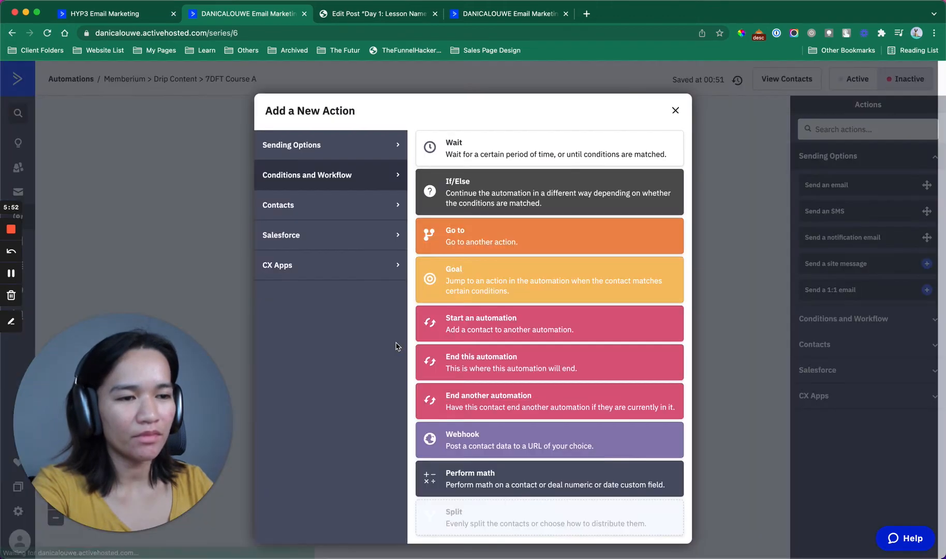
left_click(480, 158)
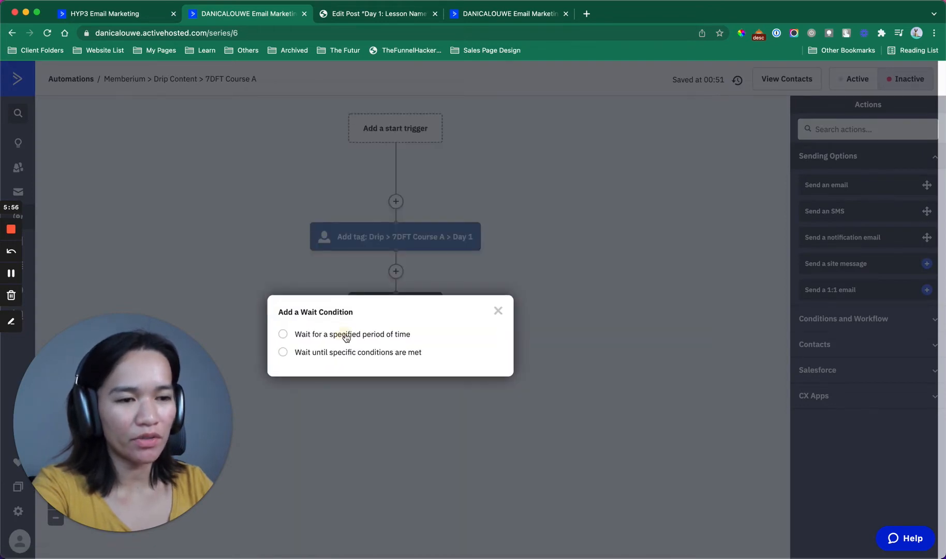
left_click(346, 335)
left_click(480, 383)
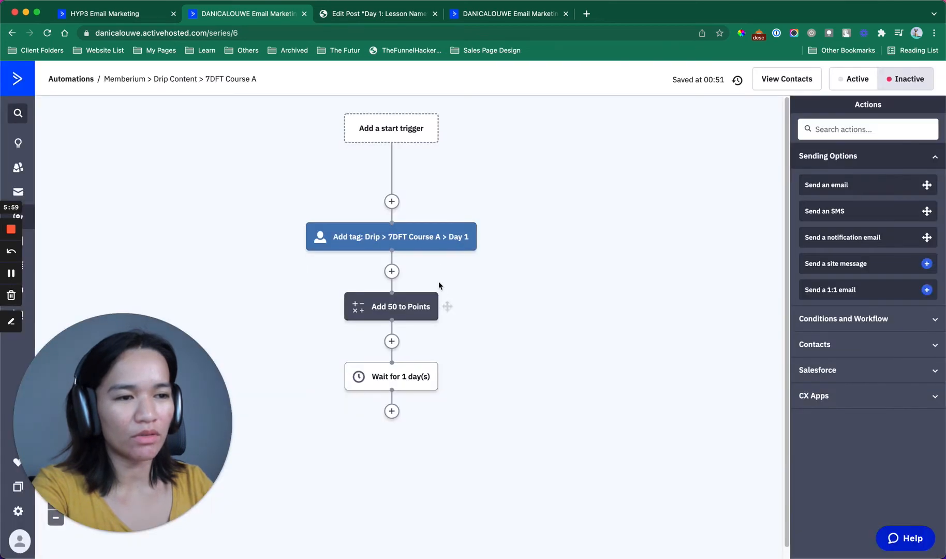
mouse_move(423, 242)
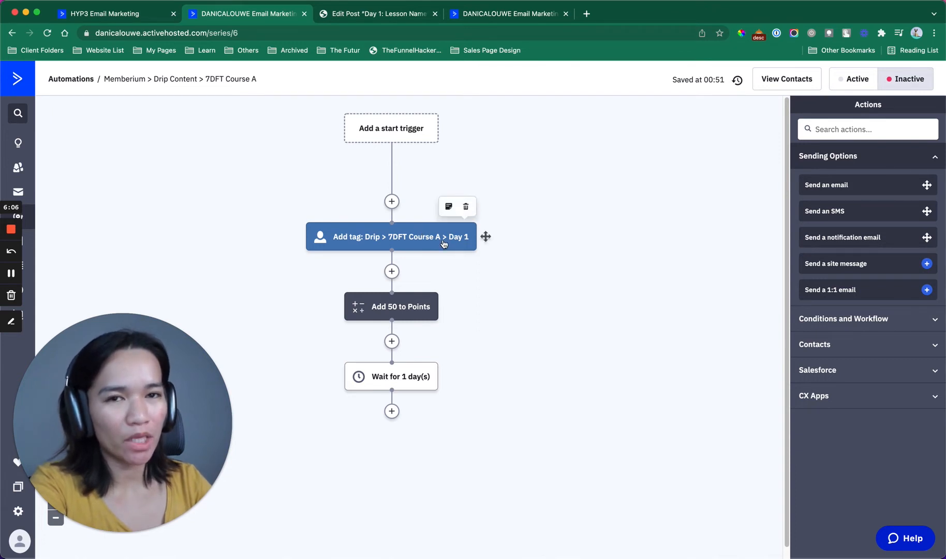
mouse_move(439, 305)
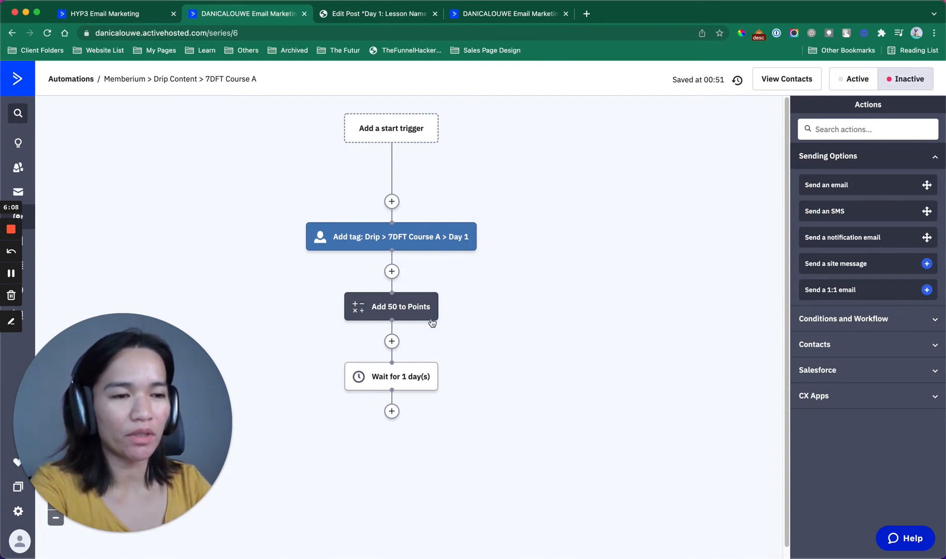
mouse_move(399, 379)
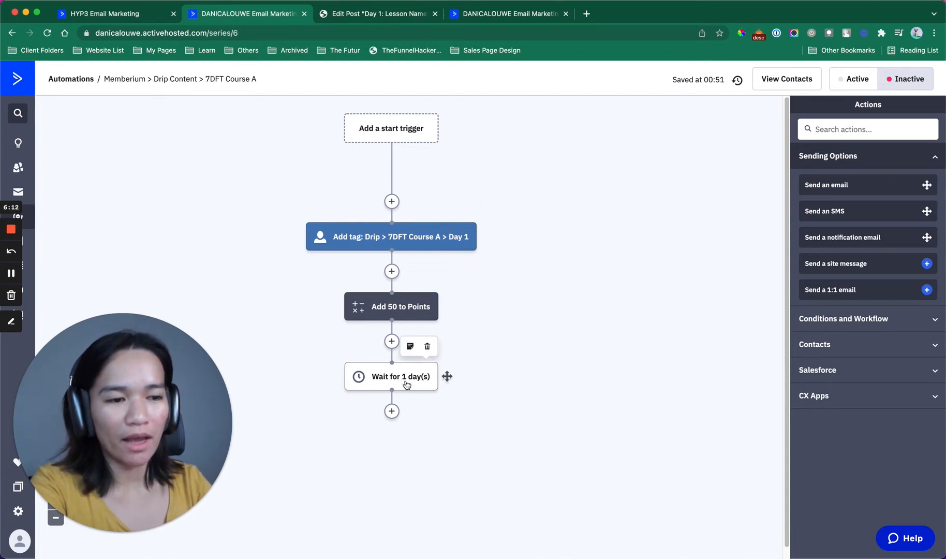
Step: After the one-day wait, add a tag step using Drip > 7DFT Course A > Day 2 instead of Day 1
left_click(392, 411)
left_click(365, 203)
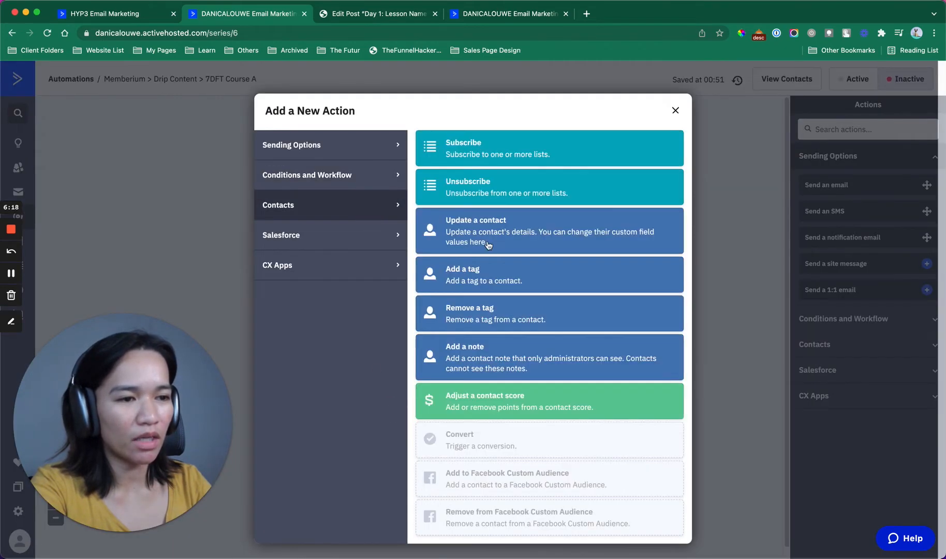
left_click(485, 274)
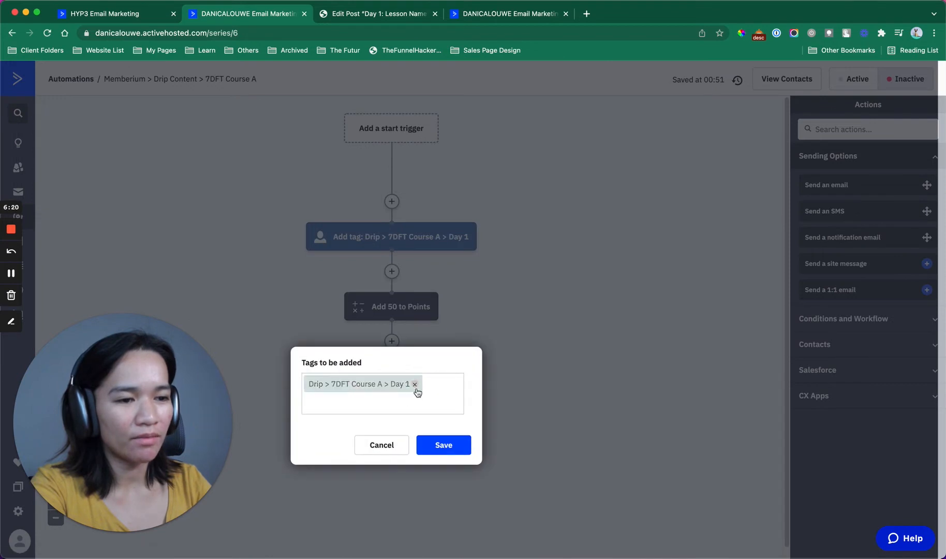
left_click(414, 393)
left_click(415, 384)
left_click(408, 383)
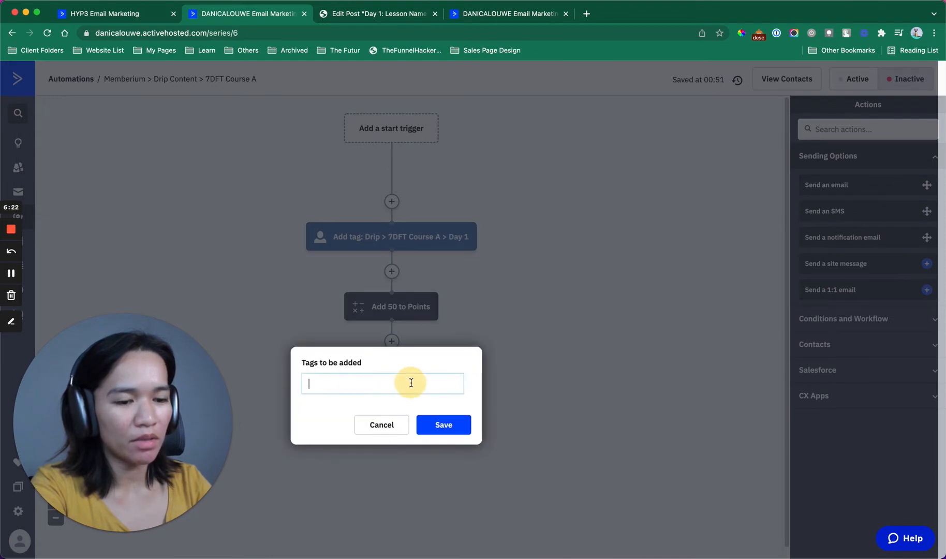
type("day 2")
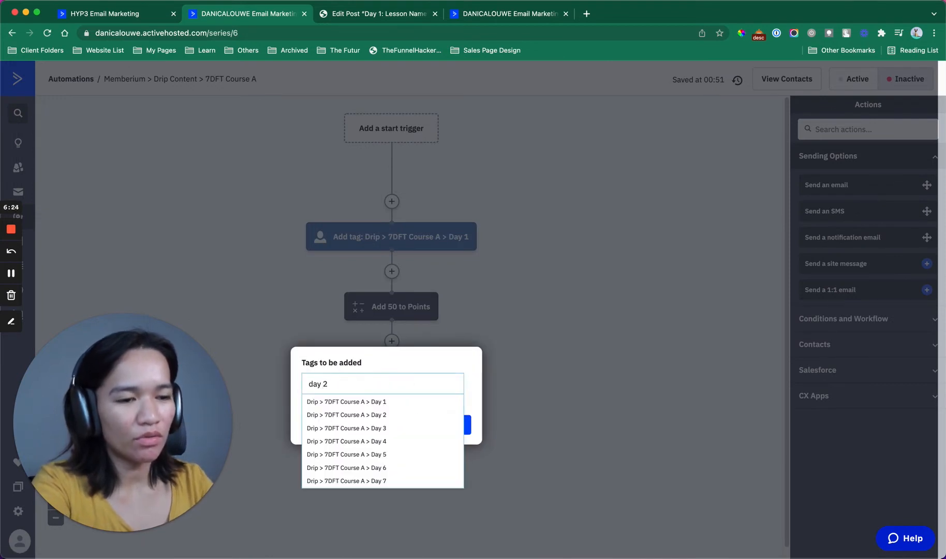
left_click(410, 415)
left_click(445, 448)
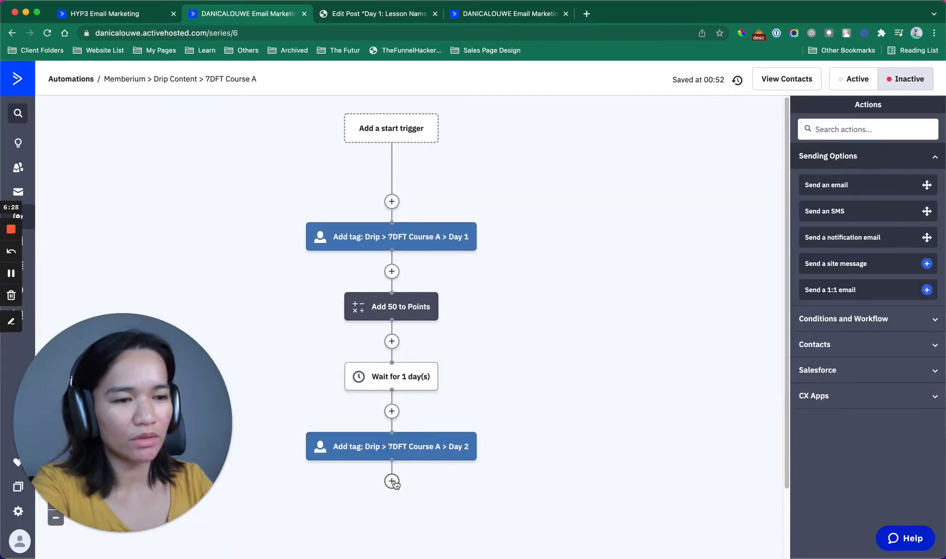
Step: Add a Perform math step that adds 50 to the contact's Points field
left_click(392, 481)
left_click(384, 176)
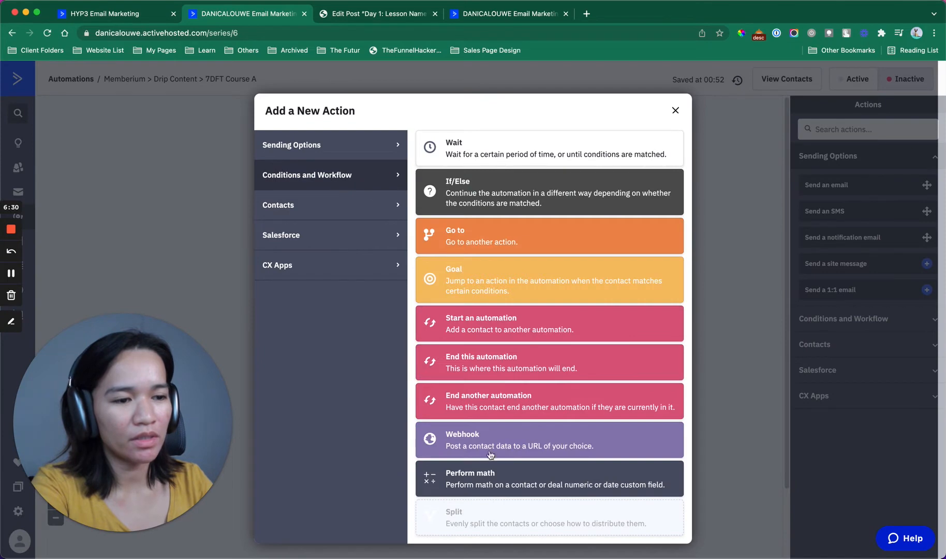
left_click(485, 483)
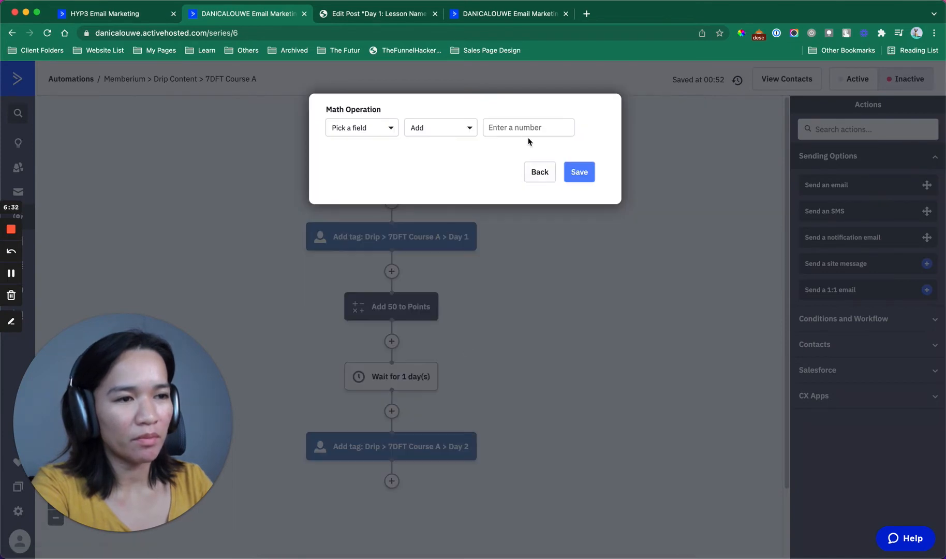
left_click(527, 129)
type("50")
left_click(580, 172)
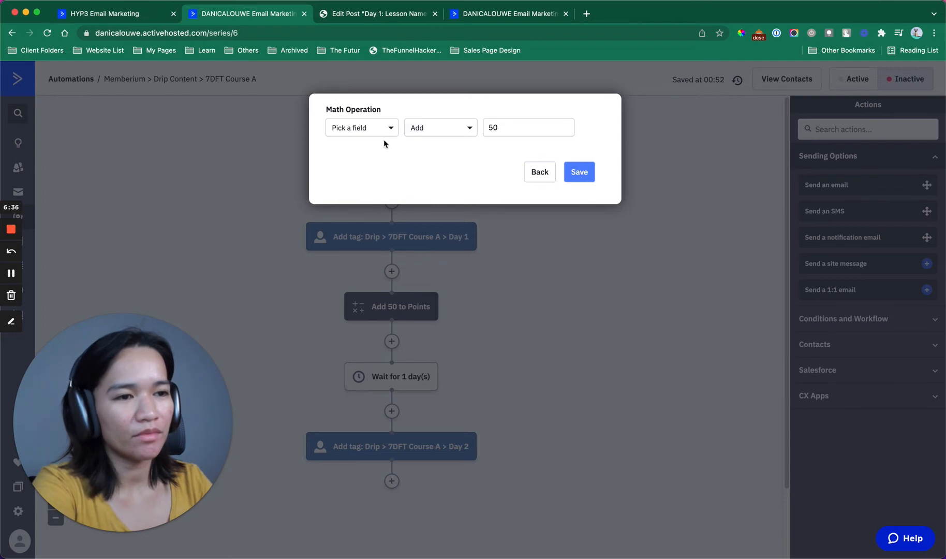
left_click(368, 132)
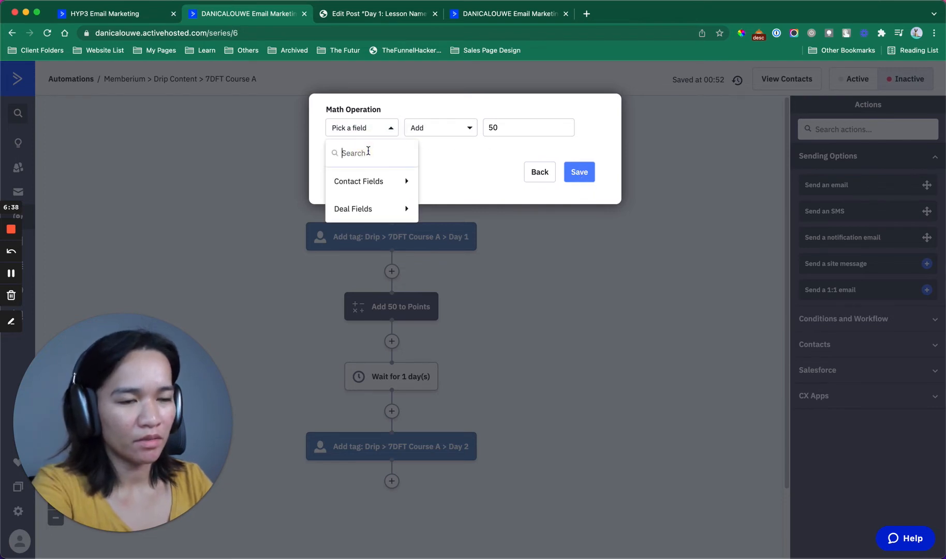
type("point")
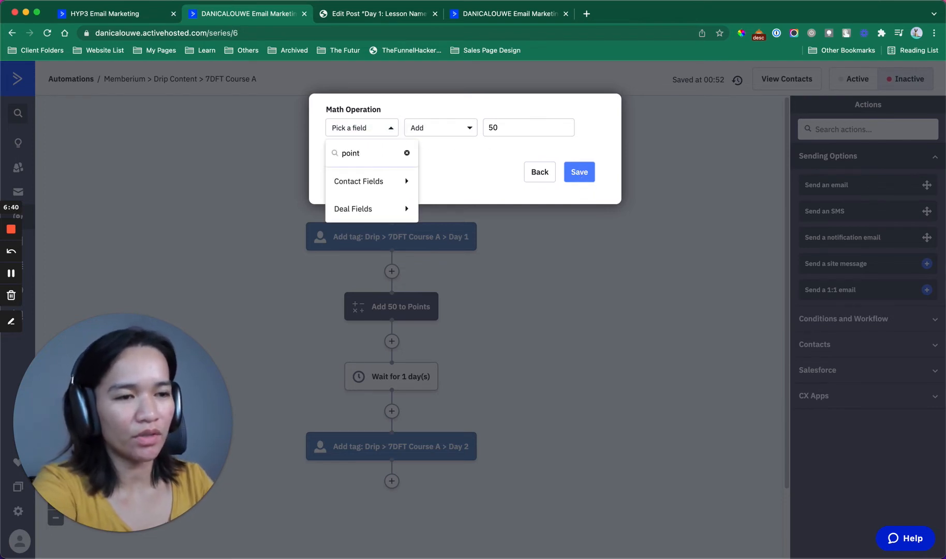
left_click(388, 184)
left_click(369, 214)
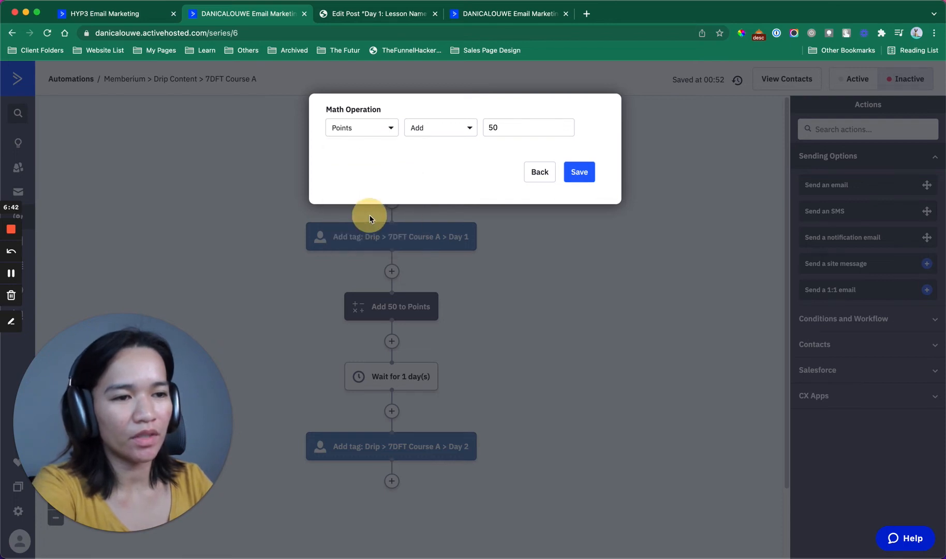
left_click(586, 177)
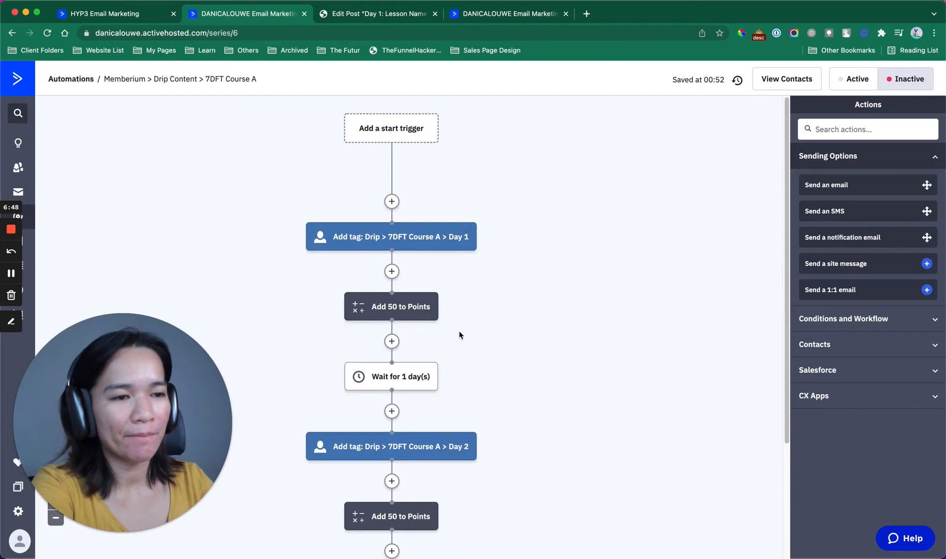
scroll(459, 336, "down", 3)
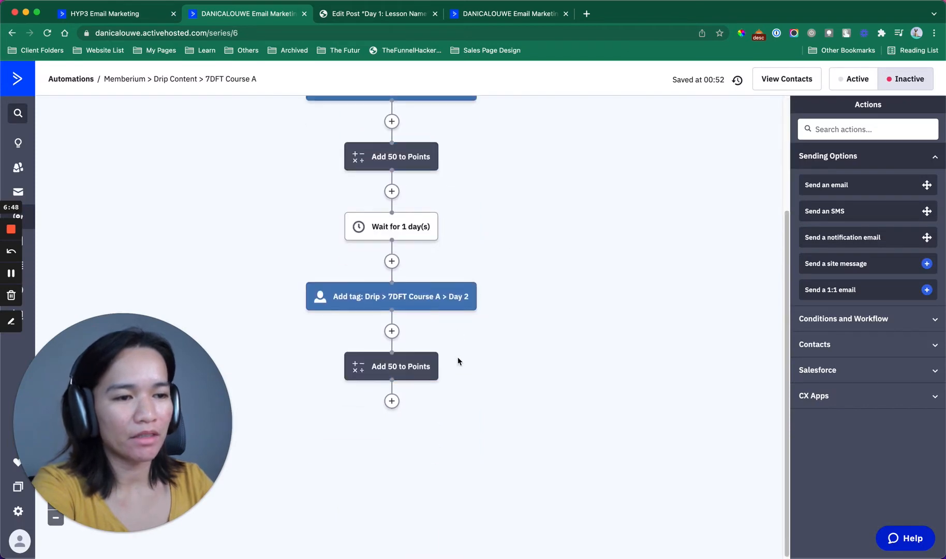
Step: Insert a 'Wait for 1 day(s)' fixed-period step below the second 'Add 50 to Points' step
left_click(392, 401)
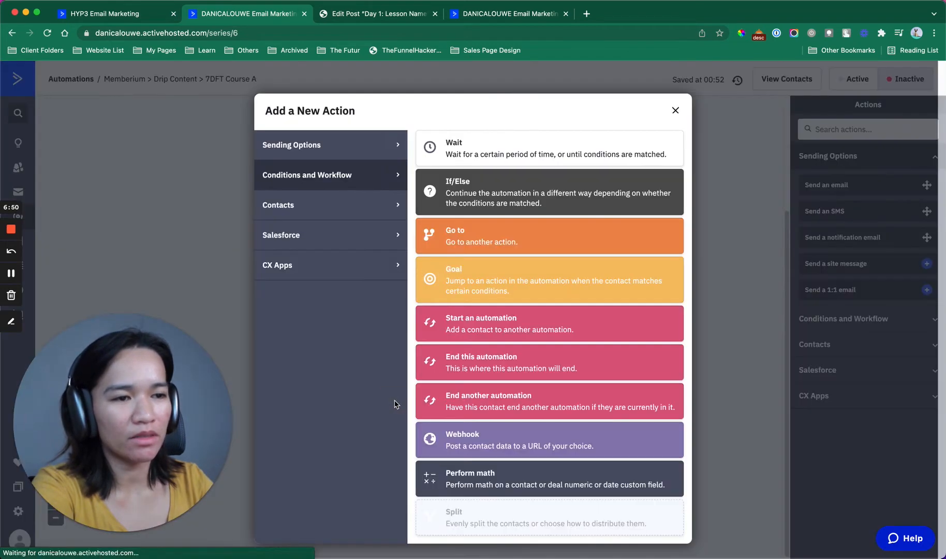
left_click(500, 141)
left_click(364, 398)
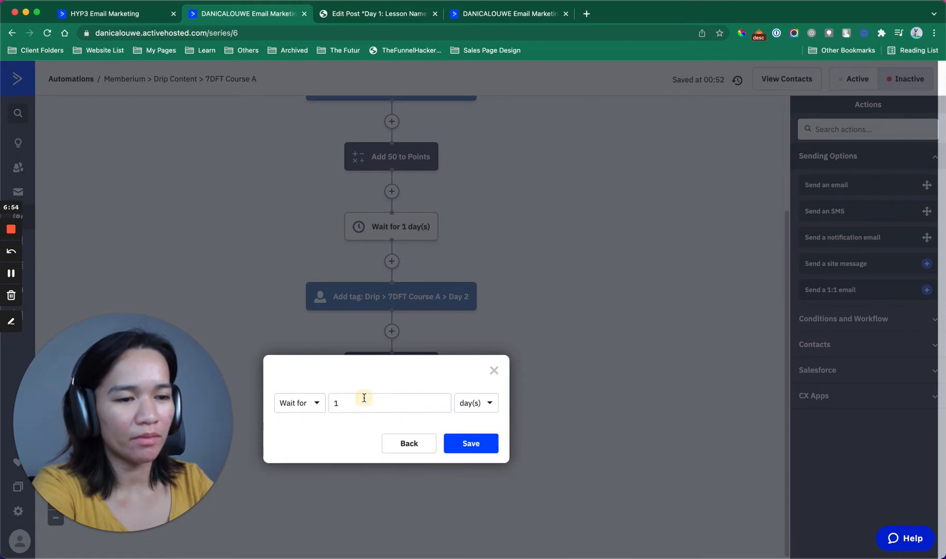
left_click(479, 448)
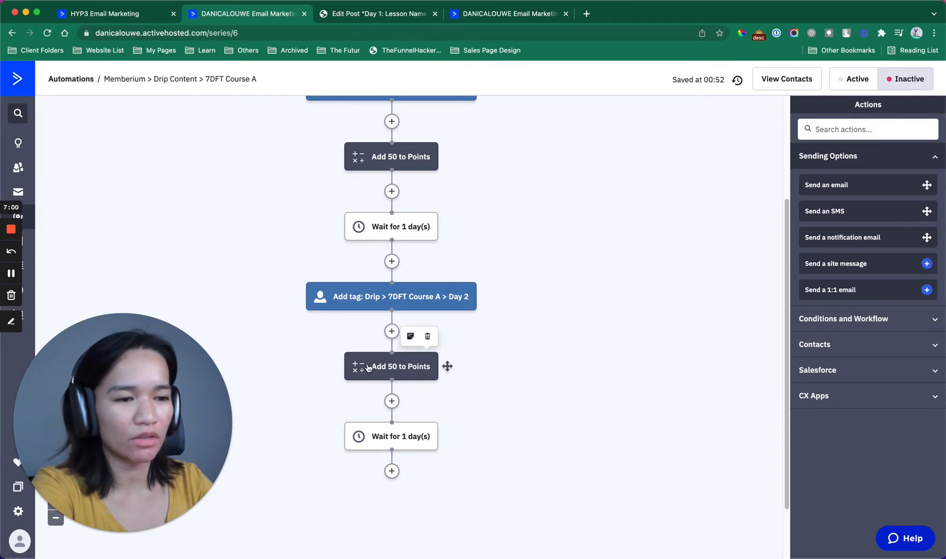
scroll(480, 365, "up", 2)
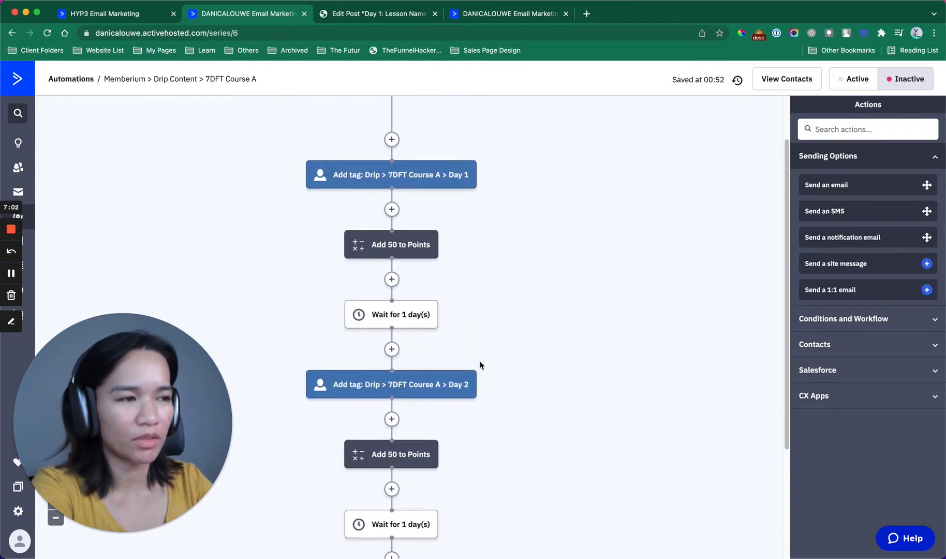
scroll(444, 359, "down", 3)
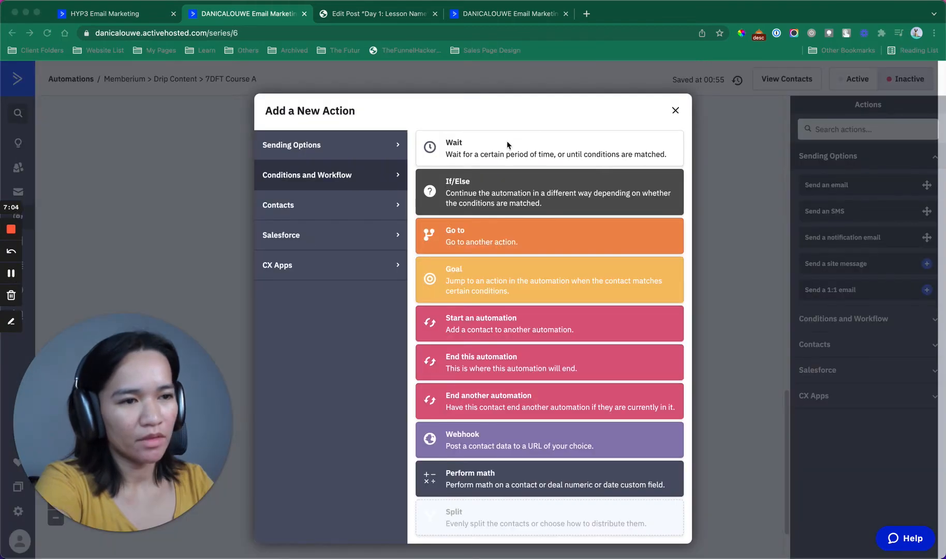
Step: Add a fixed one-day wait after the Day 6 points step
left_click(528, 145)
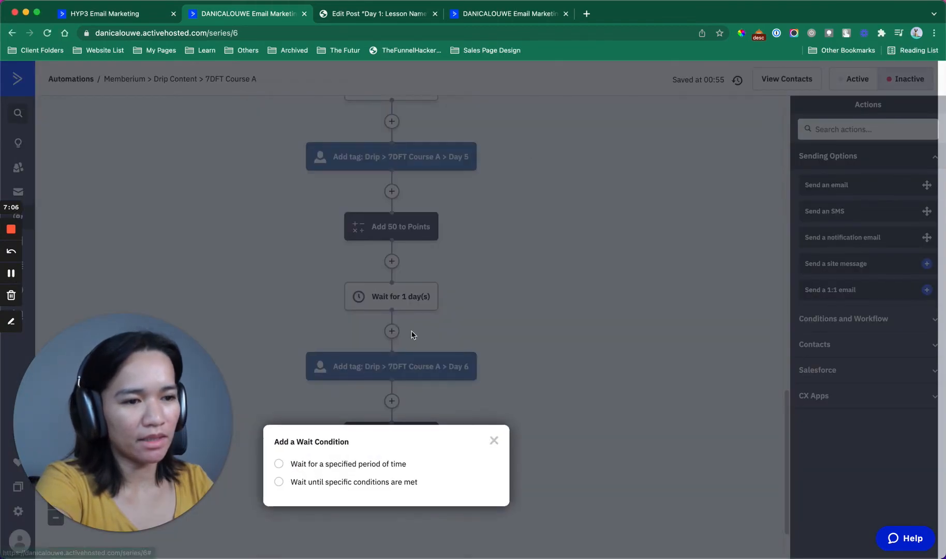
left_click(373, 464)
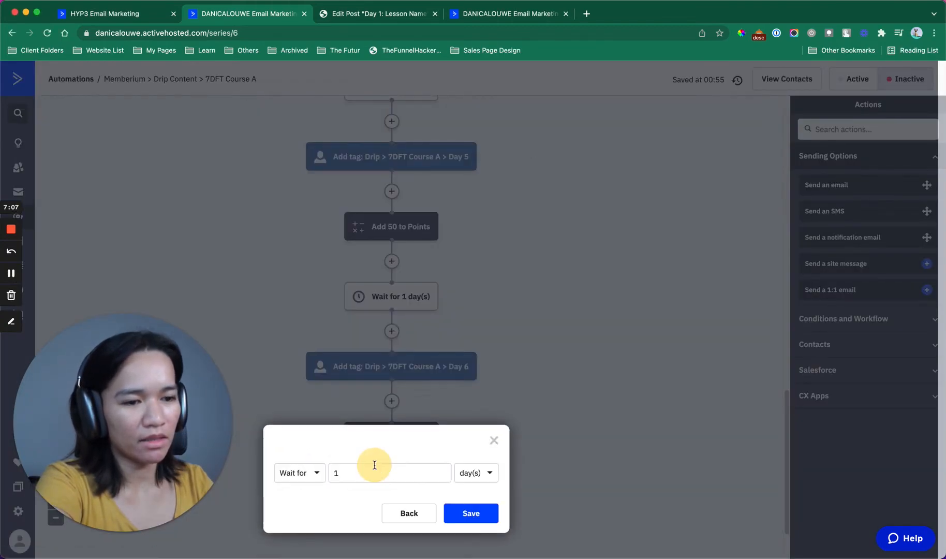
left_click(462, 512)
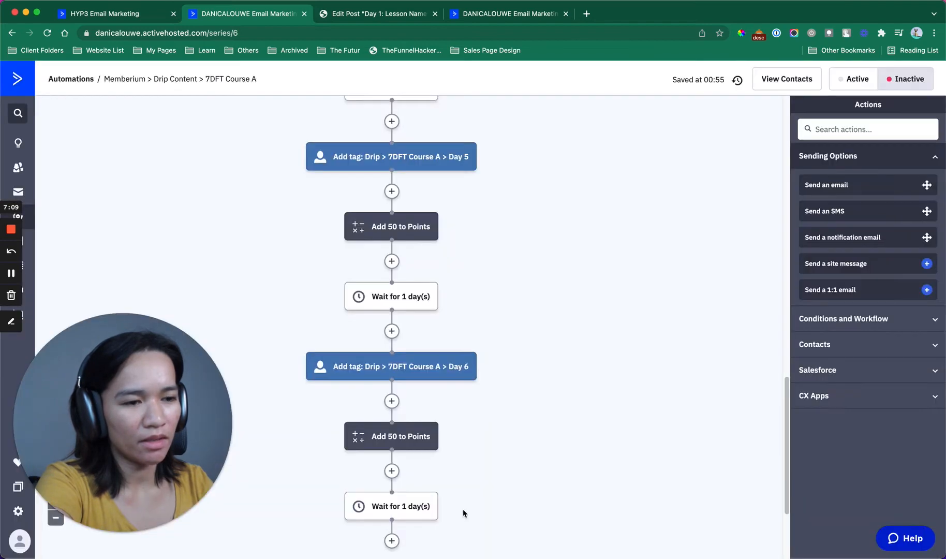
scroll(462, 496, "down", 2)
Step: Add a tag step with Drip > 7DFT Course A > Day 7, replacing the prefilled Day 6 tag
left_click(392, 420)
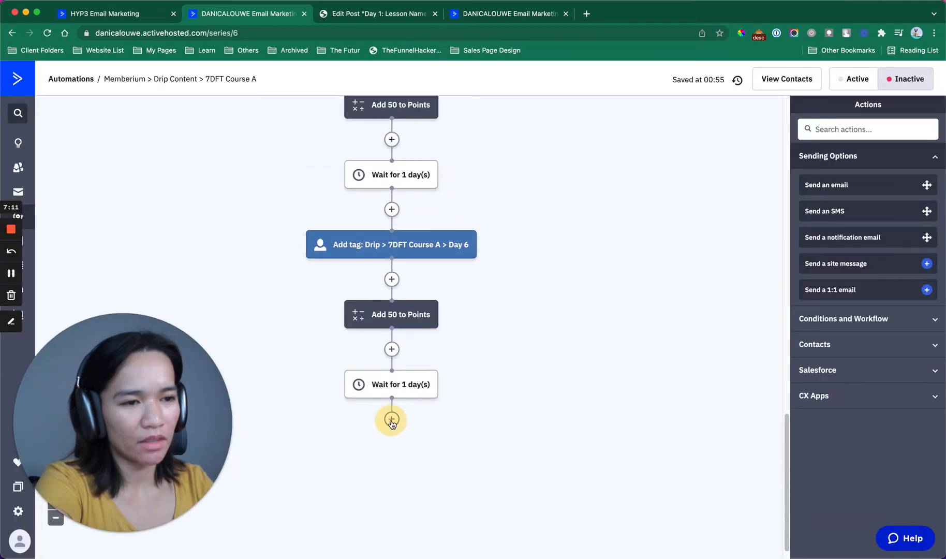
left_click(347, 204)
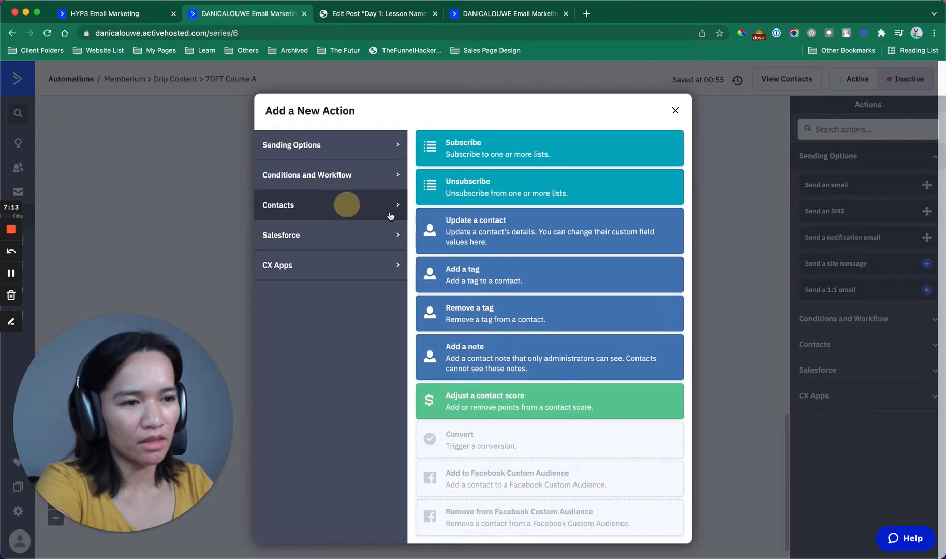
left_click(485, 277)
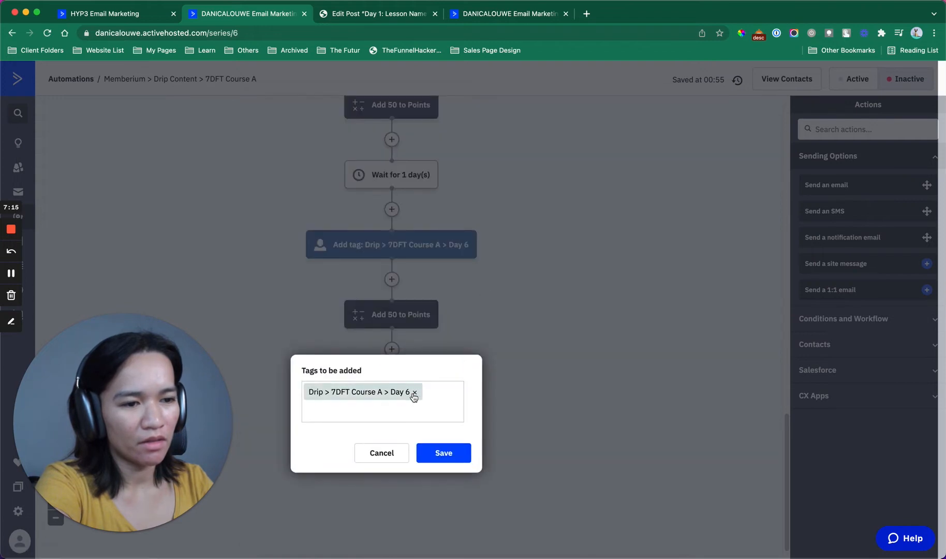
left_click(415, 392)
type("Da")
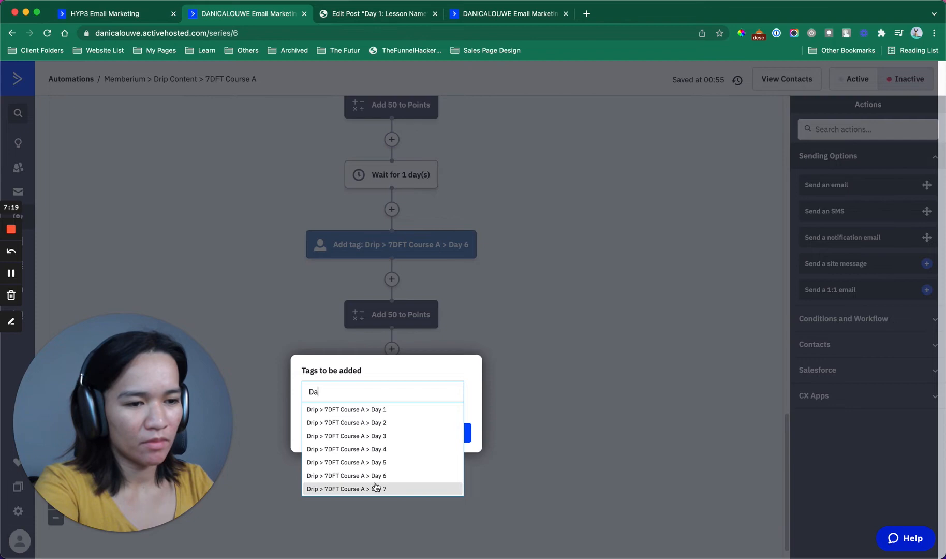
left_click(376, 488)
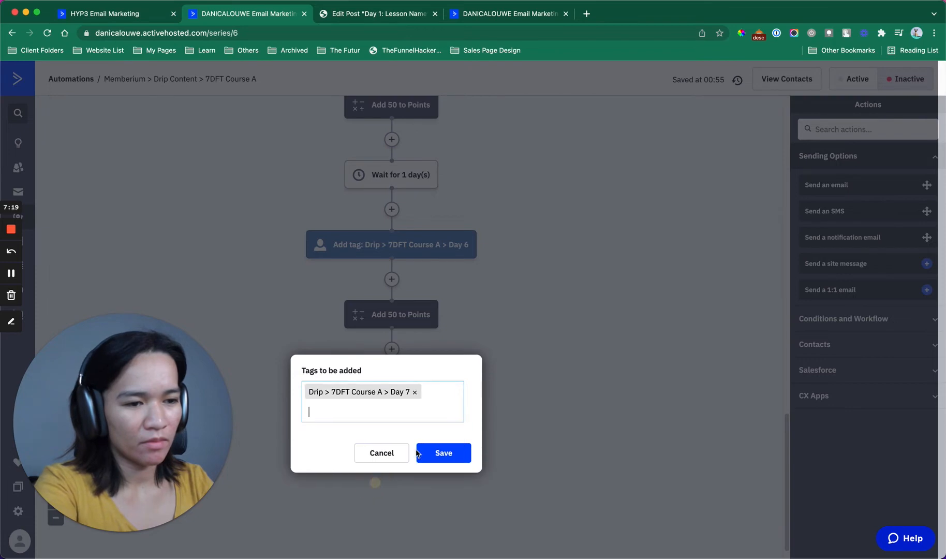
left_click(450, 453)
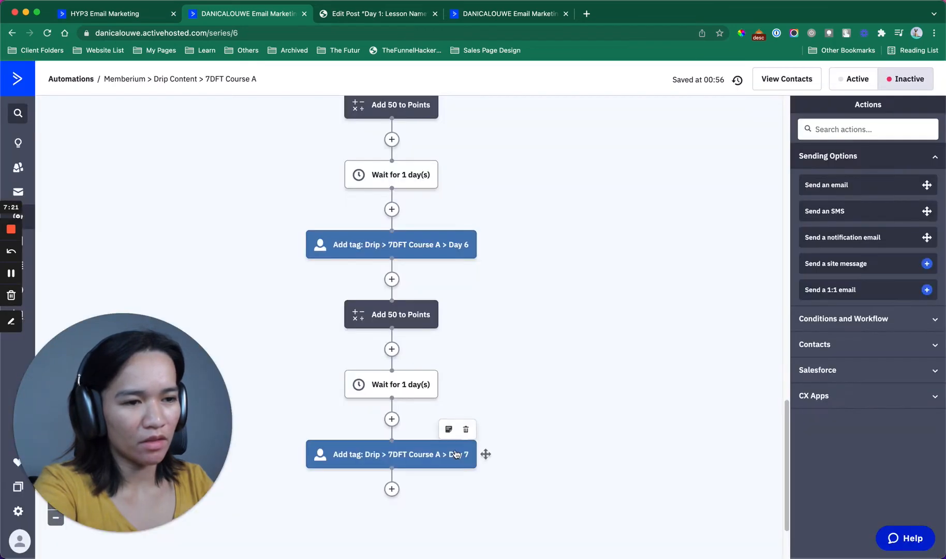
Step: Below the Day 7 tag, add a Perform math step adding 50 to Points
left_click(389, 487)
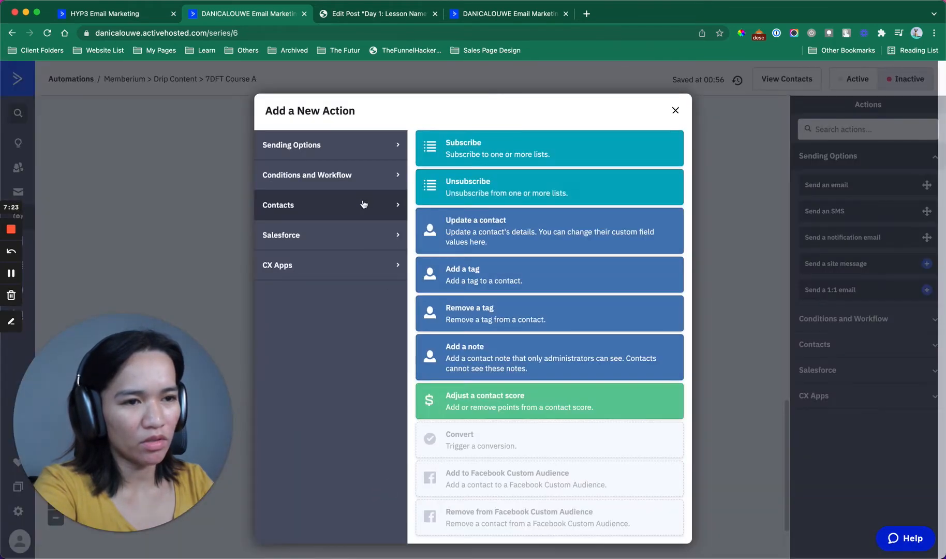
left_click(357, 175)
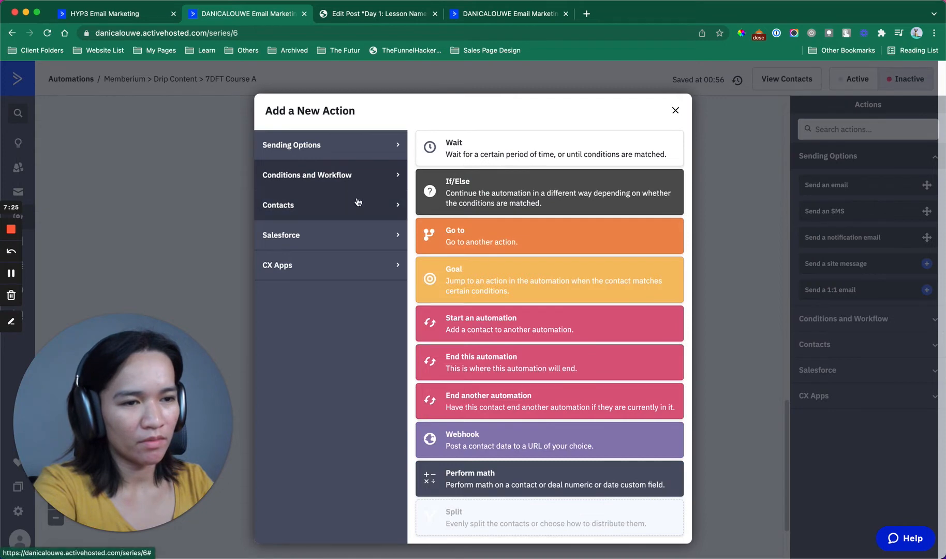
left_click(483, 477)
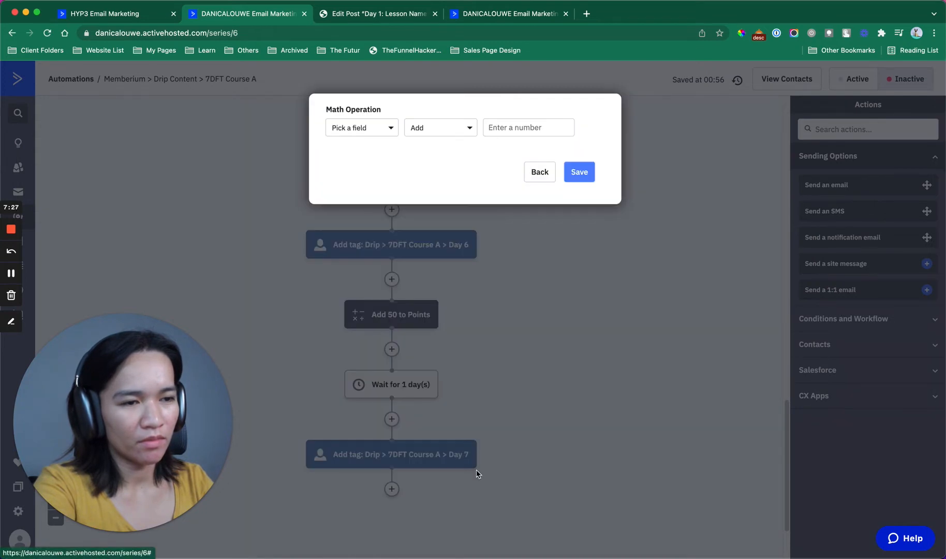
left_click(382, 129)
left_click(369, 182)
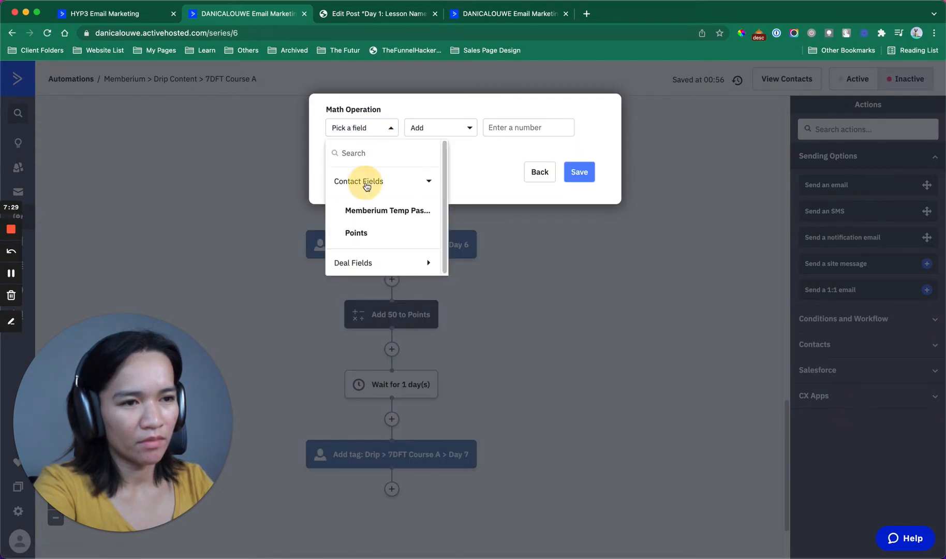
left_click(361, 234)
left_click(536, 129)
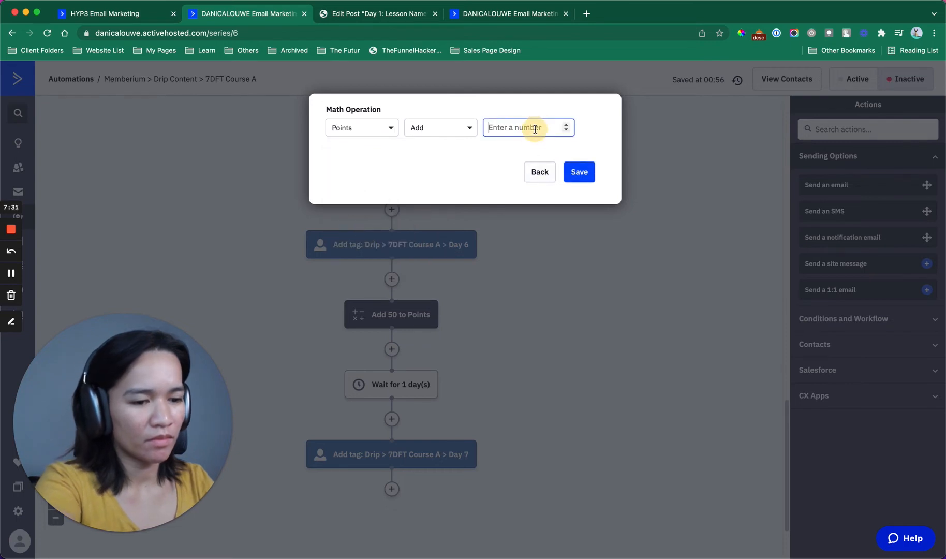
type("50")
left_click(582, 173)
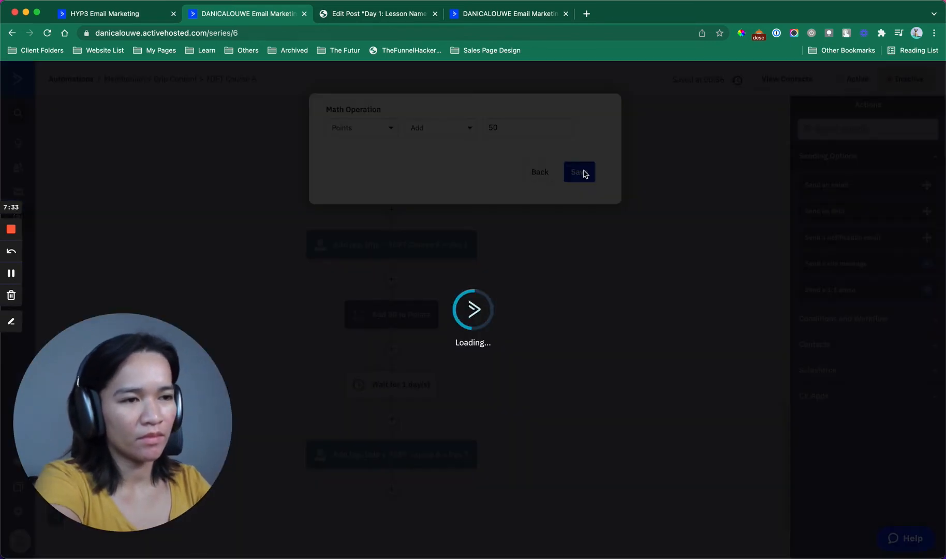
Step: Add an 'End this automation' step after the points step
scroll(538, 440, "down", 3)
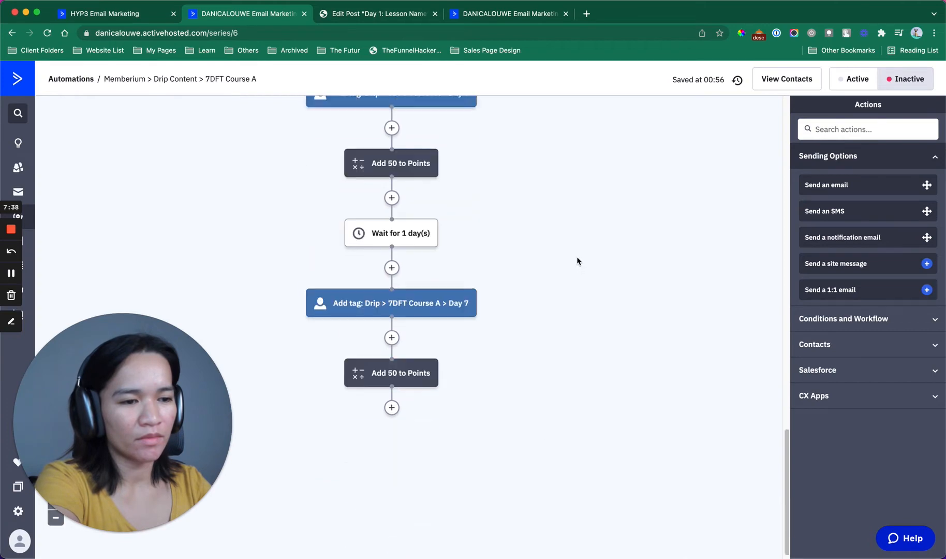
mouse_move(420, 388)
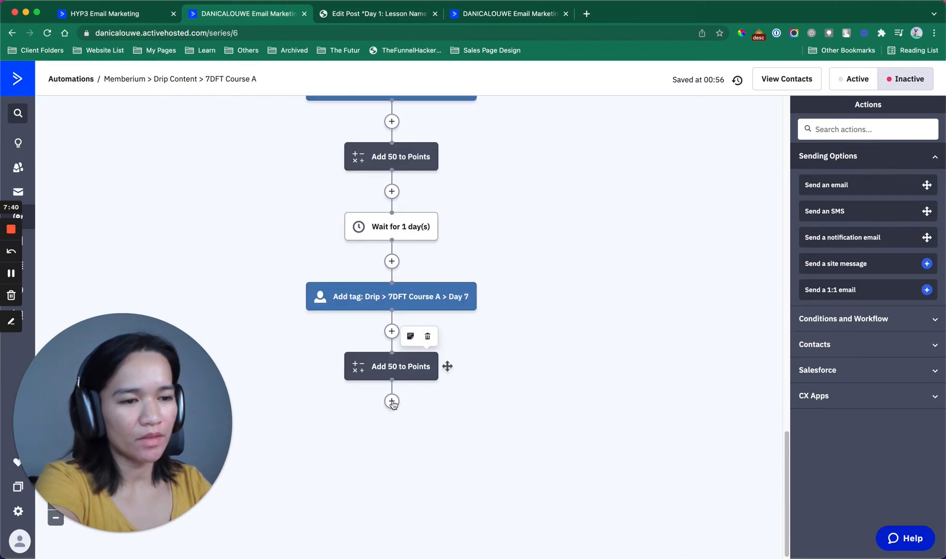
left_click(392, 401)
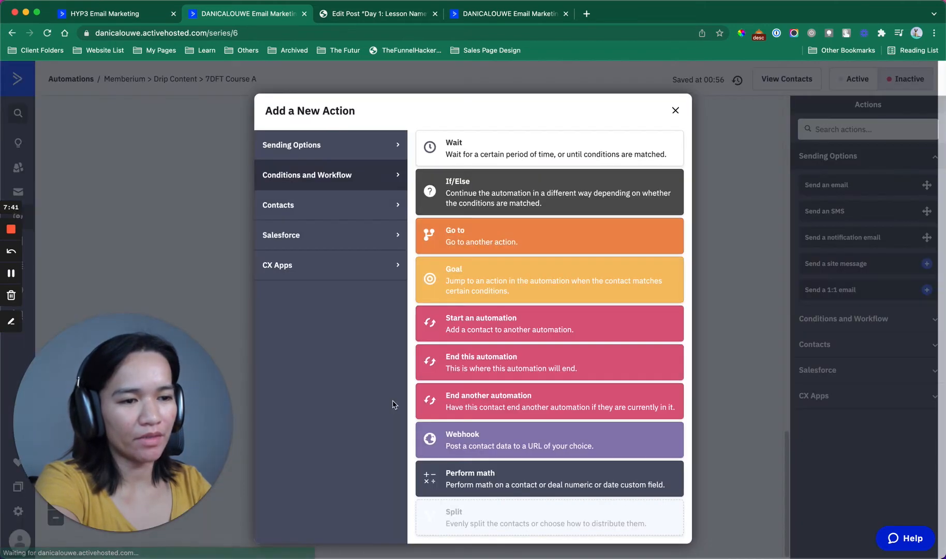
left_click(514, 359)
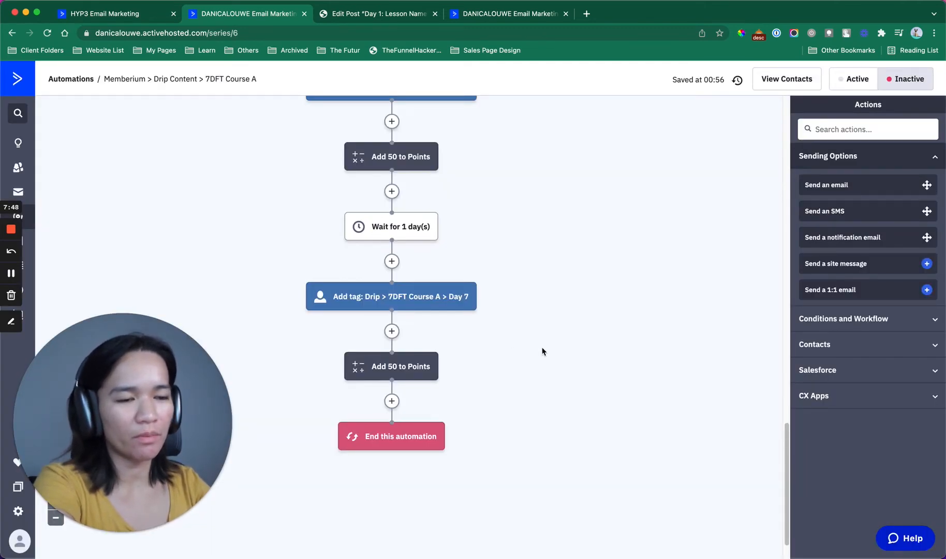
Step: Check every step of the Day 1–7 drip workflow, then switch the 7DFT Course A automation to Active
scroll(581, 355, "up", 20)
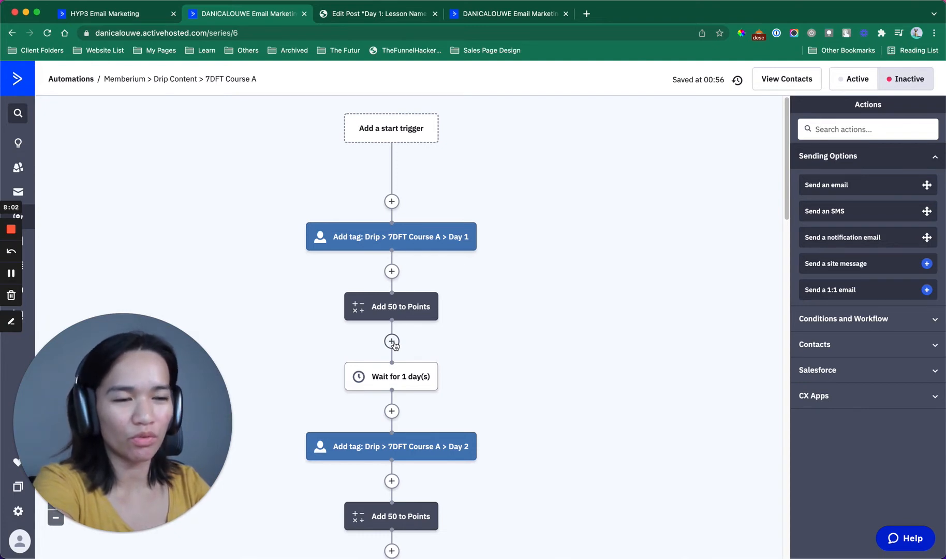
scroll(409, 394, "down", 3)
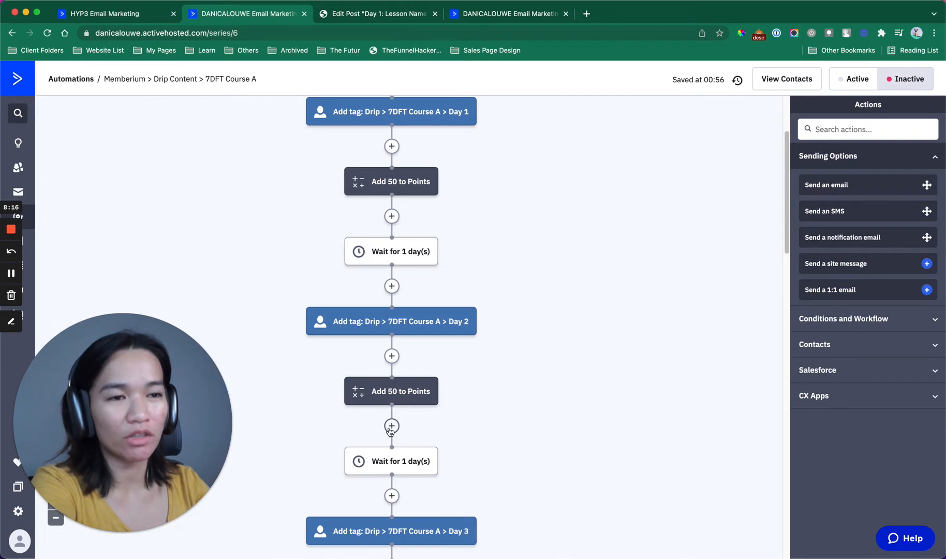
scroll(487, 267, "up", 3)
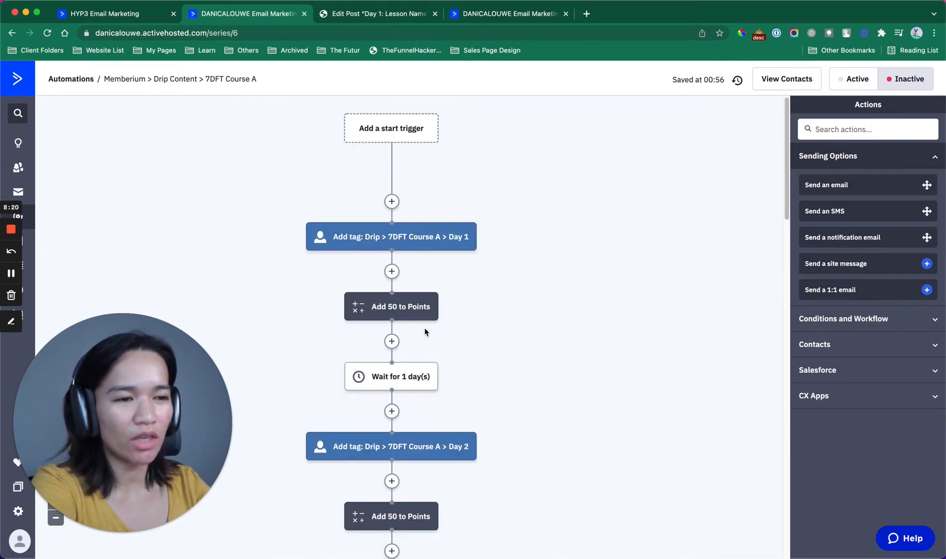
scroll(410, 338, "down", 1)
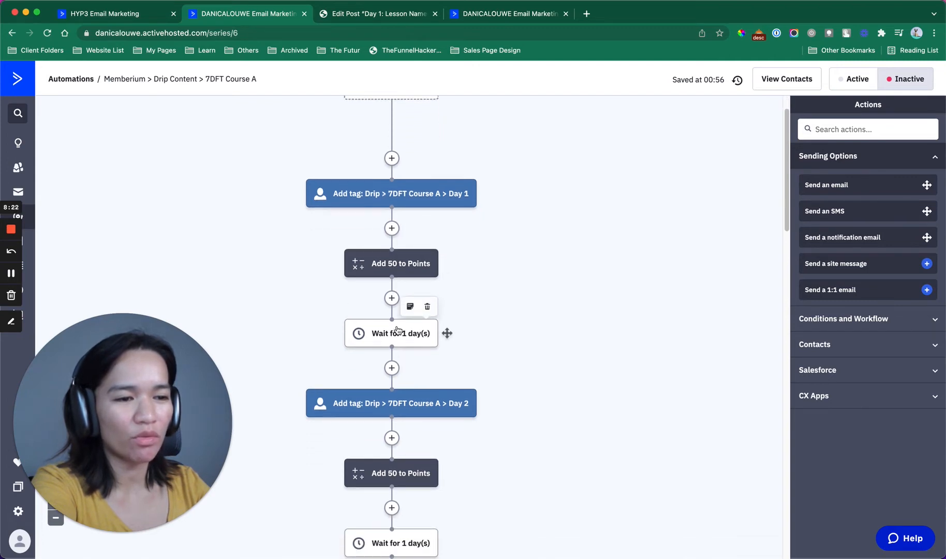
scroll(429, 417, "down", 4)
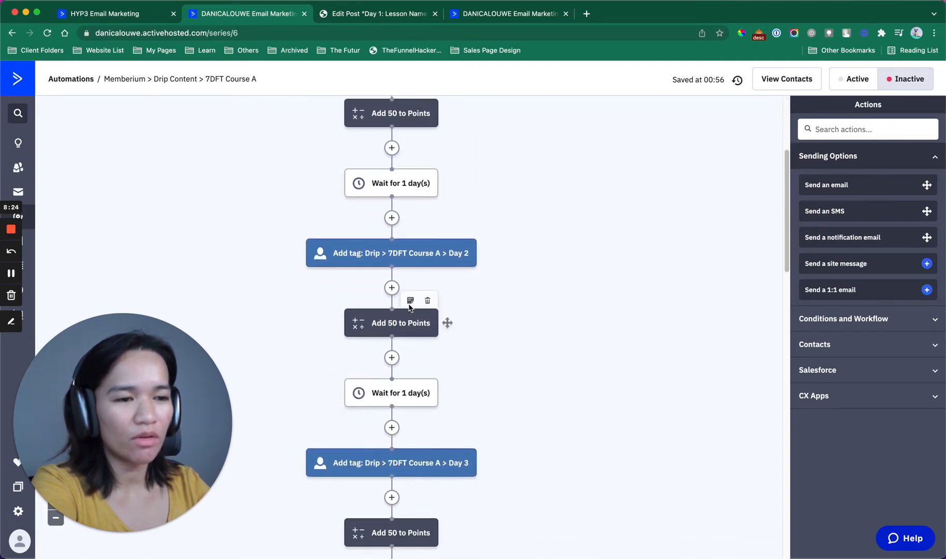
scroll(411, 330, "down", 4)
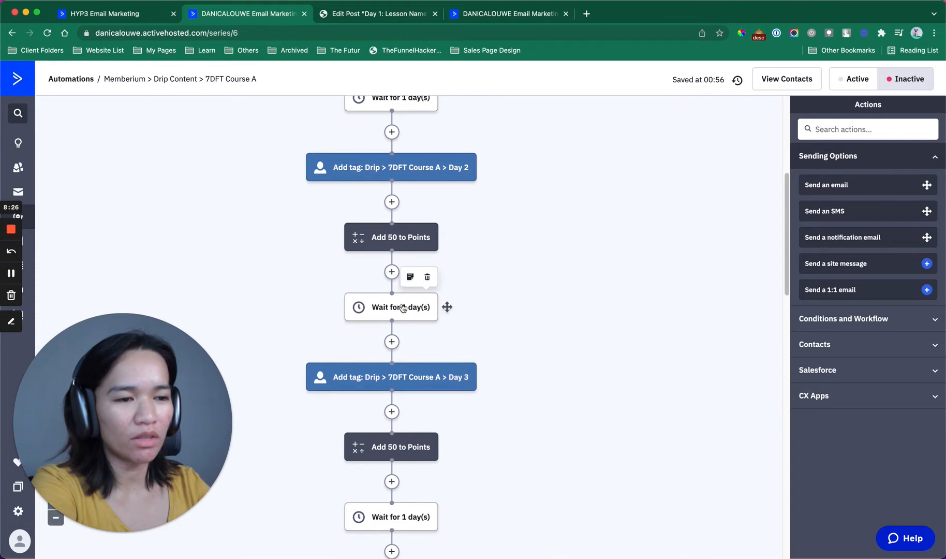
scroll(411, 316, "down", 3)
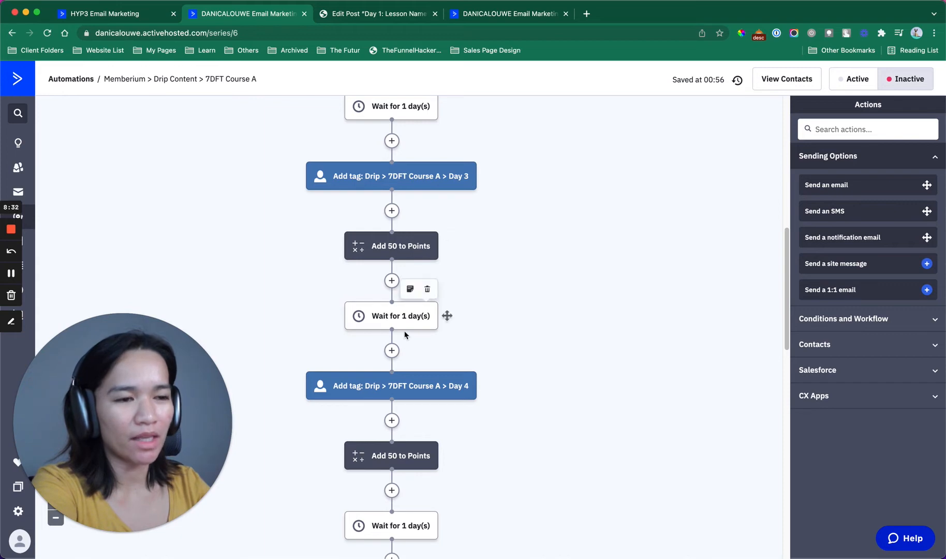
scroll(405, 334, "down", 3)
scroll(410, 355, "down", 9)
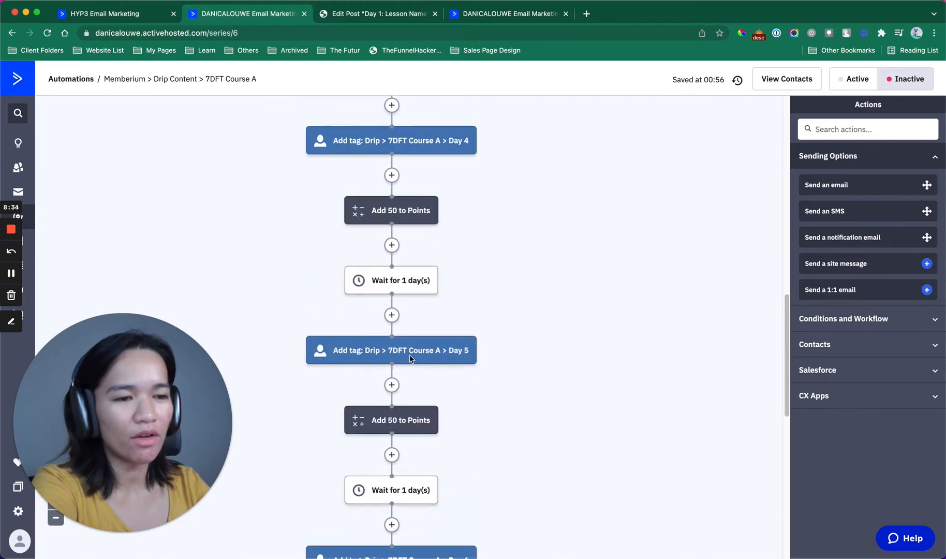
scroll(409, 358, "down", 4)
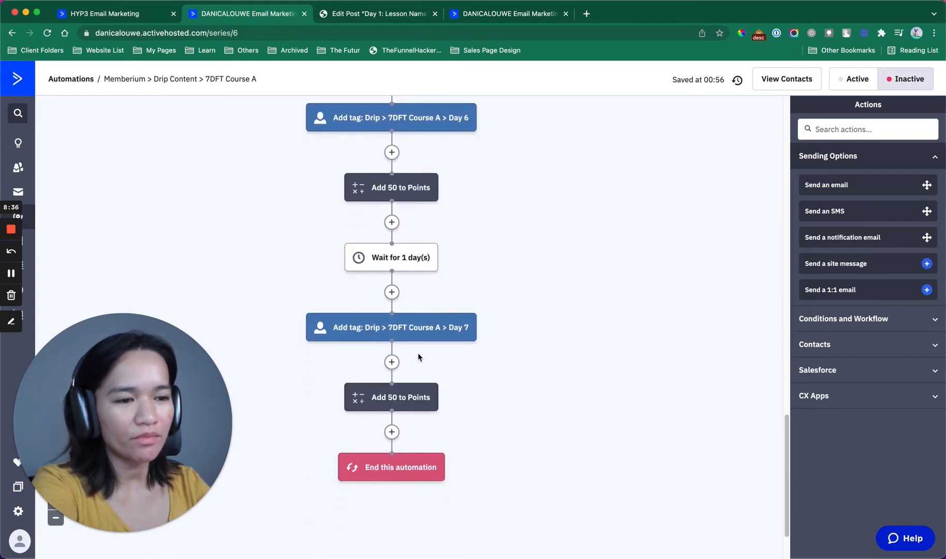
left_click(867, 79)
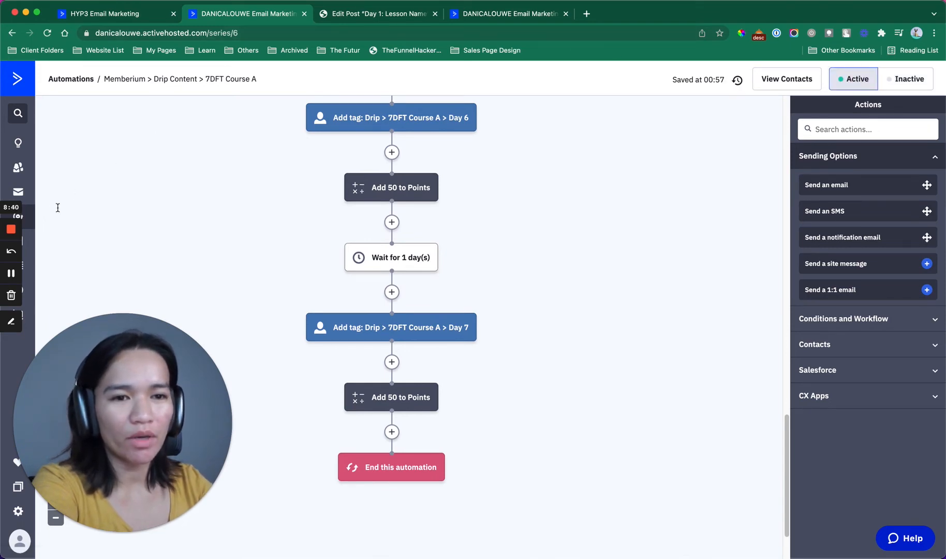
left_click(489, 17)
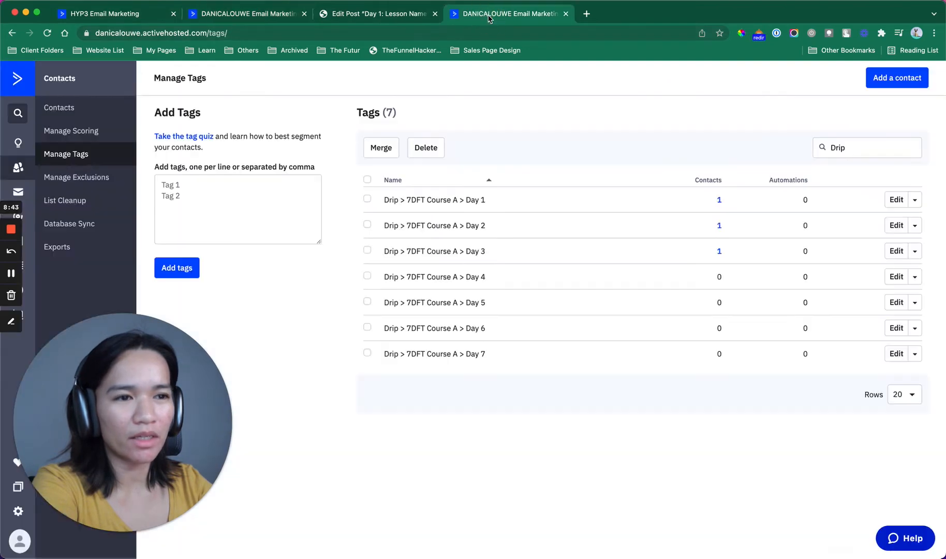
left_click(27, 219)
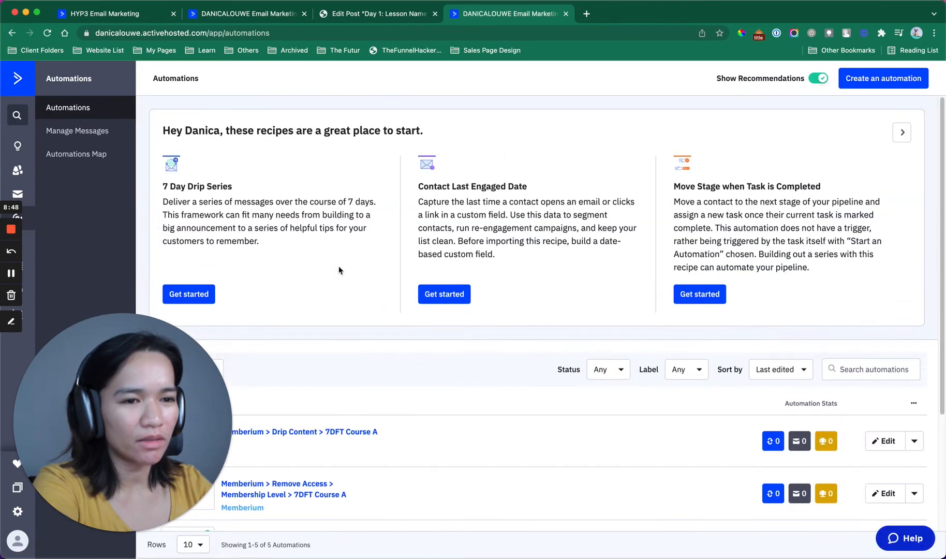
scroll(378, 280, "down", 3)
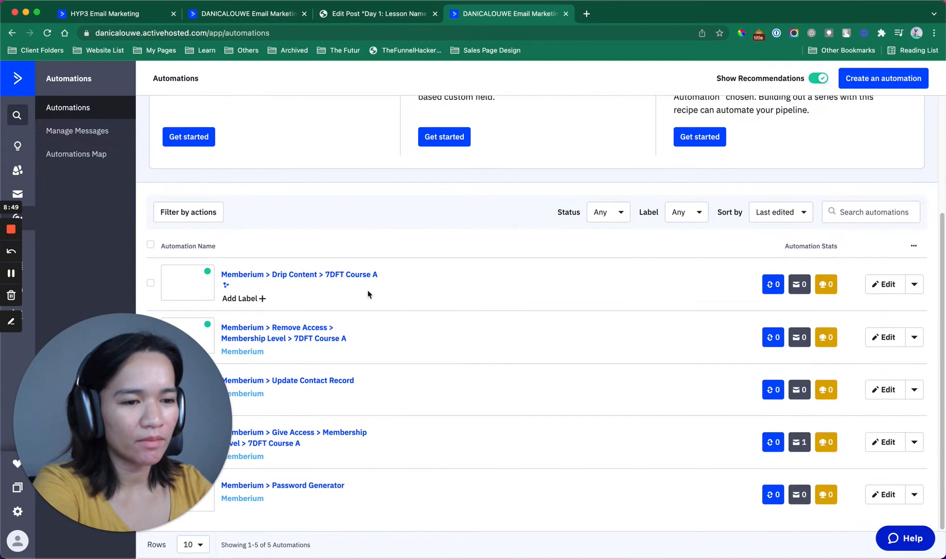
left_click(337, 433)
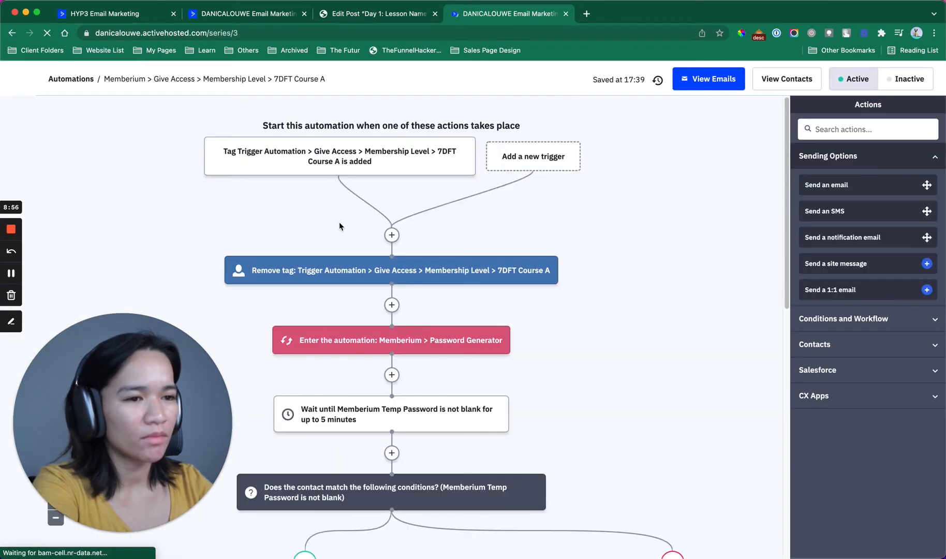
scroll(589, 261, "down", 5)
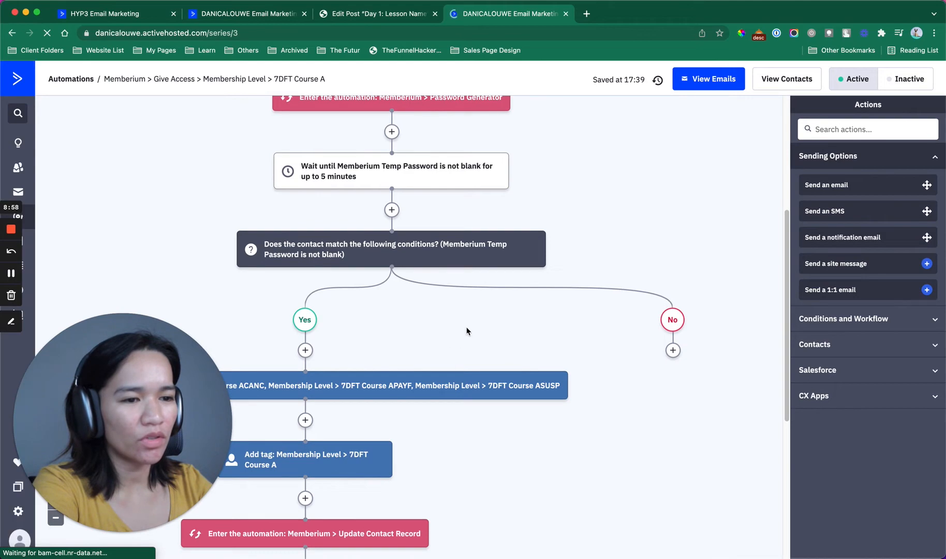
scroll(562, 312, "down", 4)
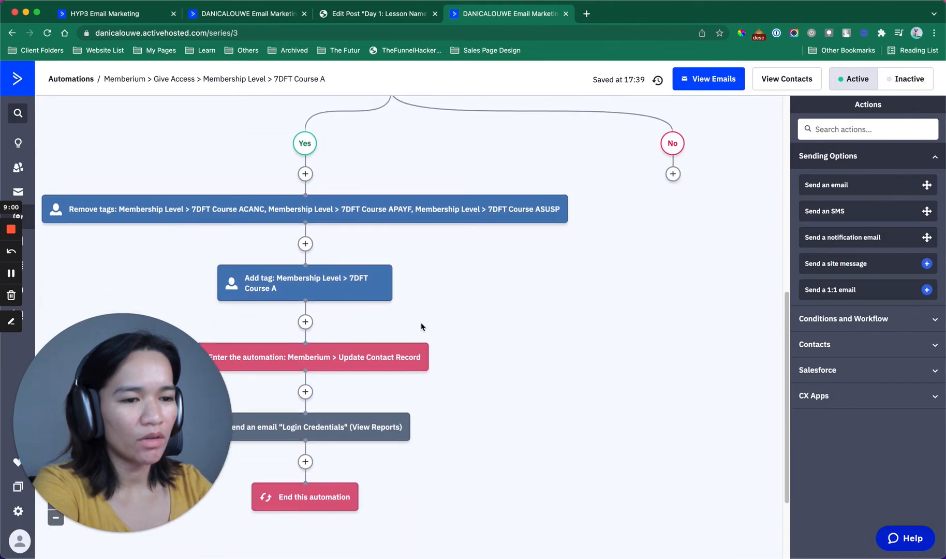
scroll(420, 323, "down", 2)
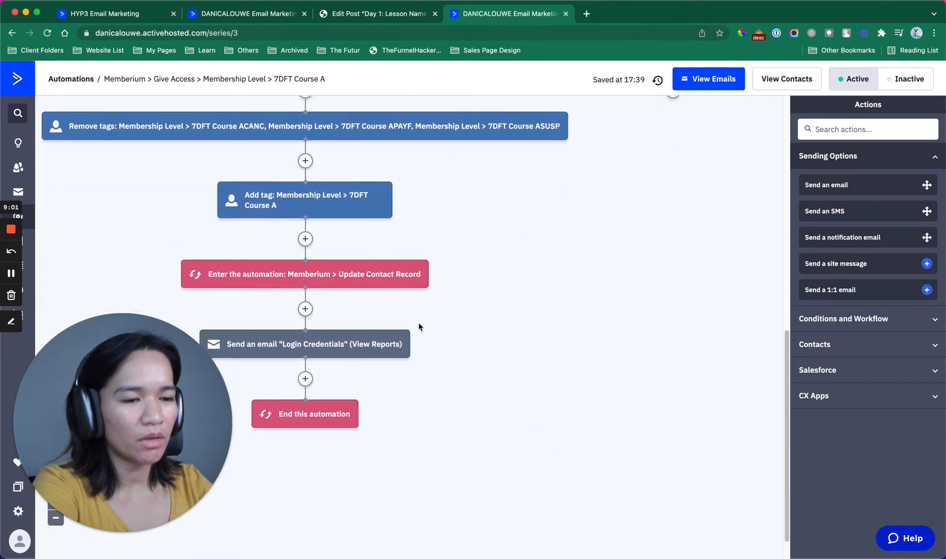
Step: After the login email, add a Start an automation step for Drip Content > 7DFT Course A
left_click(305, 378)
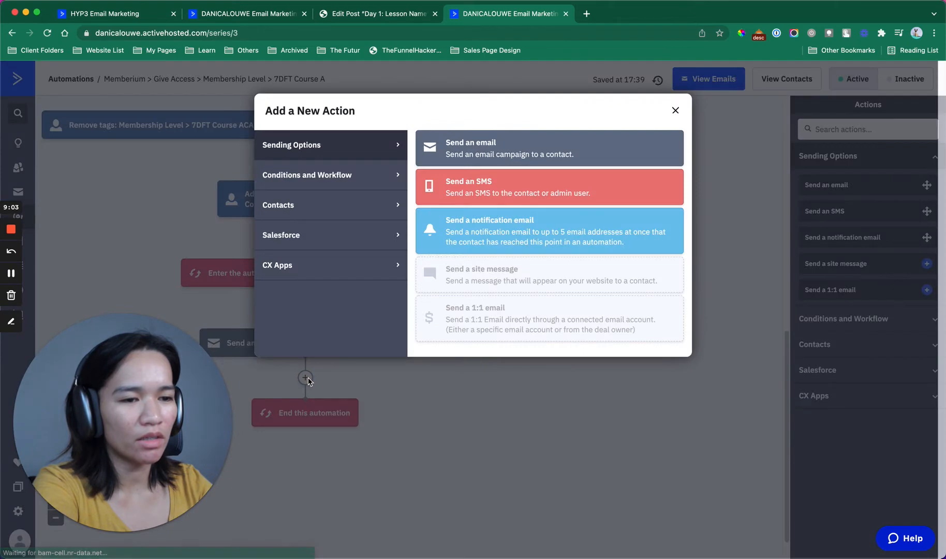
left_click(353, 183)
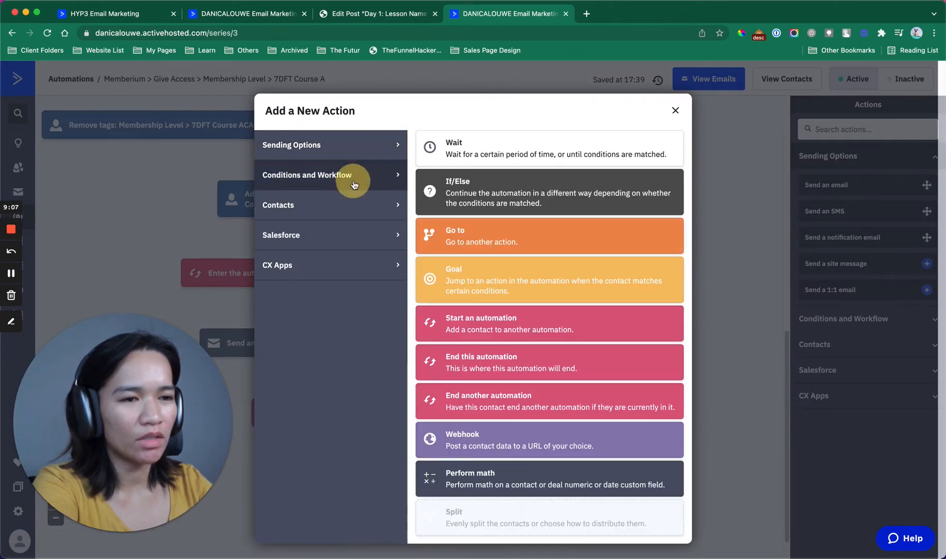
left_click(510, 320)
left_click(320, 365)
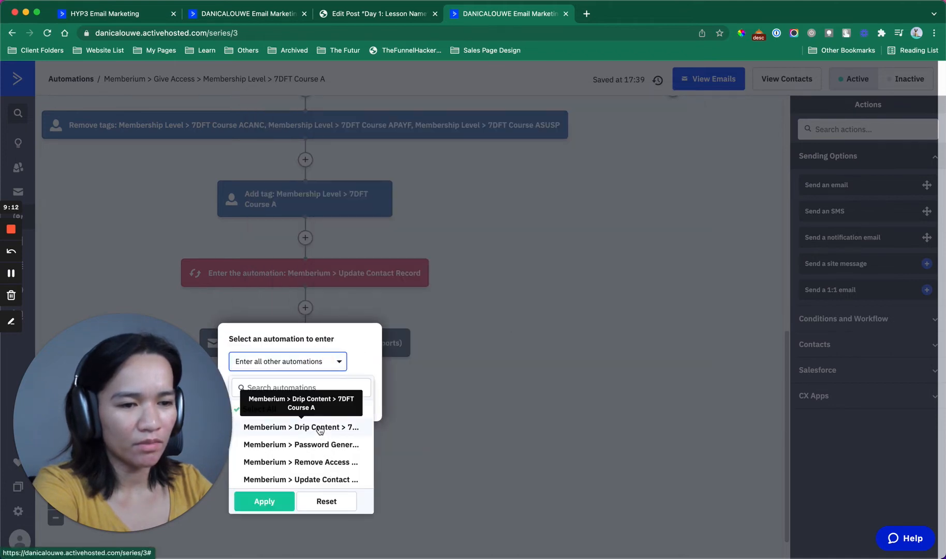
left_click(301, 427)
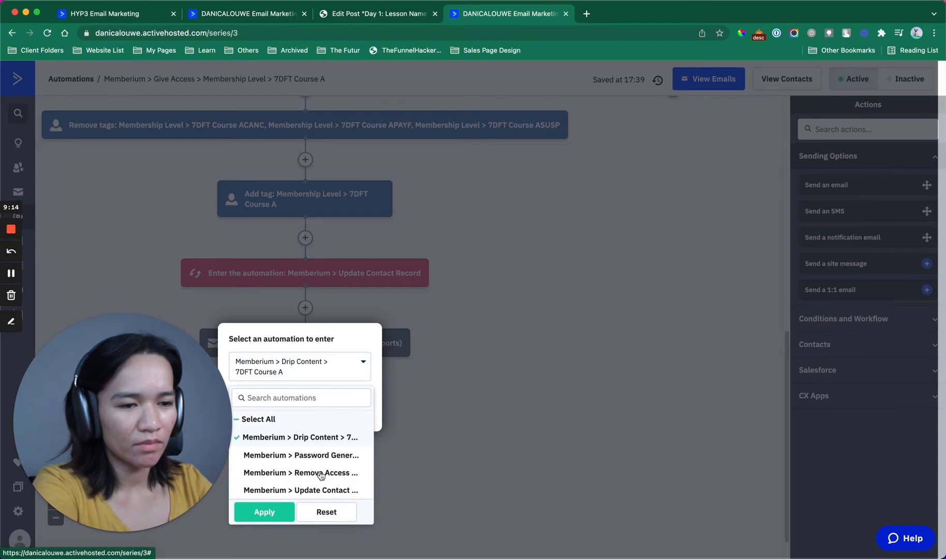
left_click(285, 510)
left_click(345, 413)
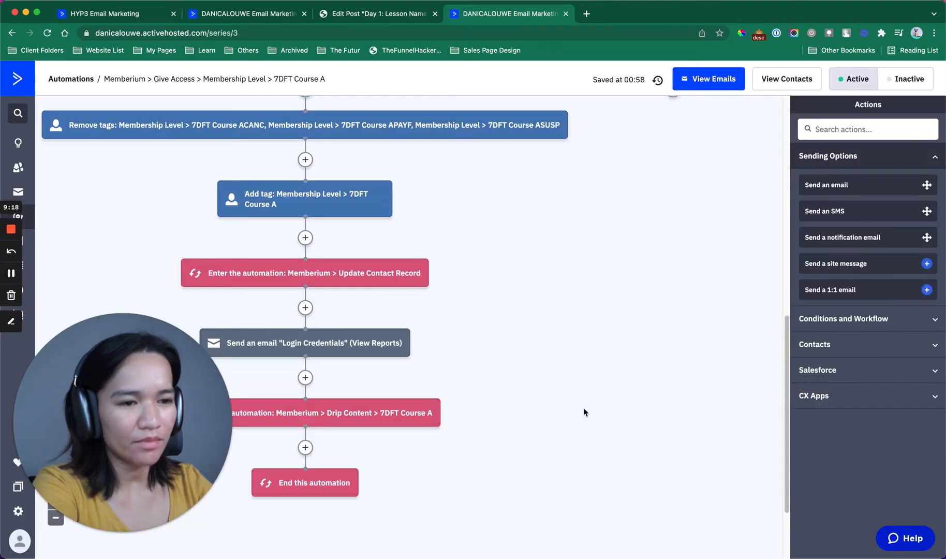
Step: Move only the Drip Content step above Update Contact Record
scroll(560, 345, "down", 3)
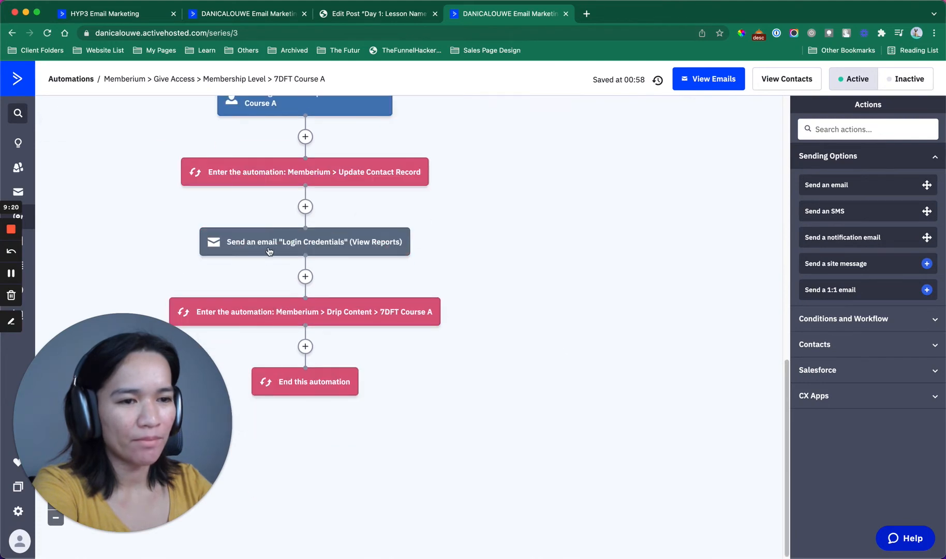
mouse_move(302, 318)
left_click_drag(296, 315, 308, 134)
left_click(277, 121)
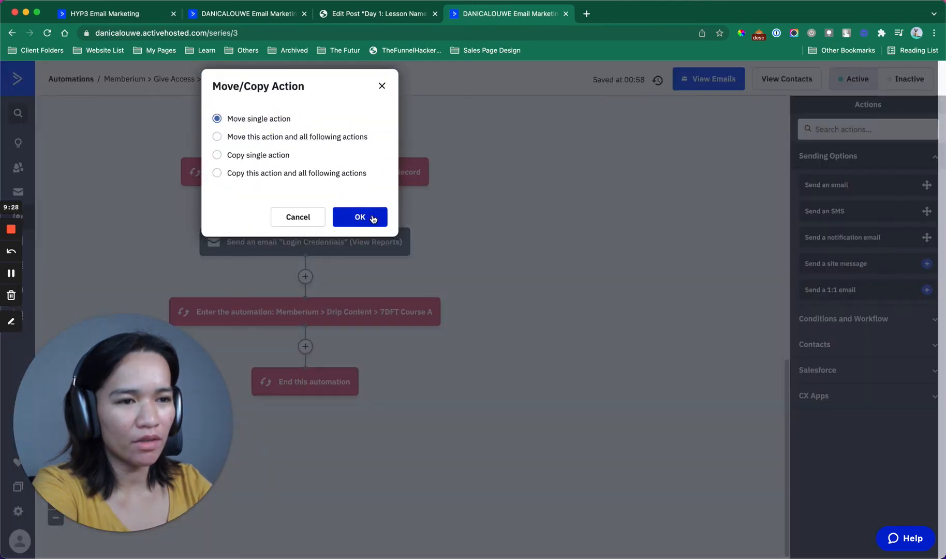
left_click(371, 218)
Step: Review the updated Give Access workflow and return to the automations list
scroll(386, 239, "up", 1)
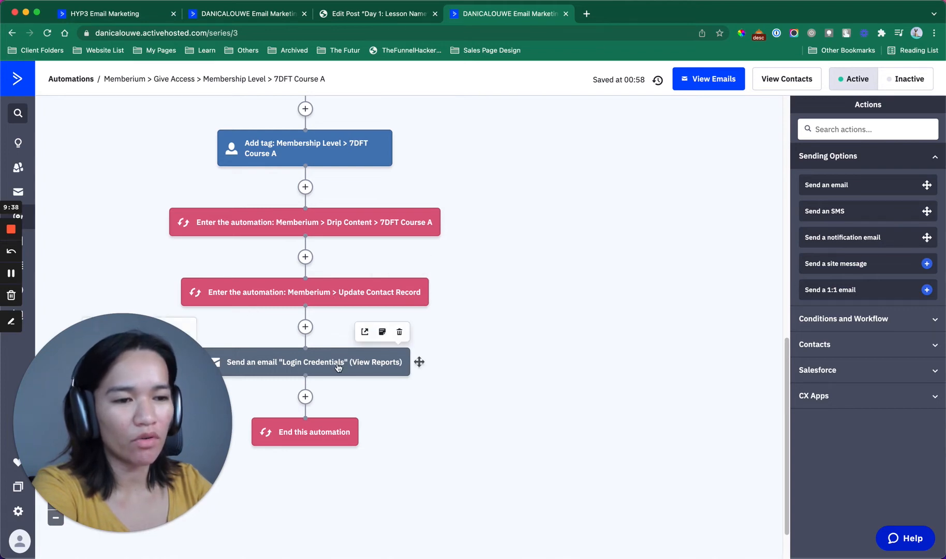
scroll(513, 351, "up", 5)
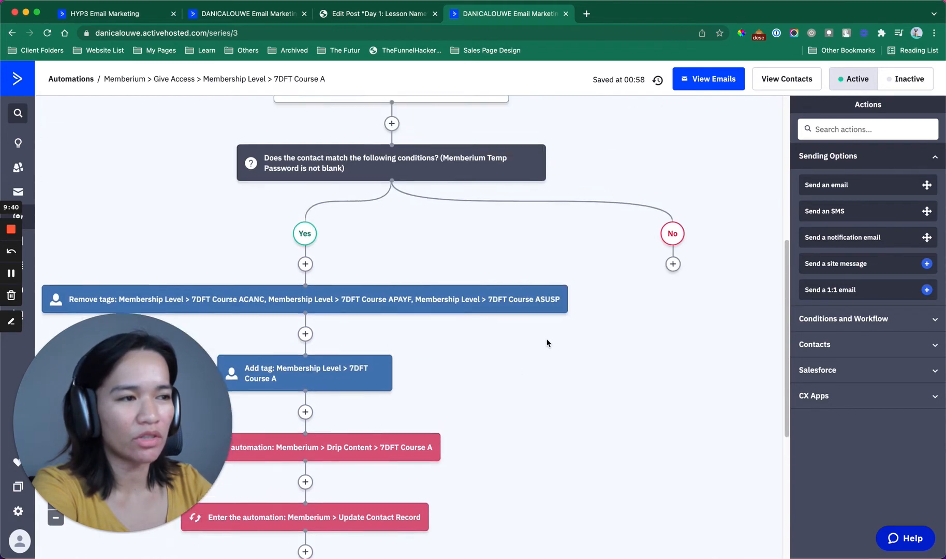
scroll(550, 340, "up", 2)
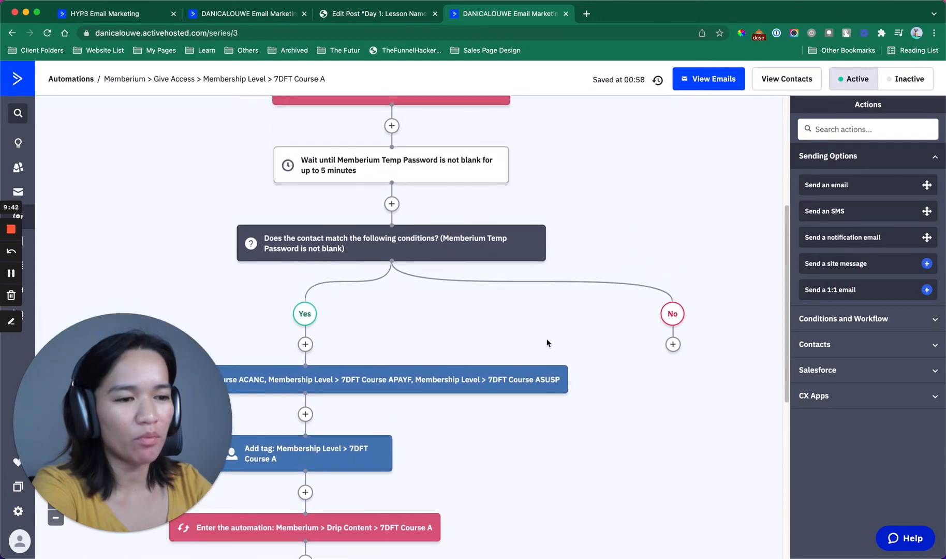
scroll(518, 352, "down", 3)
scroll(505, 360, "down", 4)
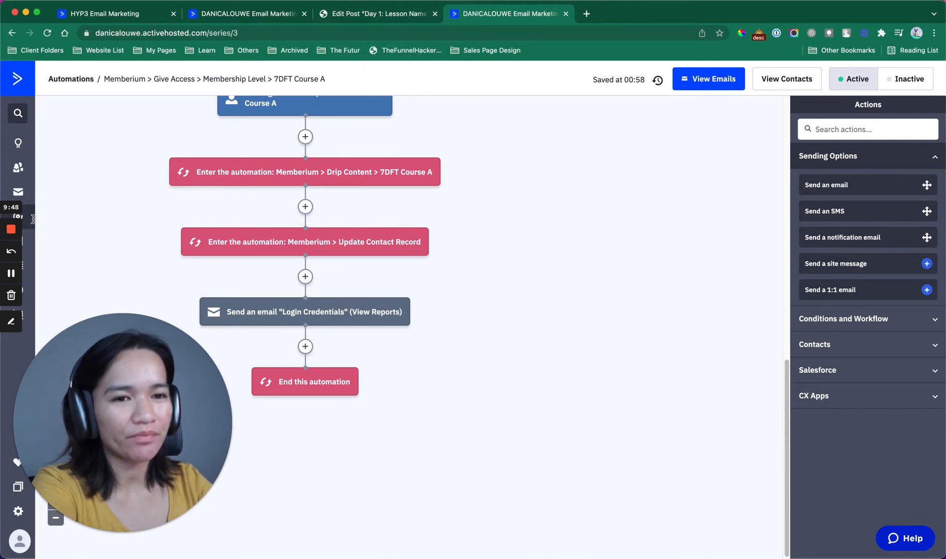
left_click(29, 221)
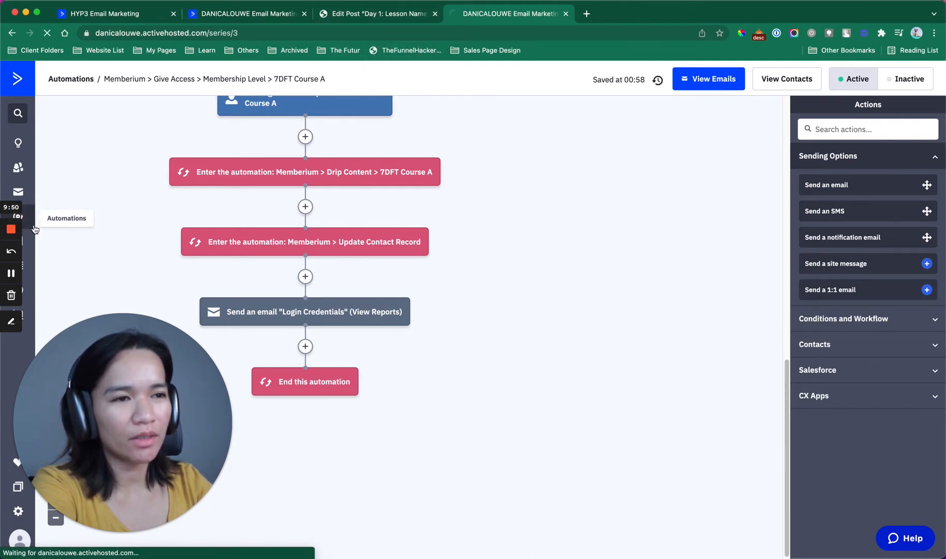
Step: Close the extra automations tab and open the Contacts list in a separate browser tab
left_click(232, 13)
left_click(566, 13)
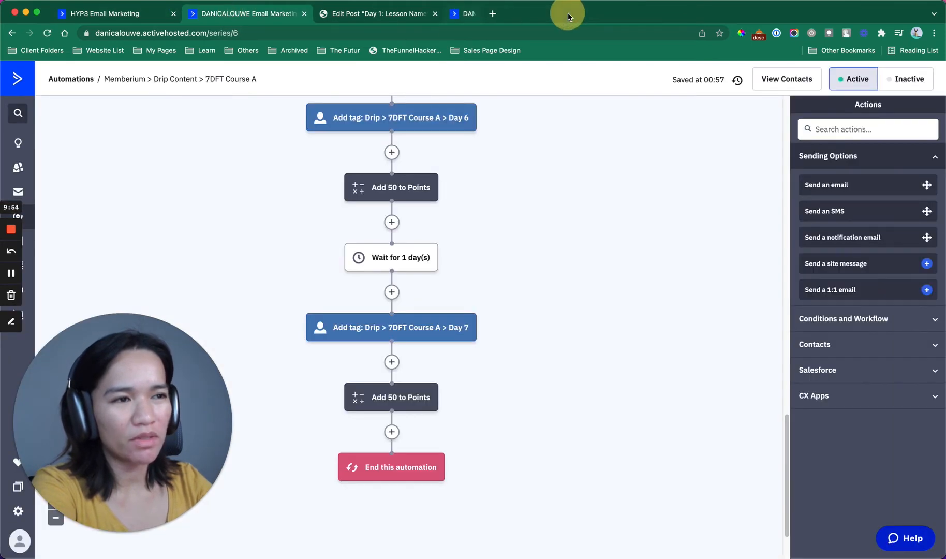
scroll(587, 186, "up", 4)
scroll(582, 197, "up", 12)
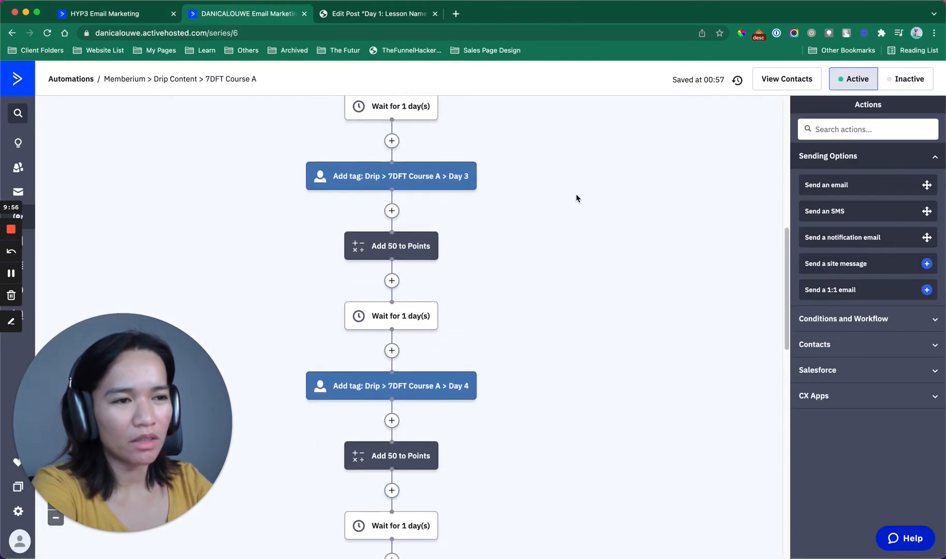
left_click(18, 167, "super")
left_click(375, 14)
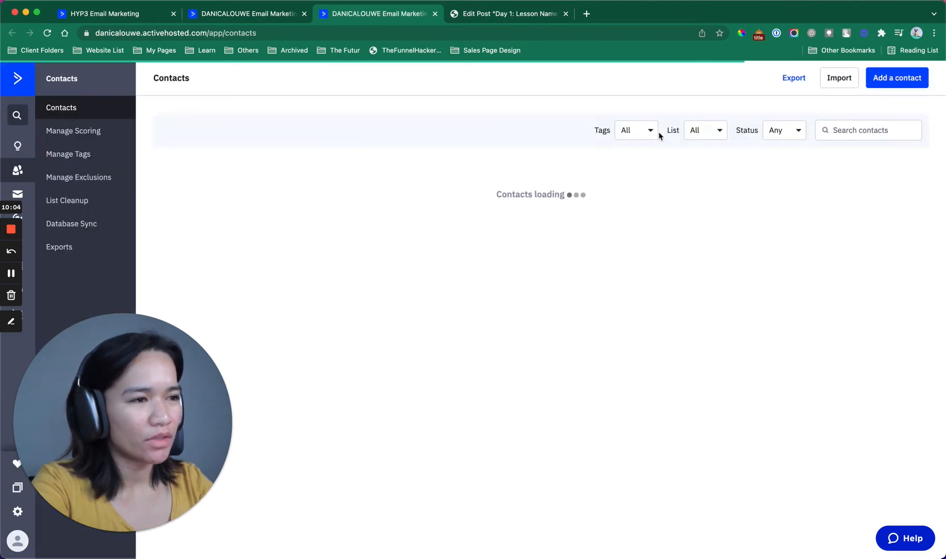
Step: Open the second test member's contact record
scroll(405, 301, "down", 3)
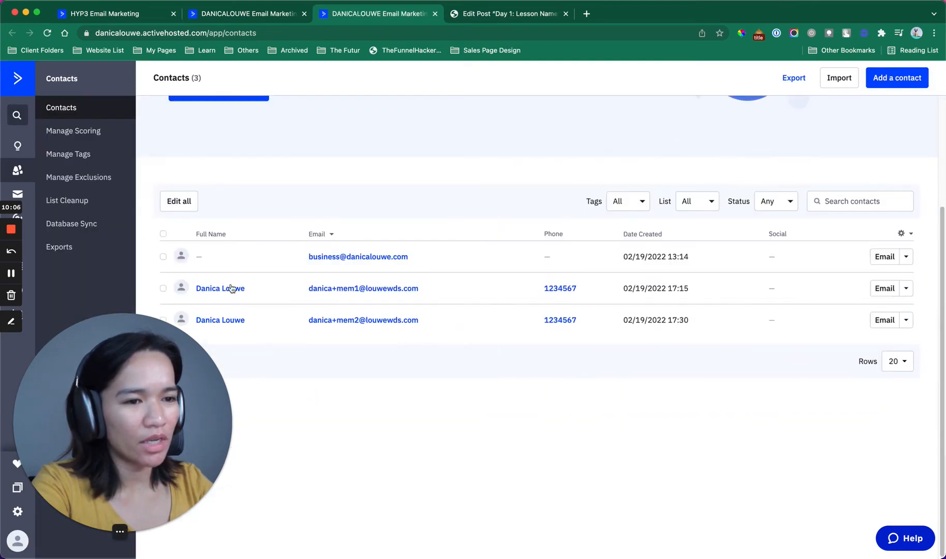
left_click(228, 322)
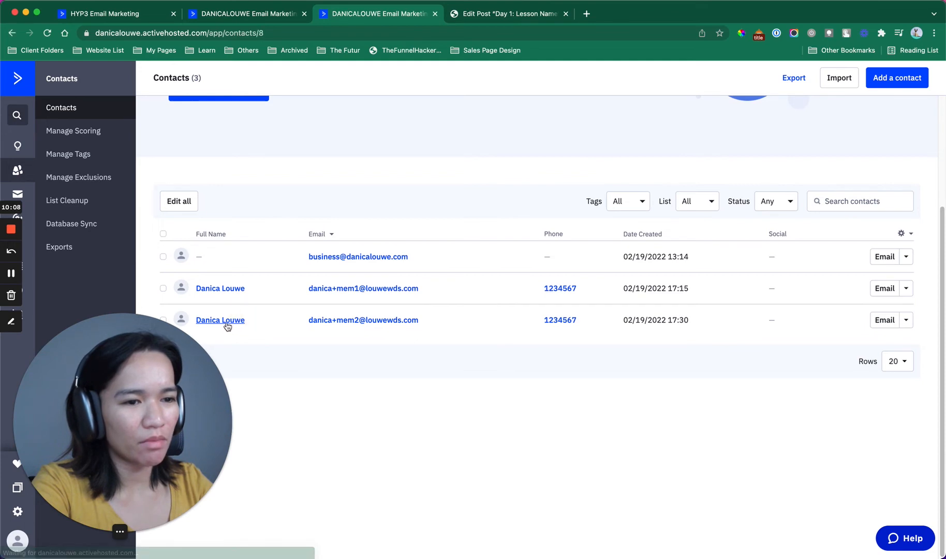
scroll(282, 321, "down", 3)
left_click_drag(165, 399, 775, 197)
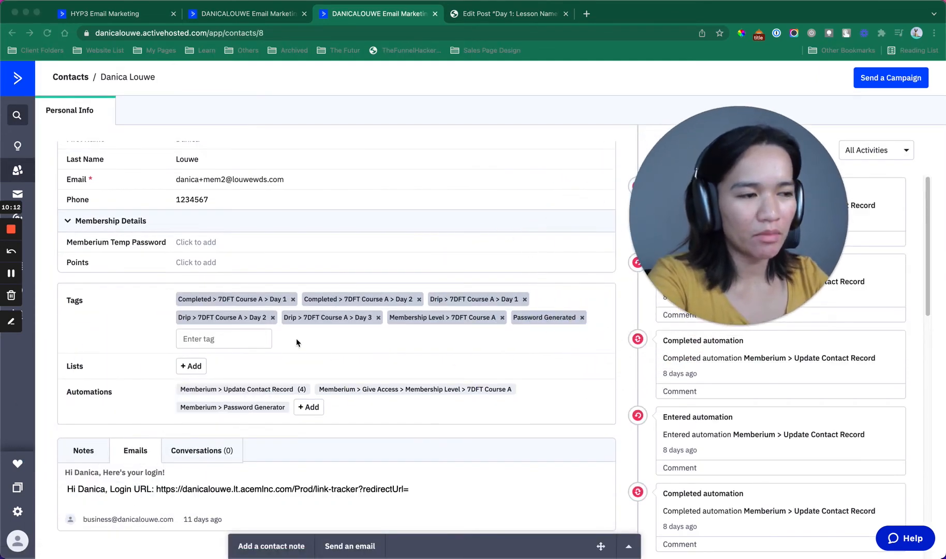
left_click(290, 301)
Step: Remove the Completed > 7DFT Course A Day 1–2 and Drip > 7DFT Course A Day 1–3 tags
left_click(294, 300)
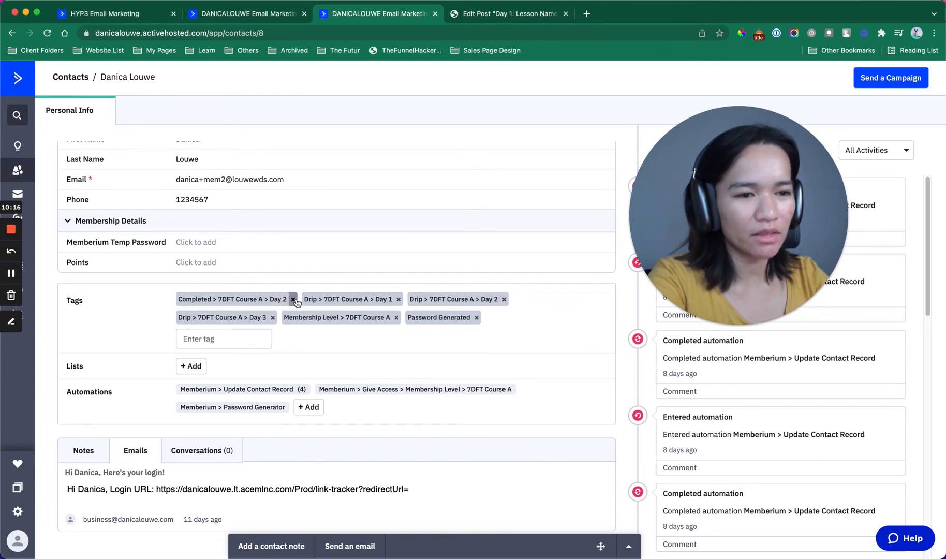
left_click(293, 299)
left_click(273, 300)
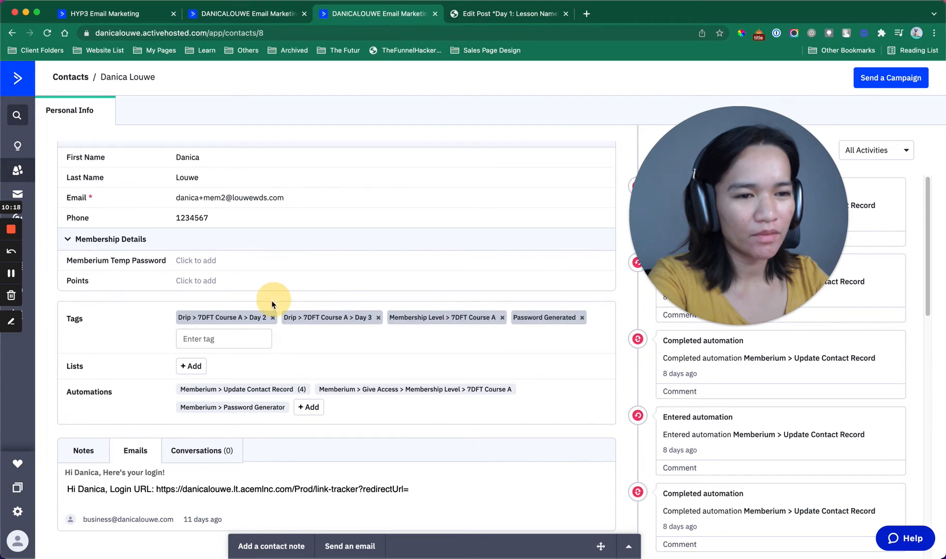
left_click(272, 318)
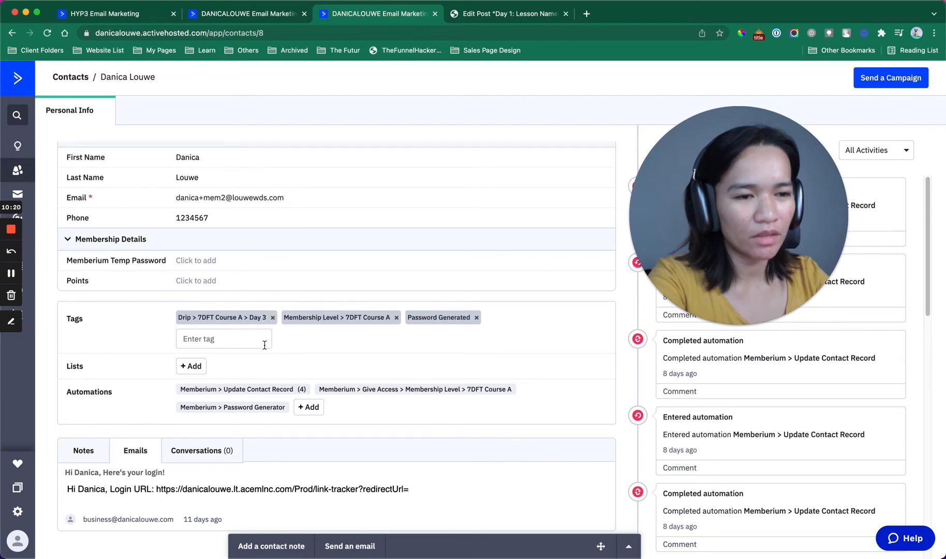
left_click(272, 318)
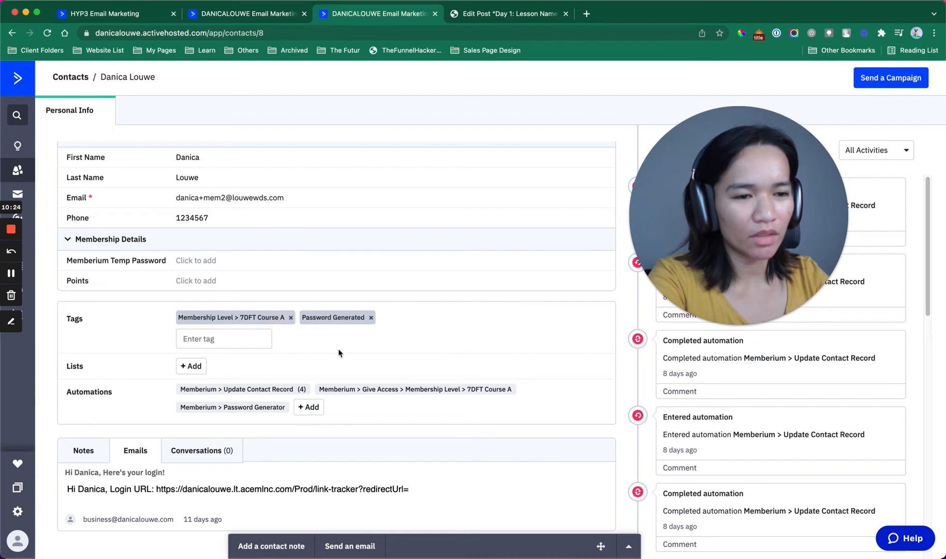
Step: Manually add the contact to the Drip Content > 7DFT Course A automation
left_click(309, 408)
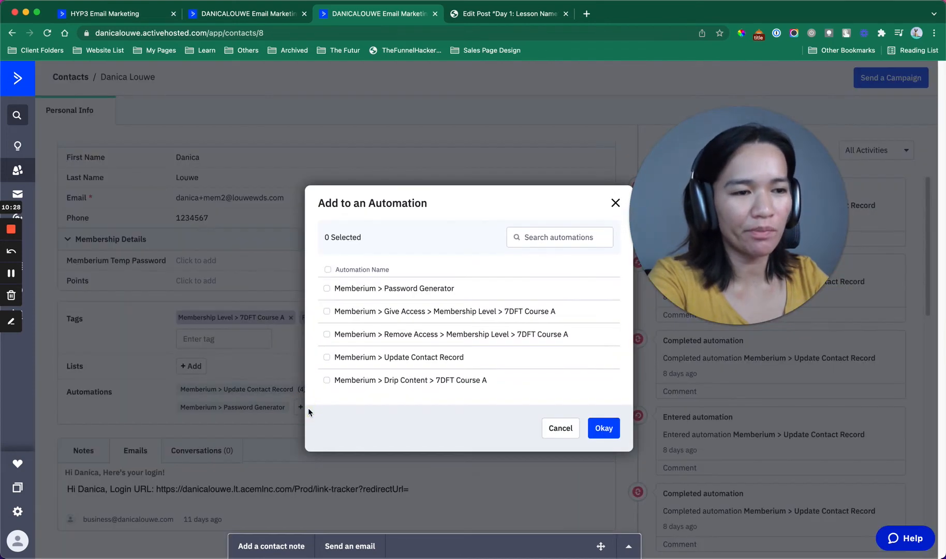
left_click(387, 384)
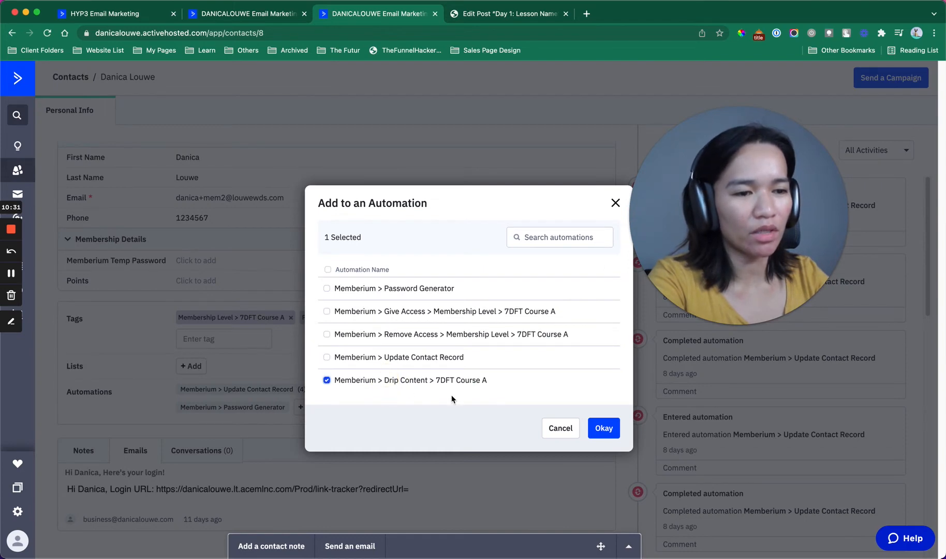
left_click(603, 428)
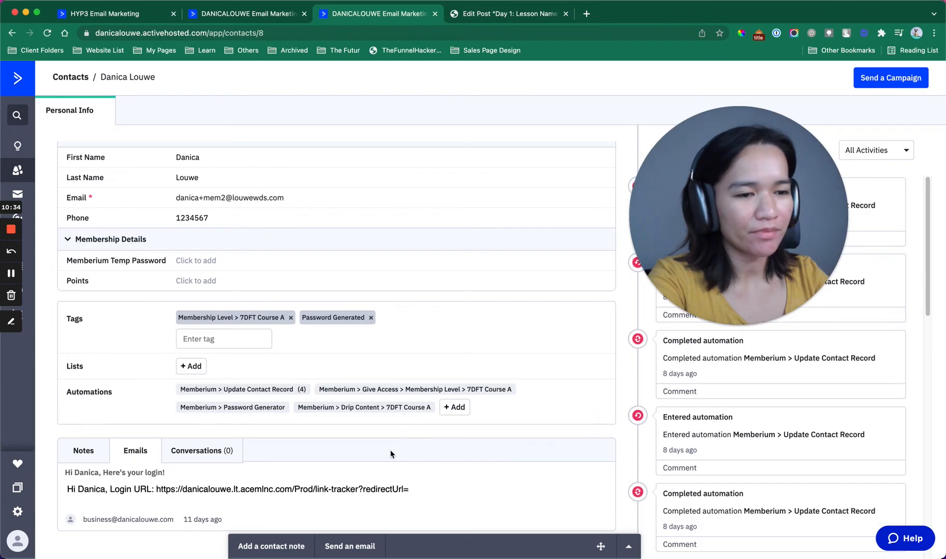
left_click_drag(750, 218, 766, 252)
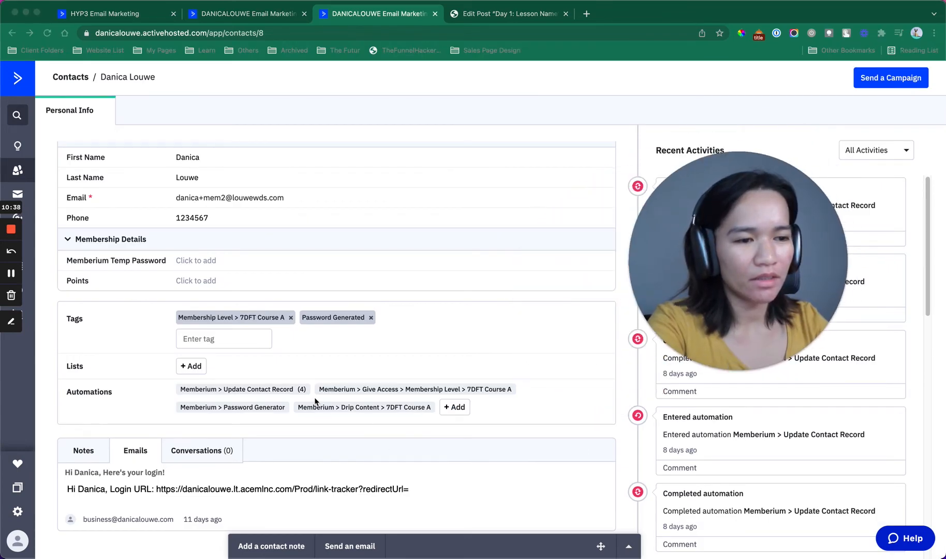
Step: Reload the contact page and view its progress in the Drip Content 7DFT Course A automation
left_click(342, 413)
left_click(346, 409)
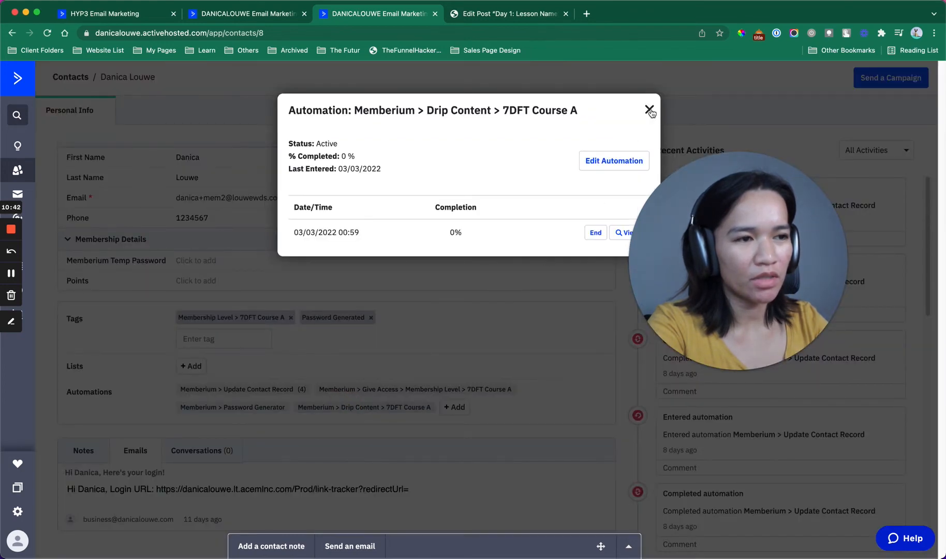
left_click(649, 109)
left_click(48, 34)
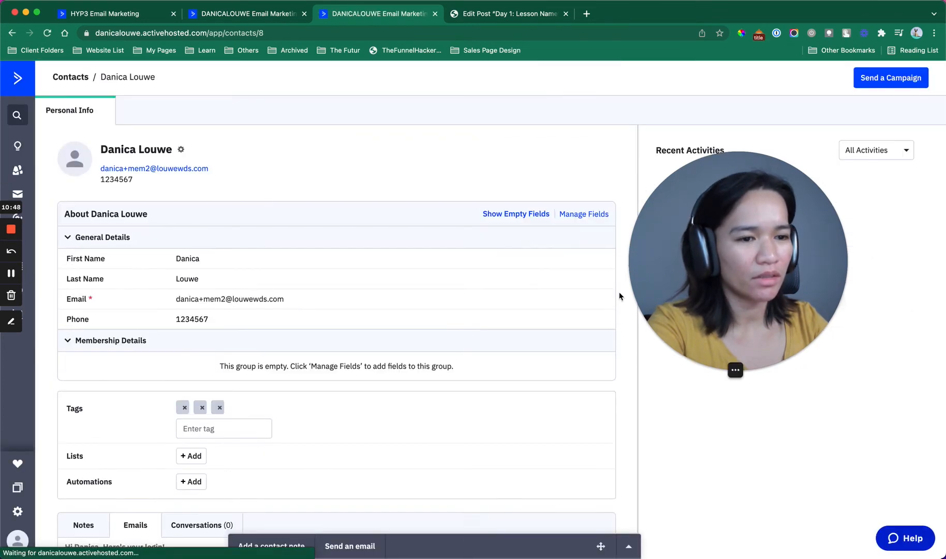
scroll(478, 318, "down", 3)
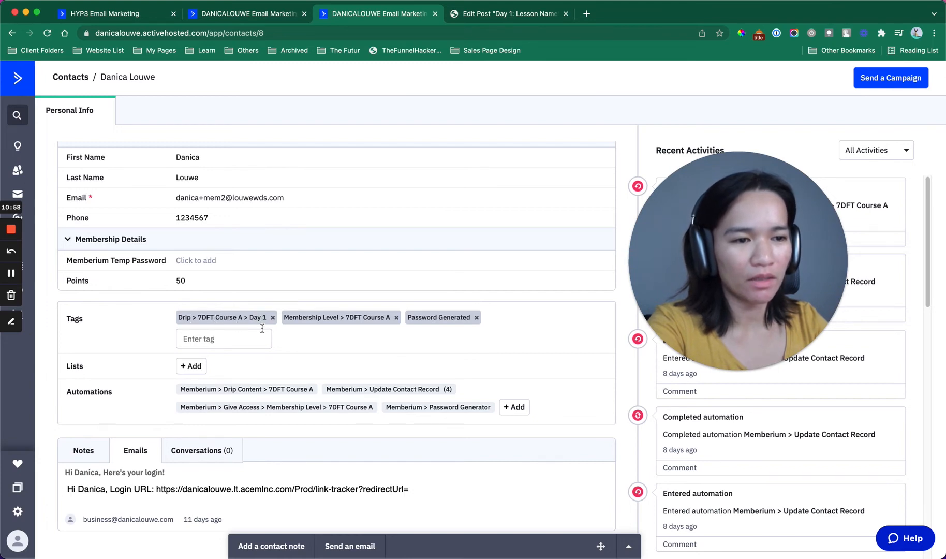
mouse_move(337, 408)
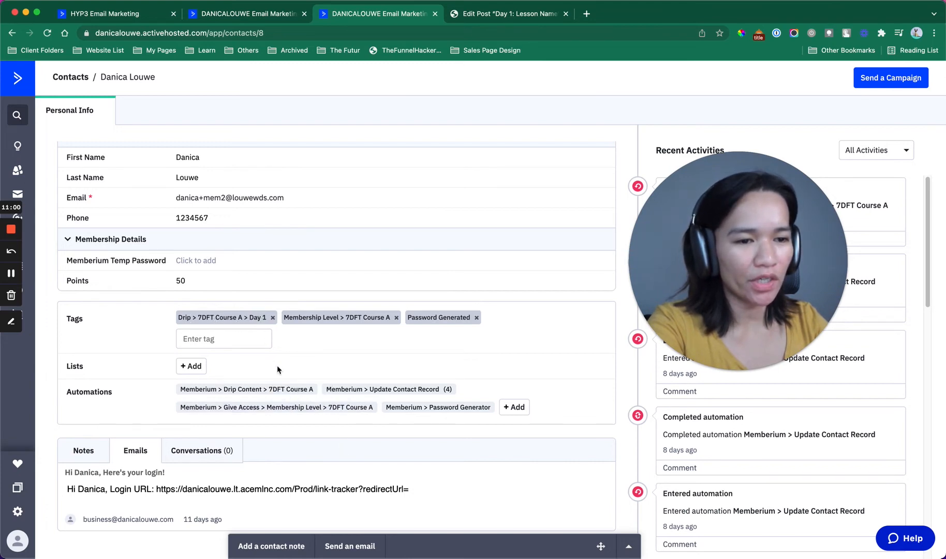
left_click(274, 391)
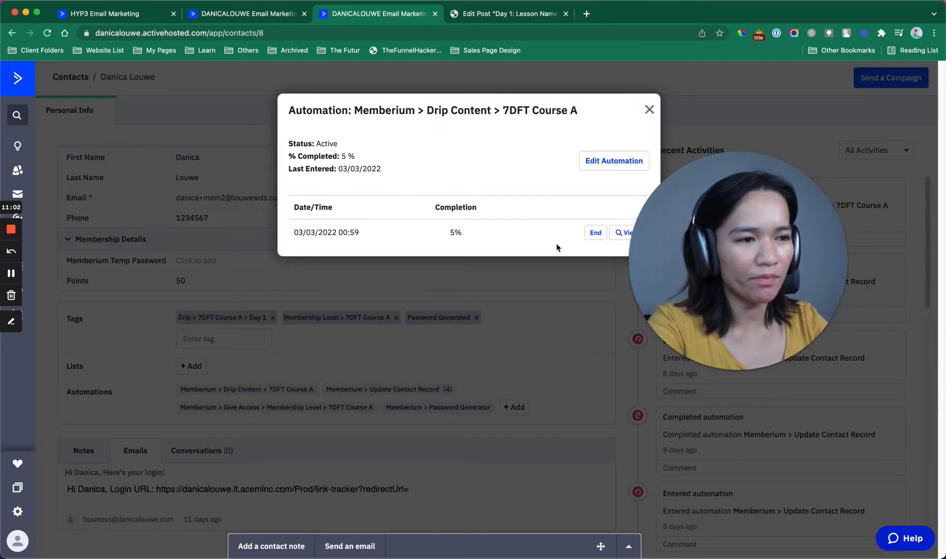
left_click(631, 233)
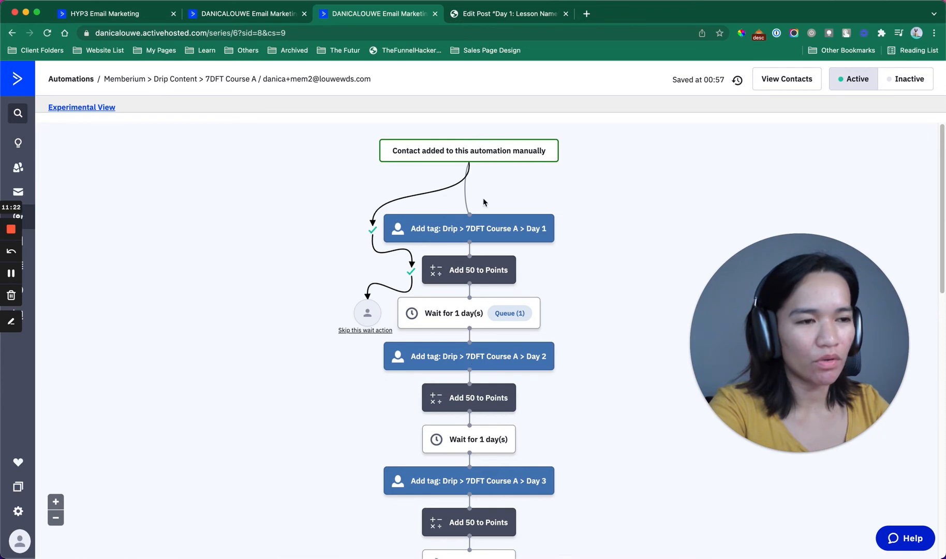
Step: Scroll through the contact's path across all seven drip days, then switch to the automation's editing view
scroll(454, 316, "down", 1)
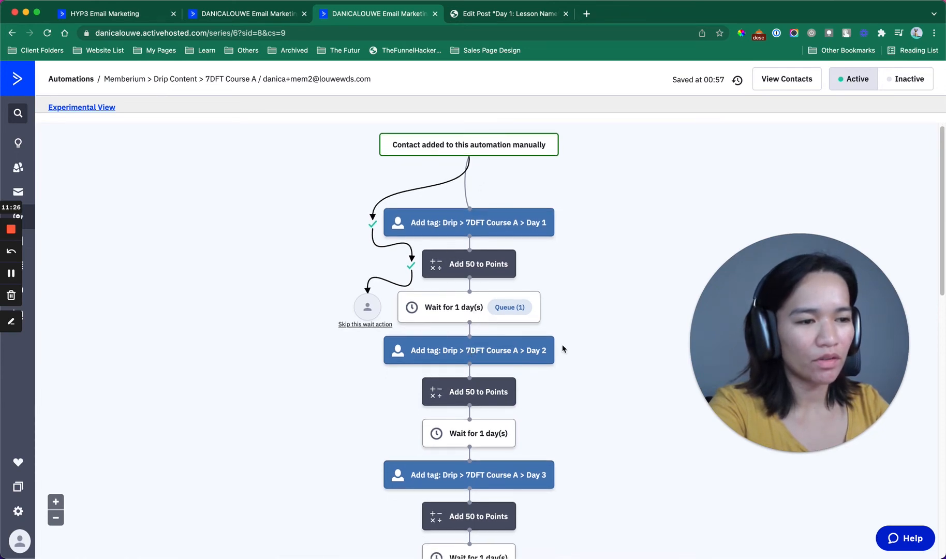
scroll(555, 349, "down", 5)
scroll(539, 352, "down", 3)
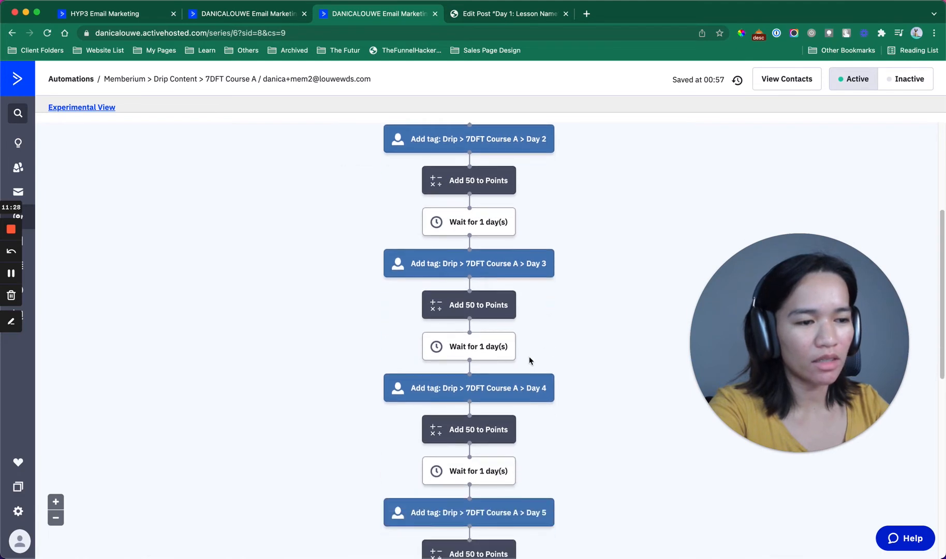
scroll(563, 405, "down", 10)
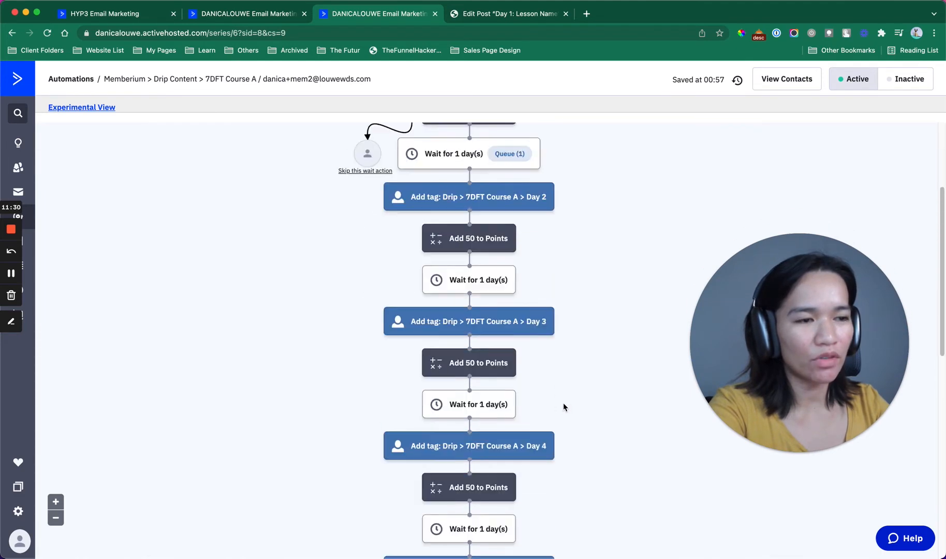
scroll(559, 395, "up", 20)
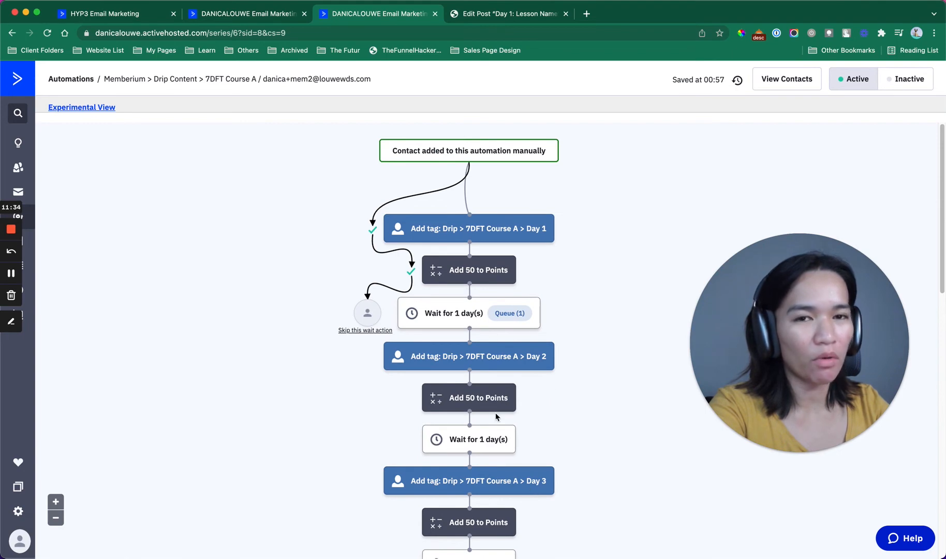
scroll(495, 413, "down", 10)
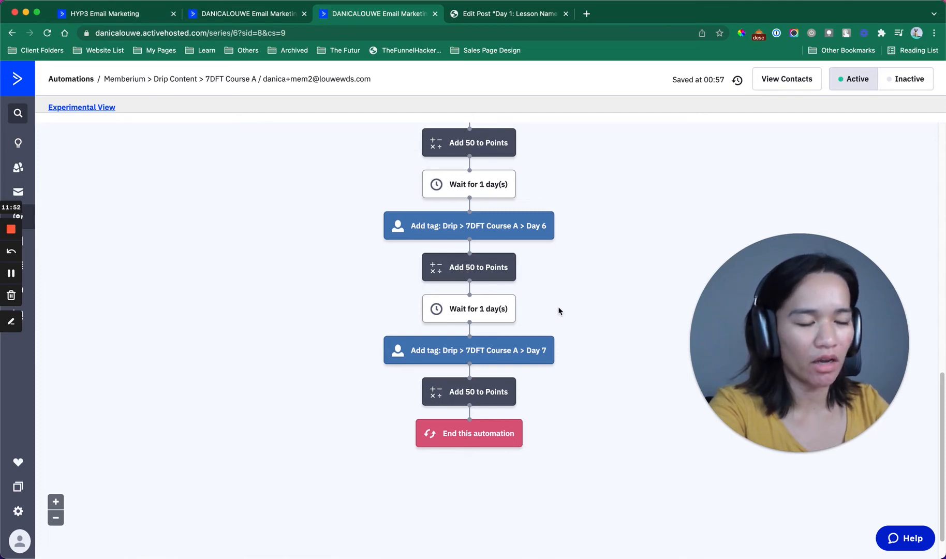
scroll(511, 310, "up", 8)
scroll(524, 350, "up", 2)
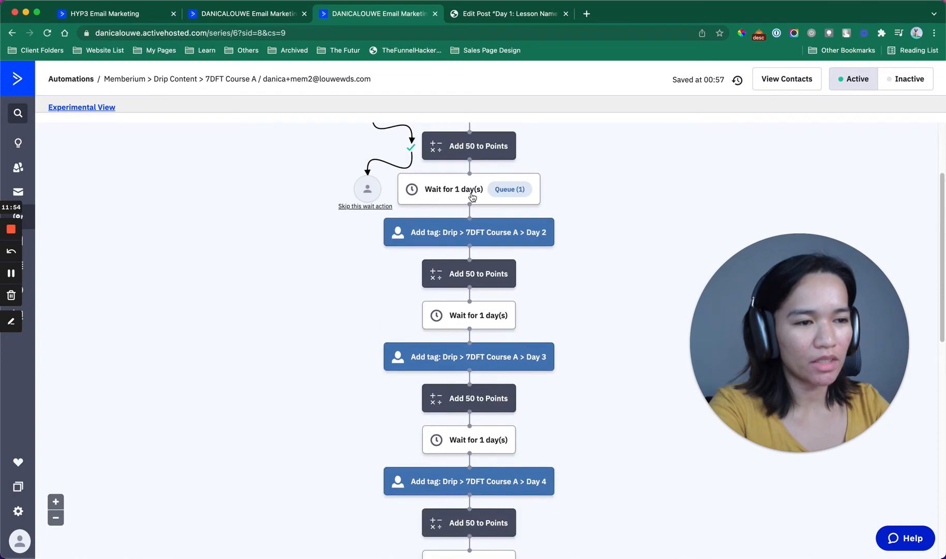
scroll(516, 365, "up", 3)
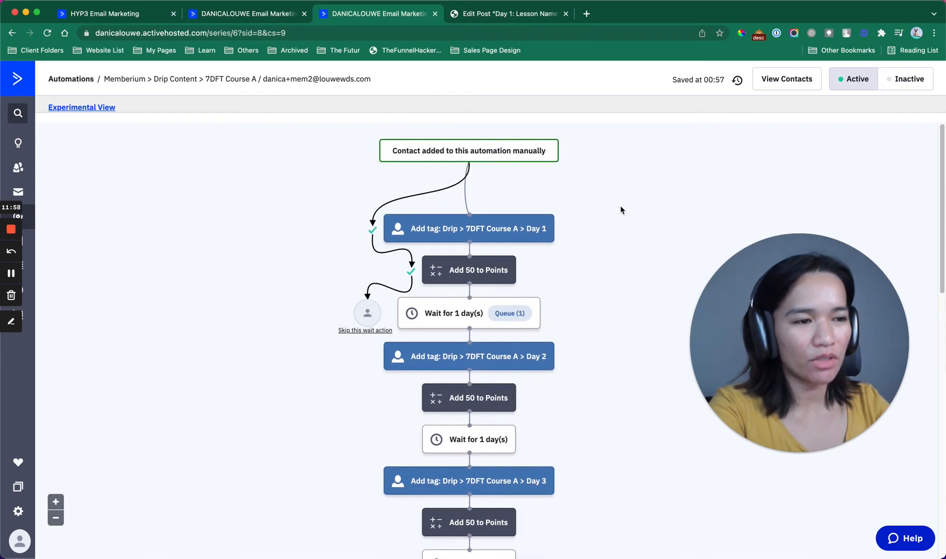
left_click(256, 14)
scroll(520, 215, "up", 2)
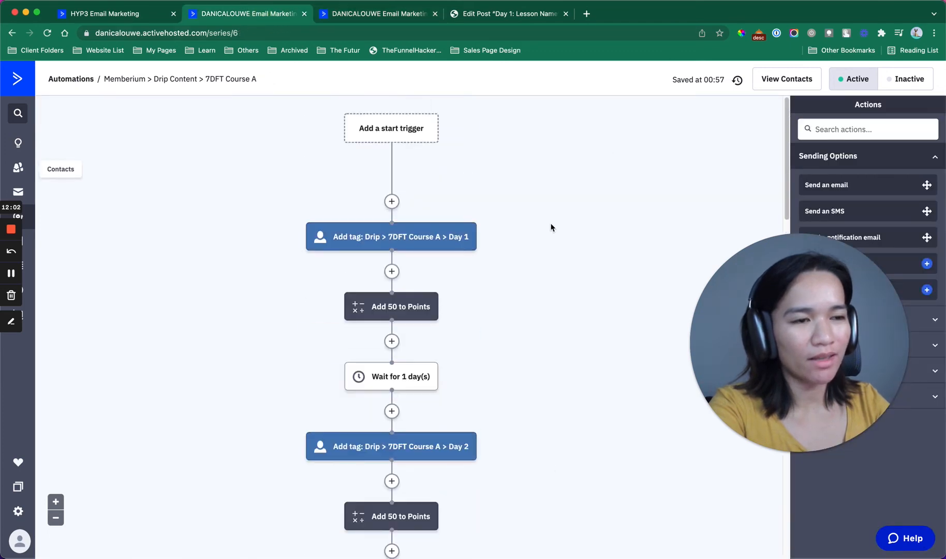
Step: Switch the first 'Wait for 1 day' step to 'Wait until my conditions are met'
left_click(402, 378)
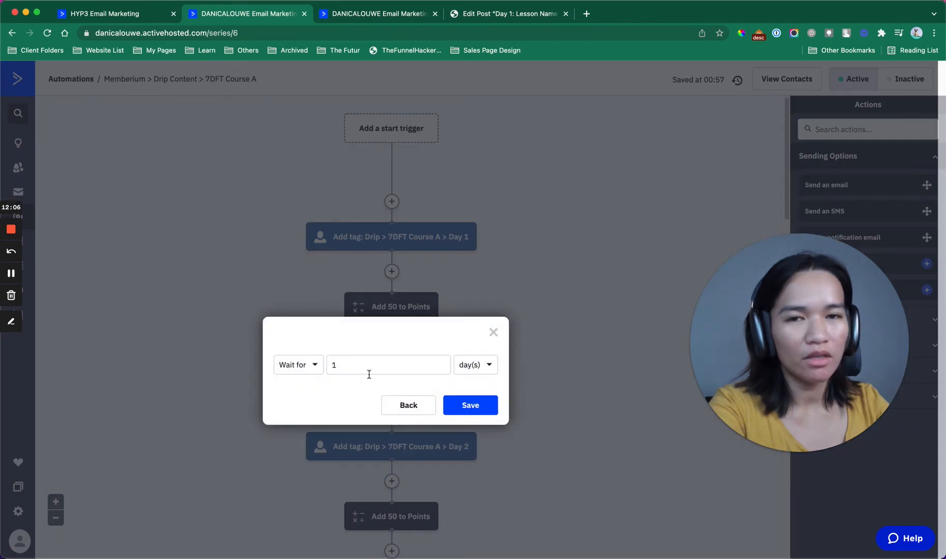
left_click(313, 366)
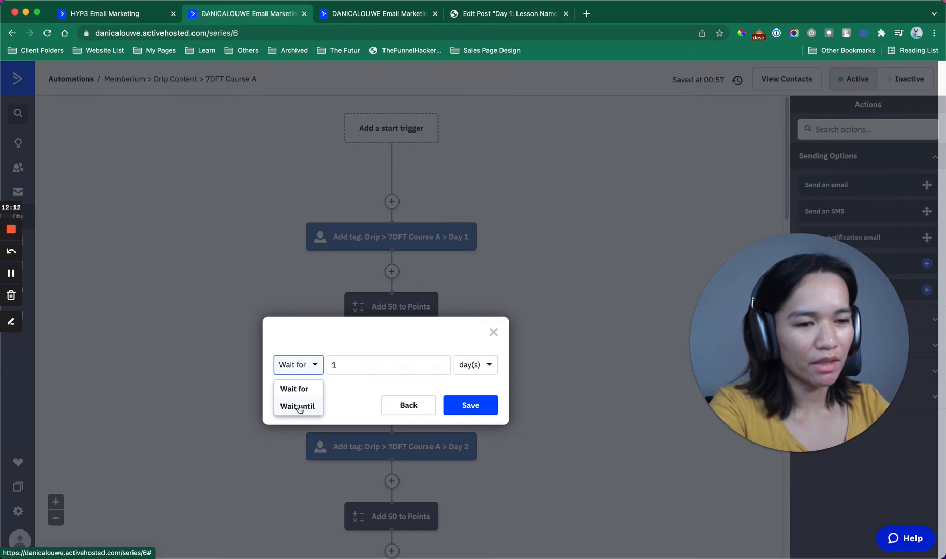
left_click(299, 406)
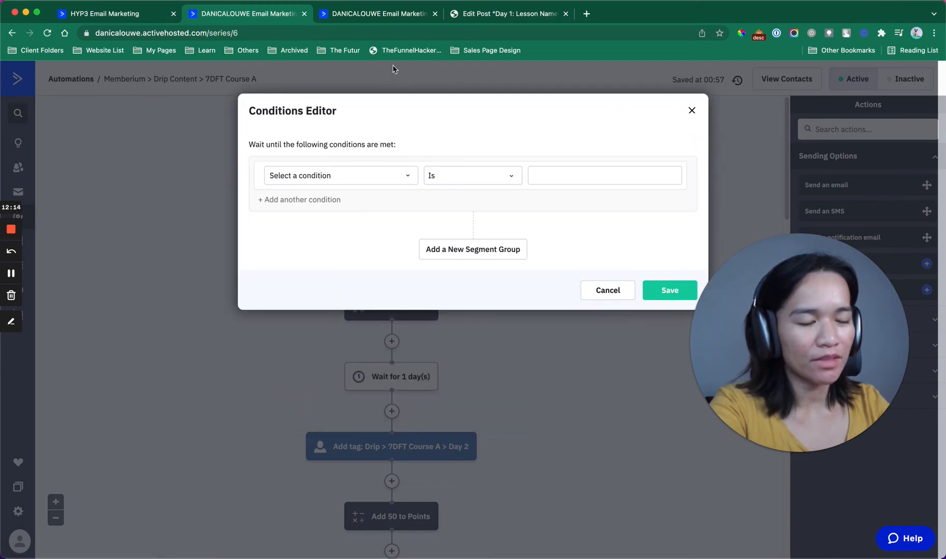
Step: Try a 'Current day of the week is Monday' condition, then cancel it
left_click(336, 176)
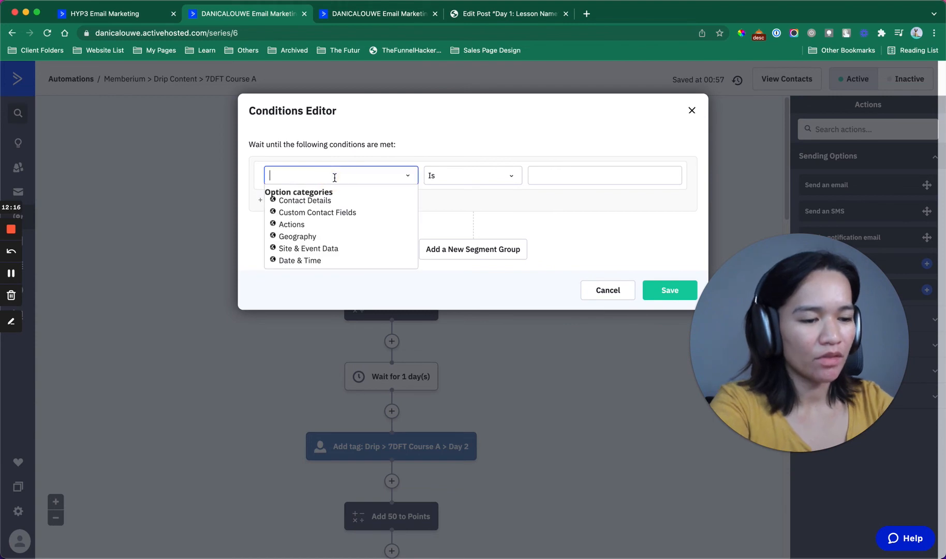
type("current dau")
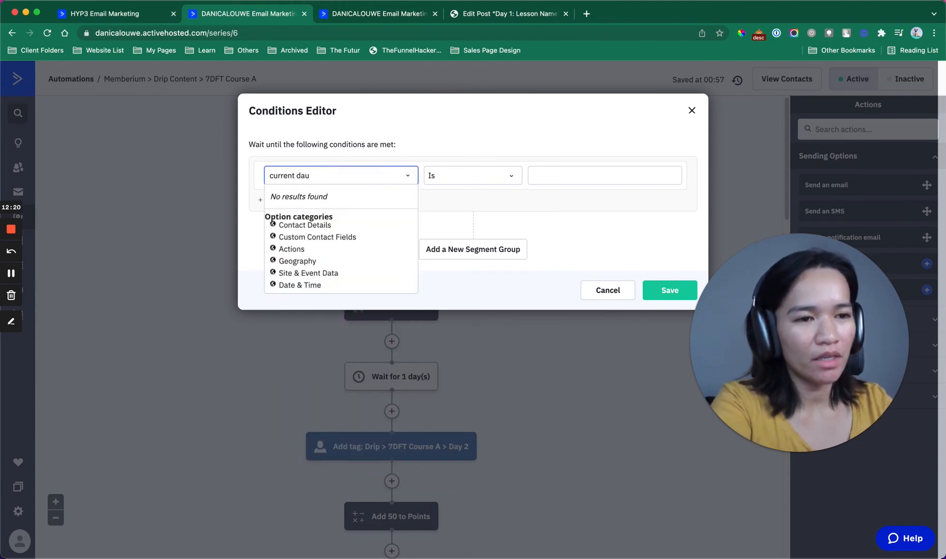
key("BackSpace")
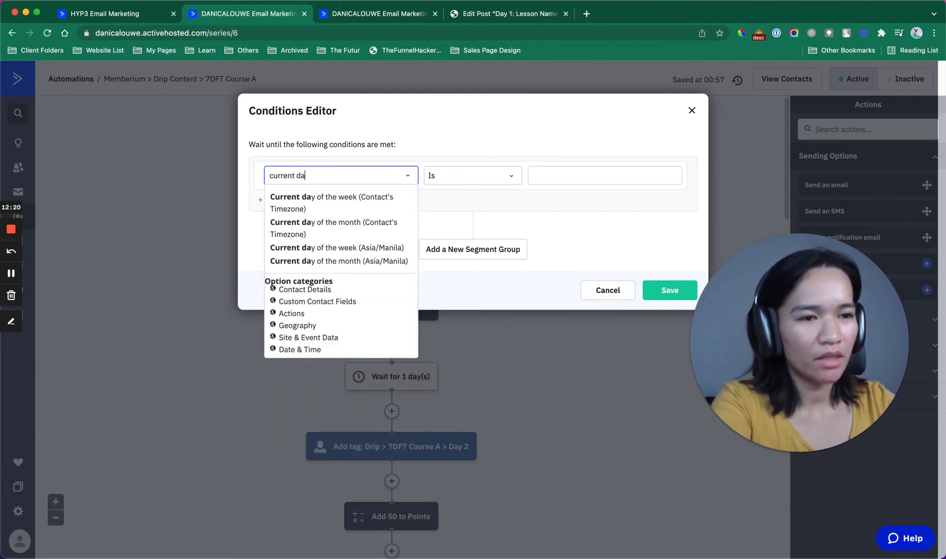
left_click(338, 200)
left_click(591, 182)
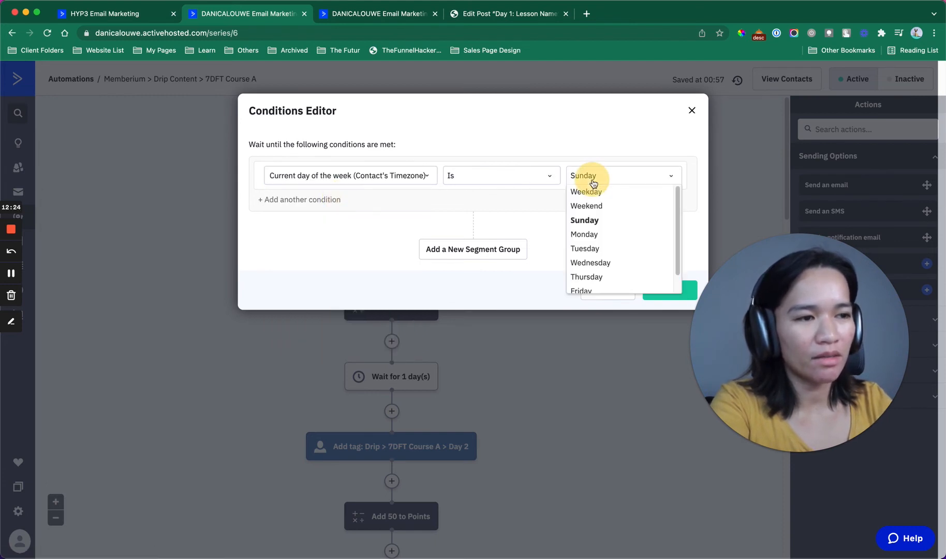
scroll(615, 255, "down", 1)
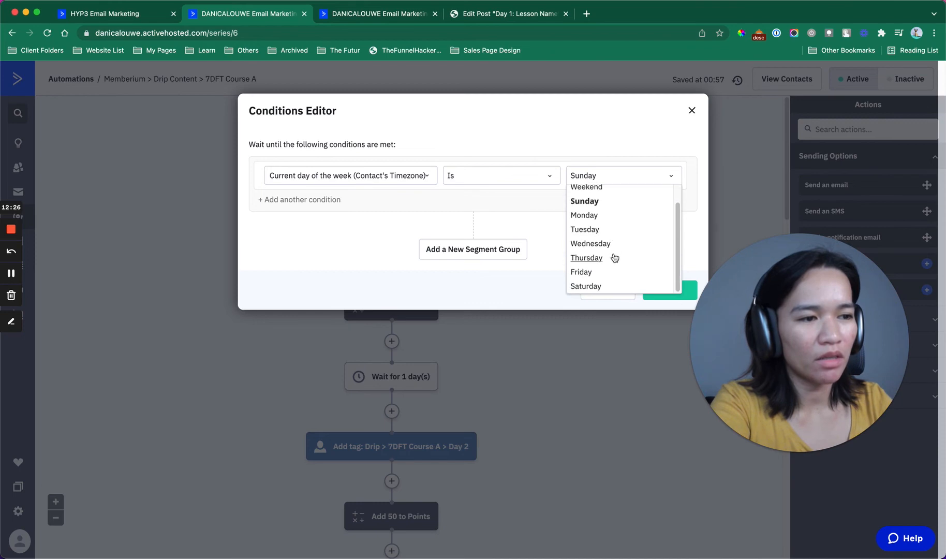
scroll(611, 254, "up", 1)
left_click(584, 235)
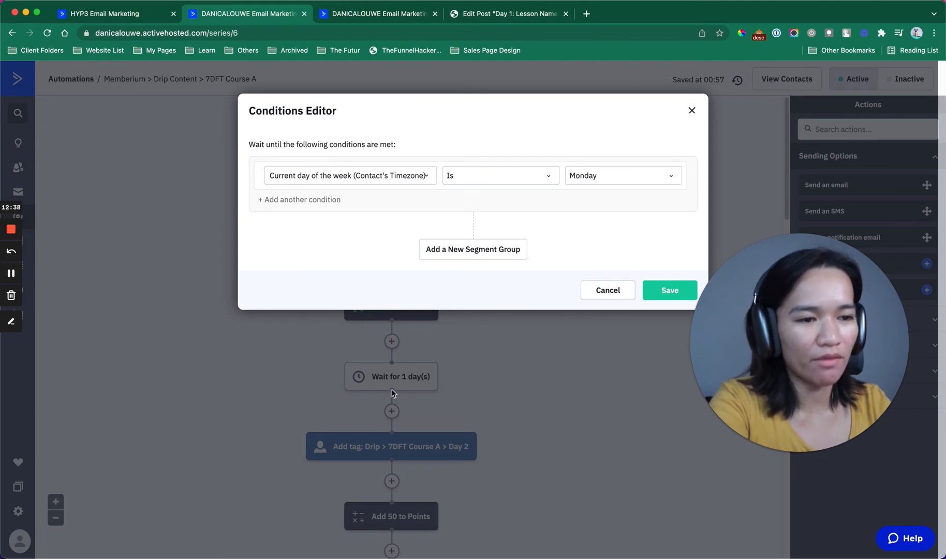
left_click(599, 296)
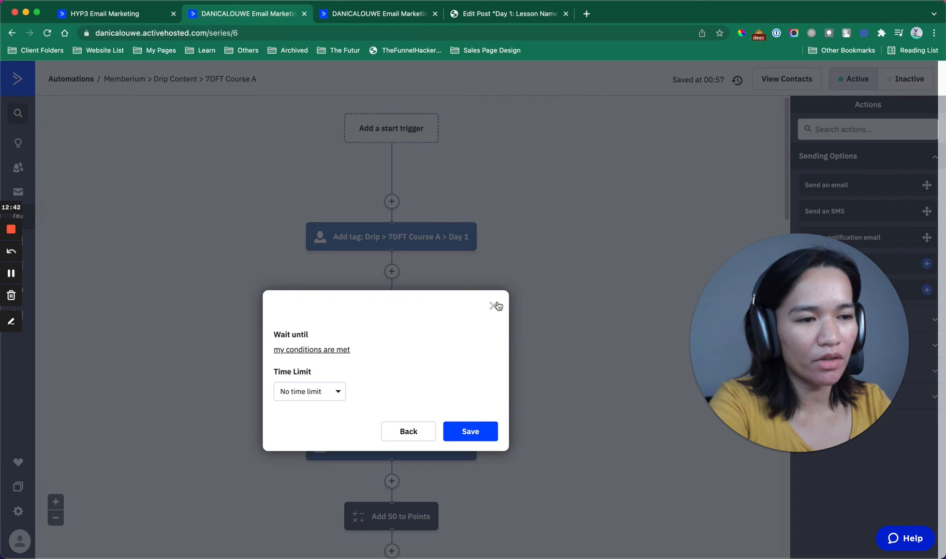
Step: Dismiss the Wait until dialog unsaved, keeping 'Wait for 1 day(s)' after the Day 1 points step
left_click(497, 305)
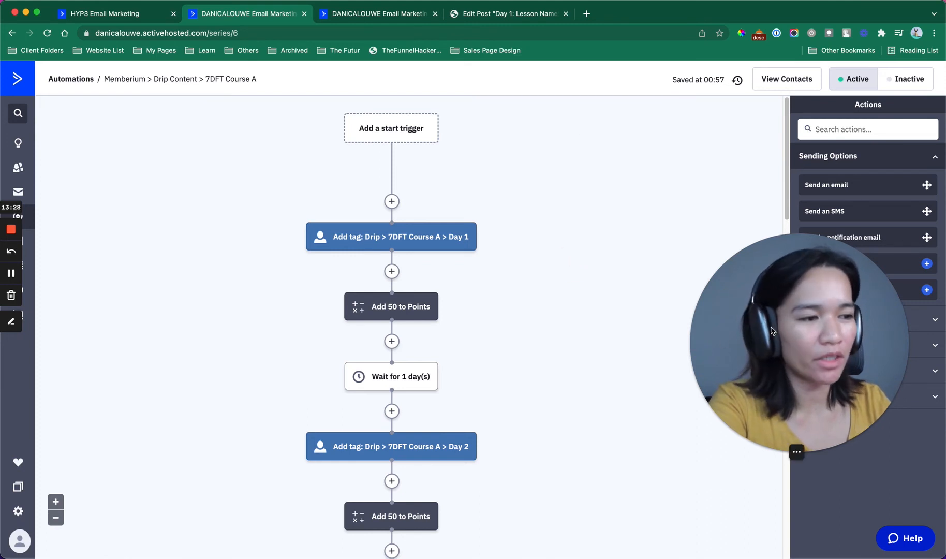
left_click_drag(786, 320, 163, 349)
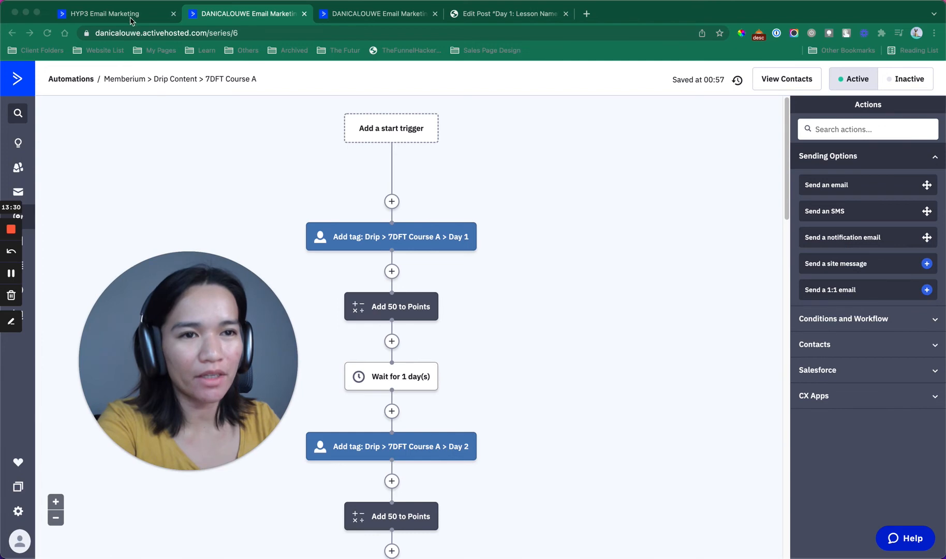
left_click(129, 14)
left_click_drag(244, 321, 625, 291)
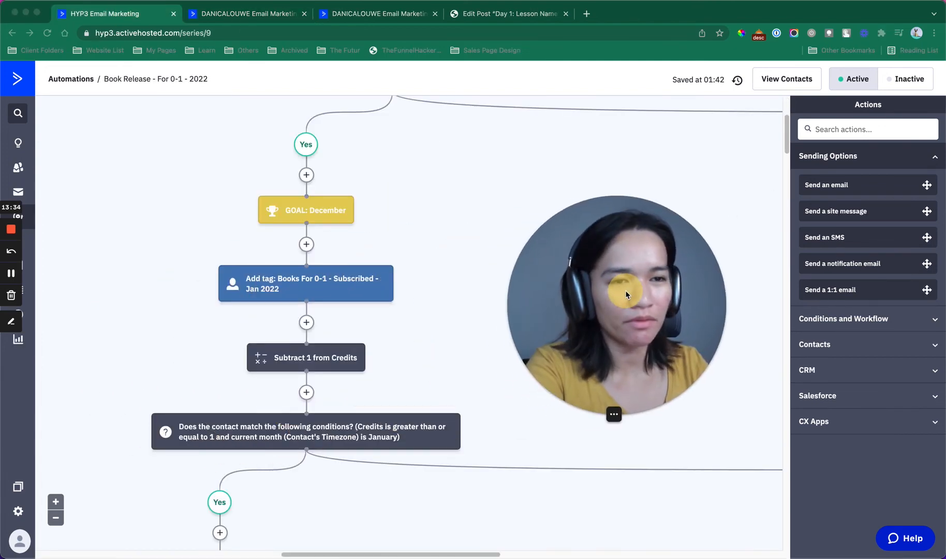
scroll(506, 203, "up", 4)
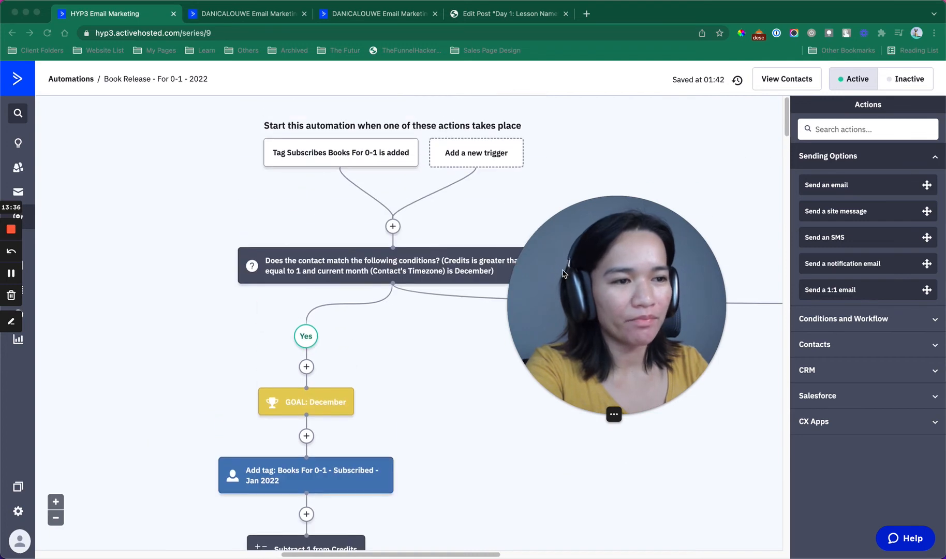
left_click_drag(563, 274, 703, 300)
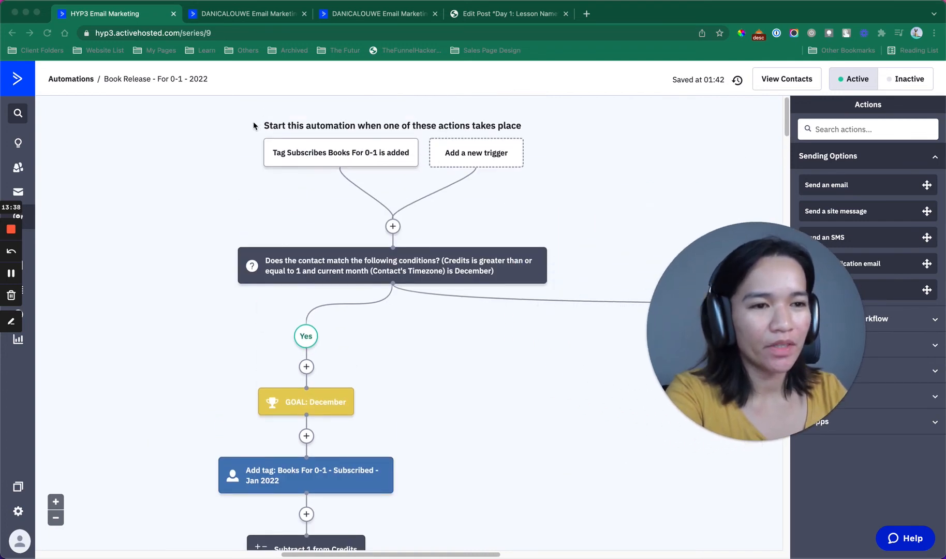
left_click(203, 175)
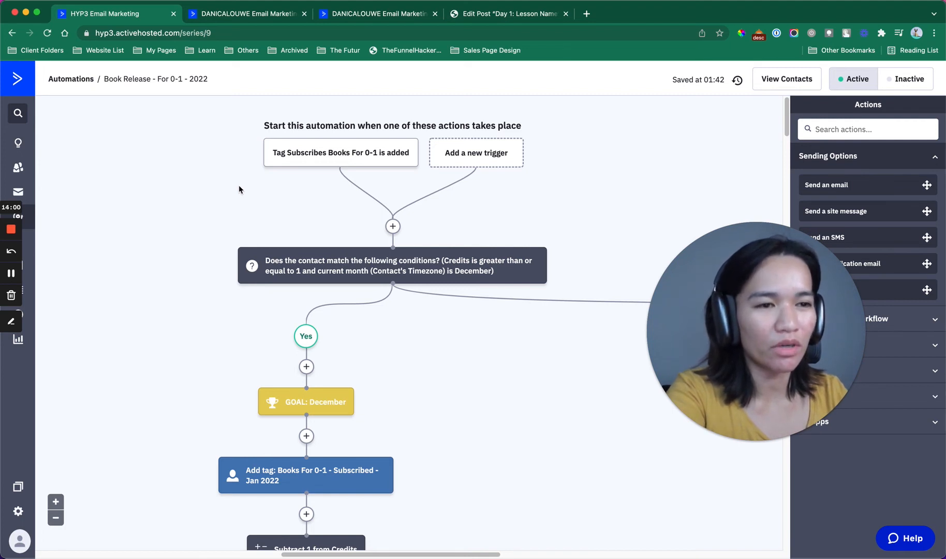
left_click(233, 132)
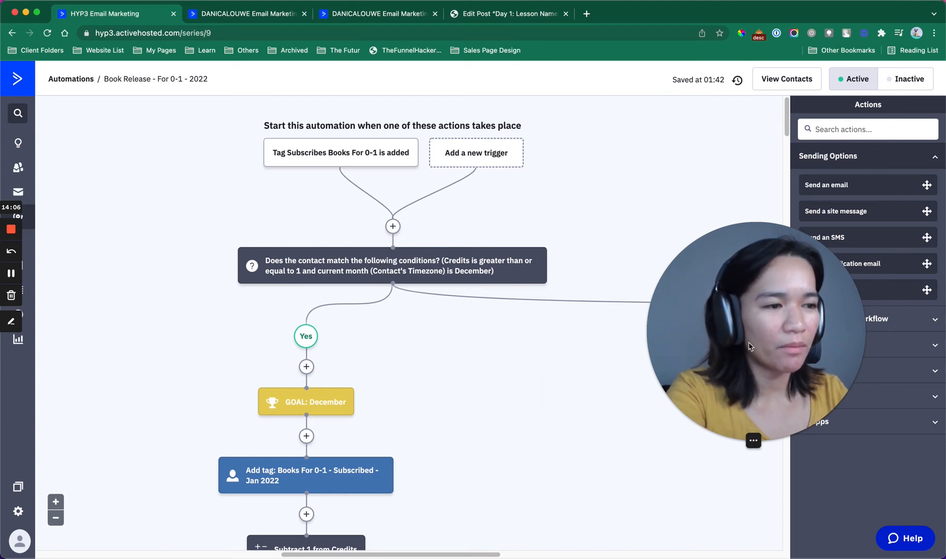
left_click_drag(670, 315, 120, 183)
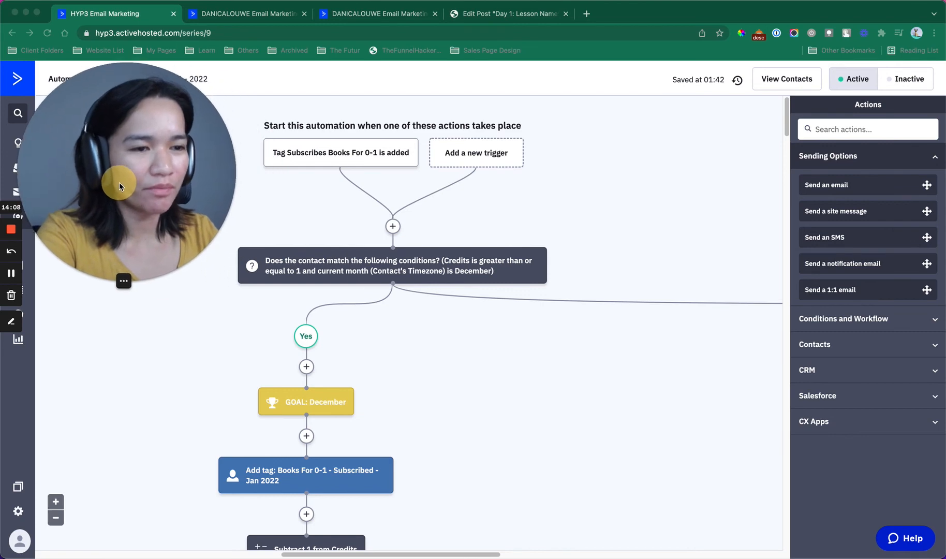
left_click(334, 270)
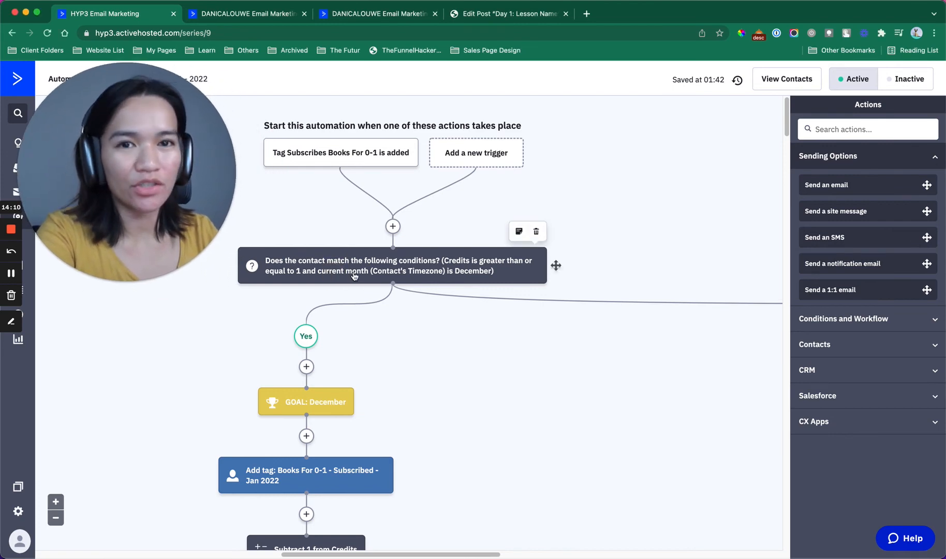
left_click(355, 272)
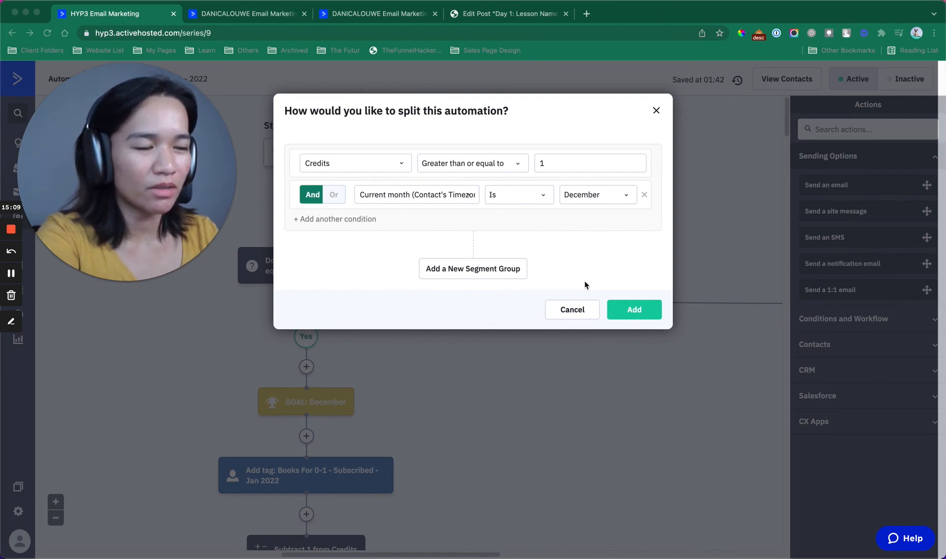
left_click(657, 111)
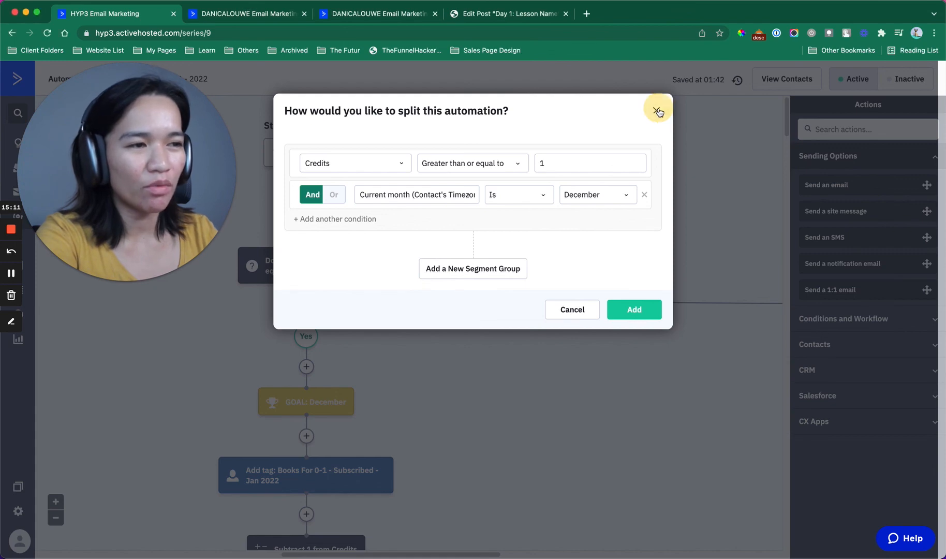
left_click(658, 111)
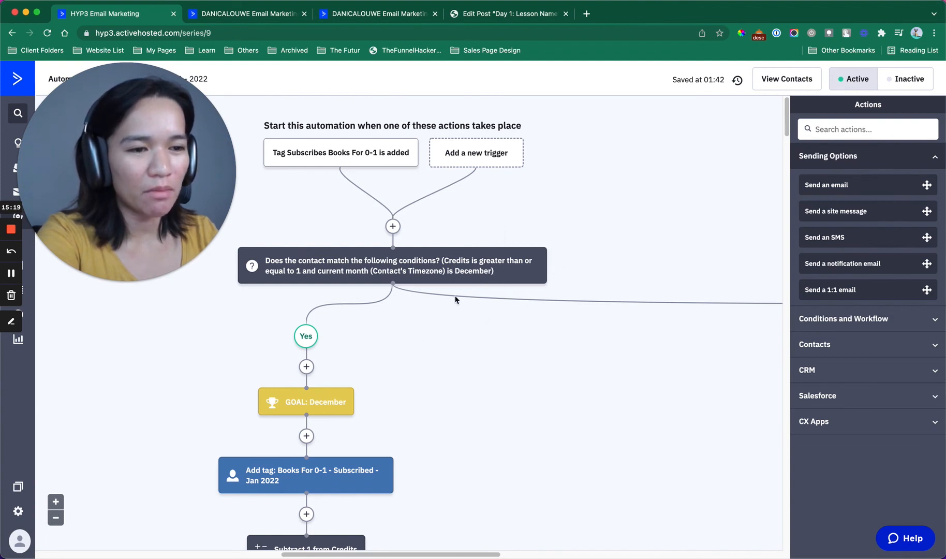
scroll(400, 377, "down", 2)
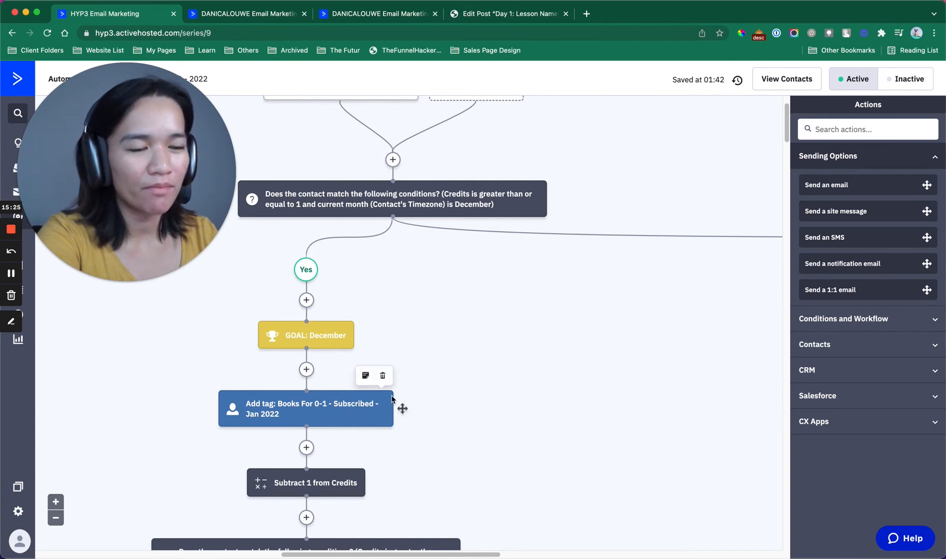
scroll(394, 408, "down", 4)
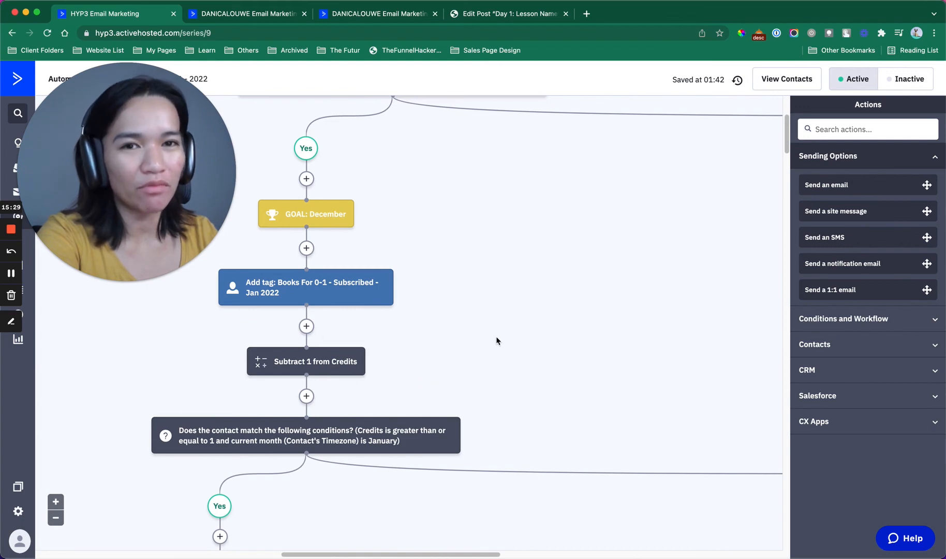
mouse_move(359, 301)
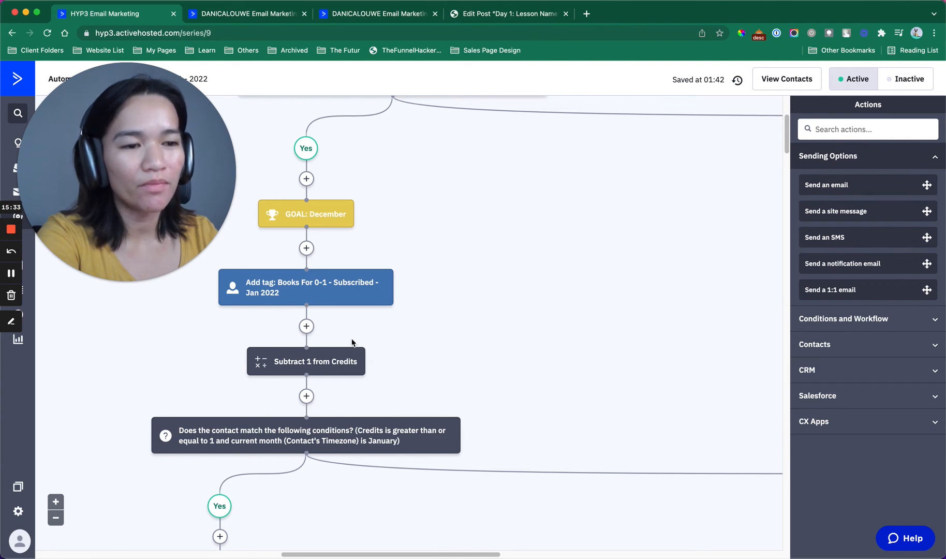
scroll(523, 315, "down", 1)
scroll(523, 312, "down", 5)
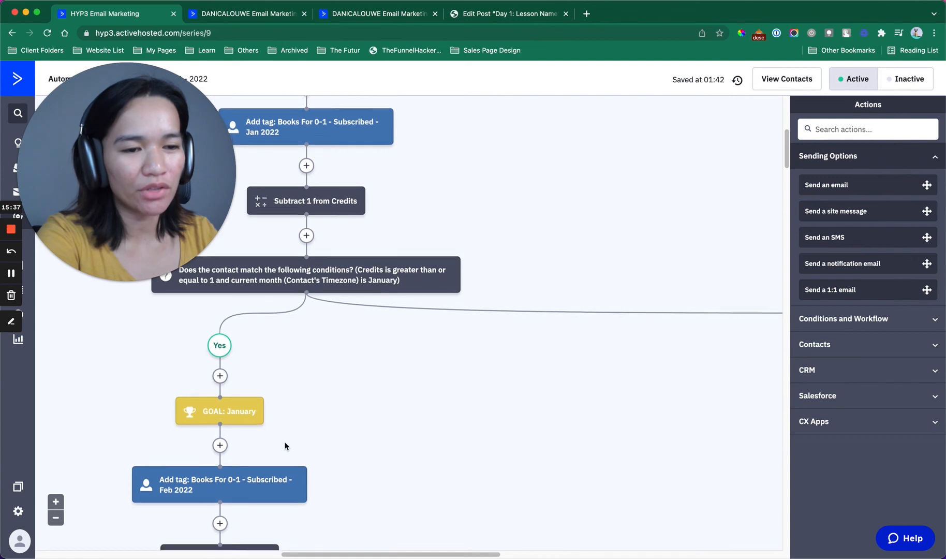
scroll(288, 441, "down", 5)
scroll(519, 361, "up", 12)
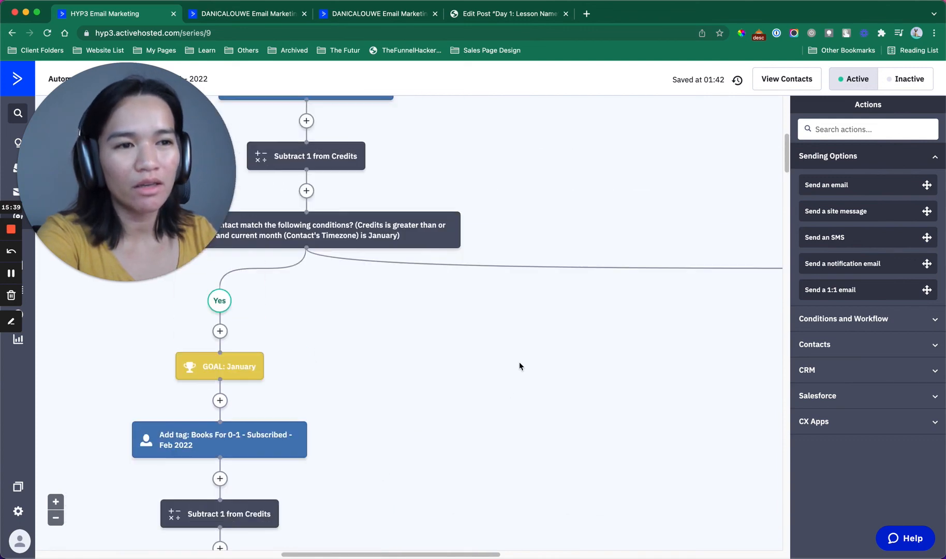
scroll(519, 360, "down", 5)
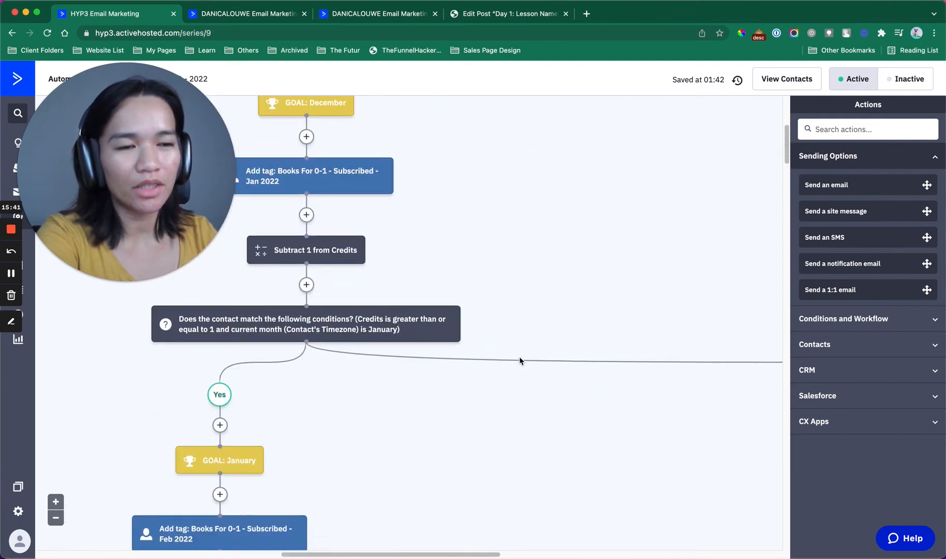
scroll(520, 361, "down", 1)
scroll(520, 361, "up", 3)
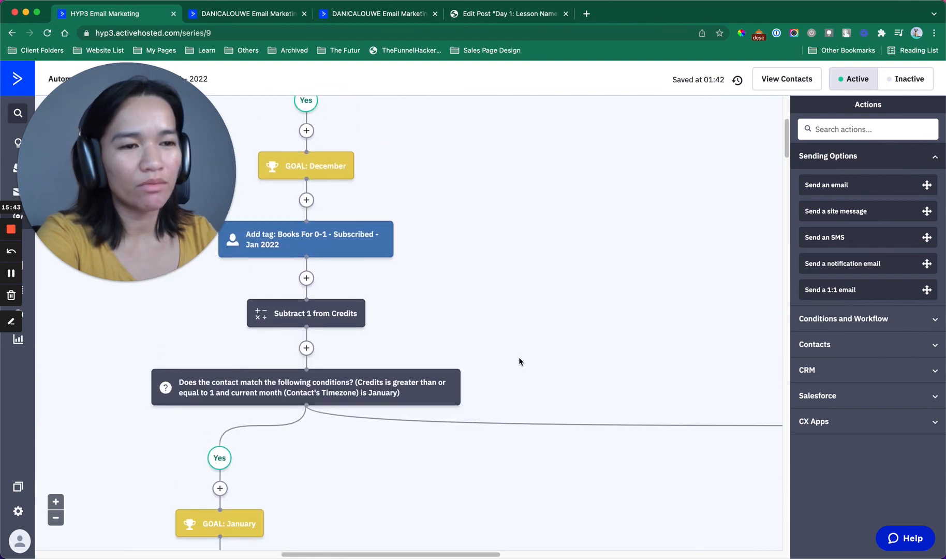
left_click_drag(159, 189, 664, 209)
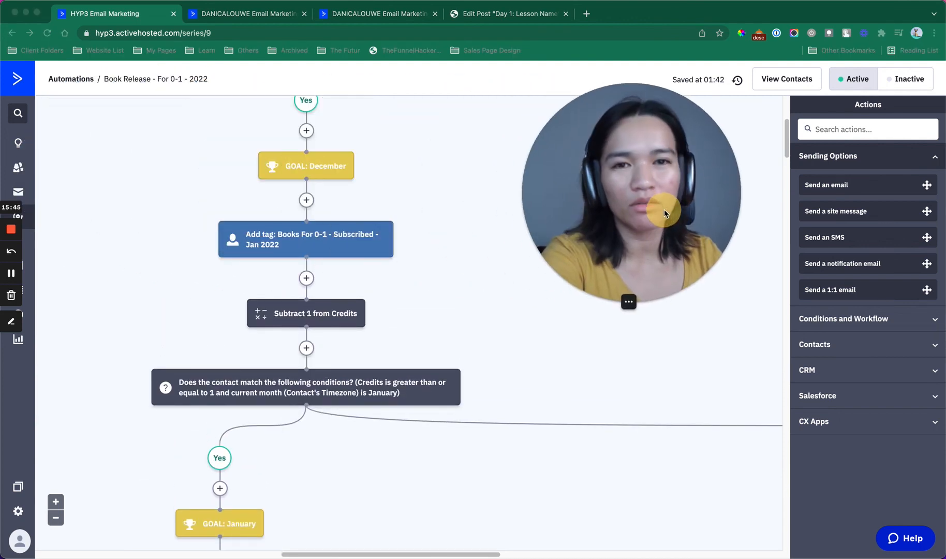
scroll(487, 231, "up", 3)
scroll(487, 231, "up", 5)
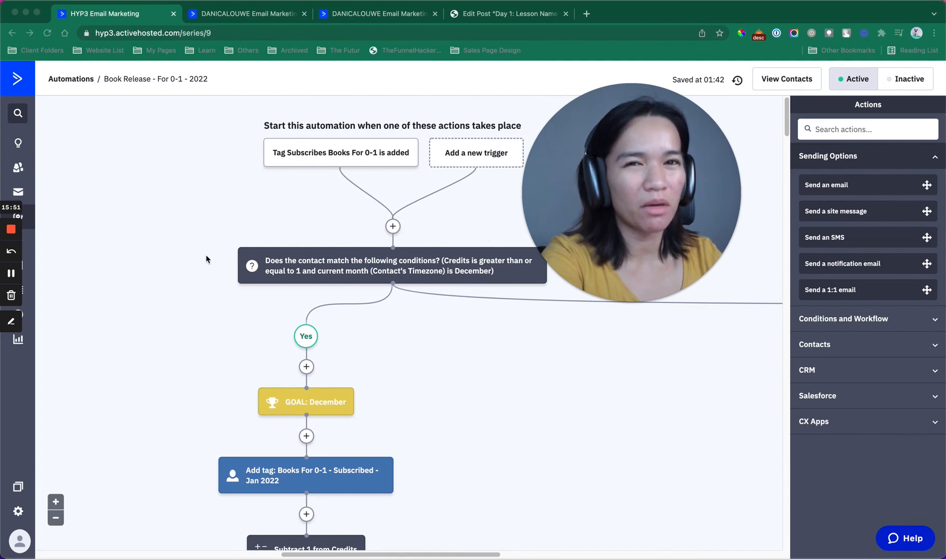
scroll(206, 260, "down", 8)
scroll(207, 261, "down", 12)
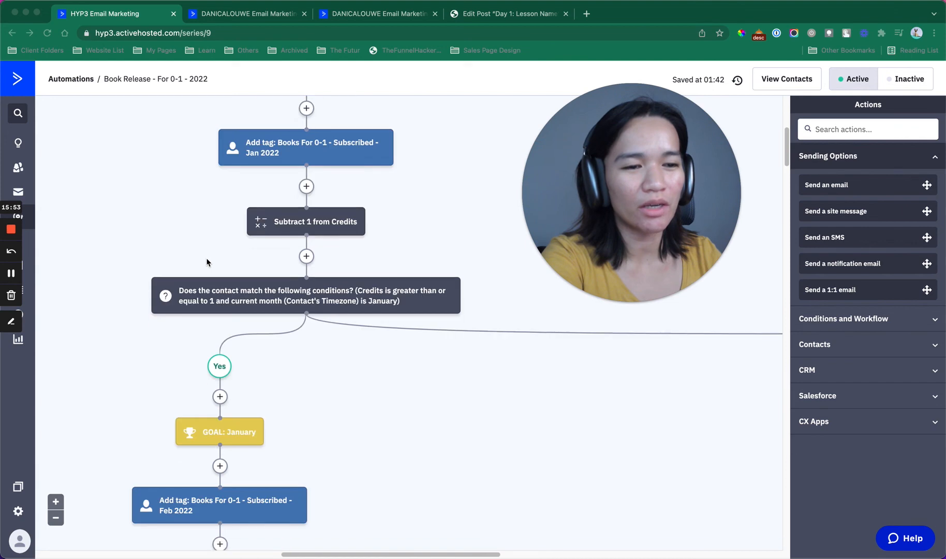
scroll(207, 264, "up", 6)
scroll(208, 264, "up", 10)
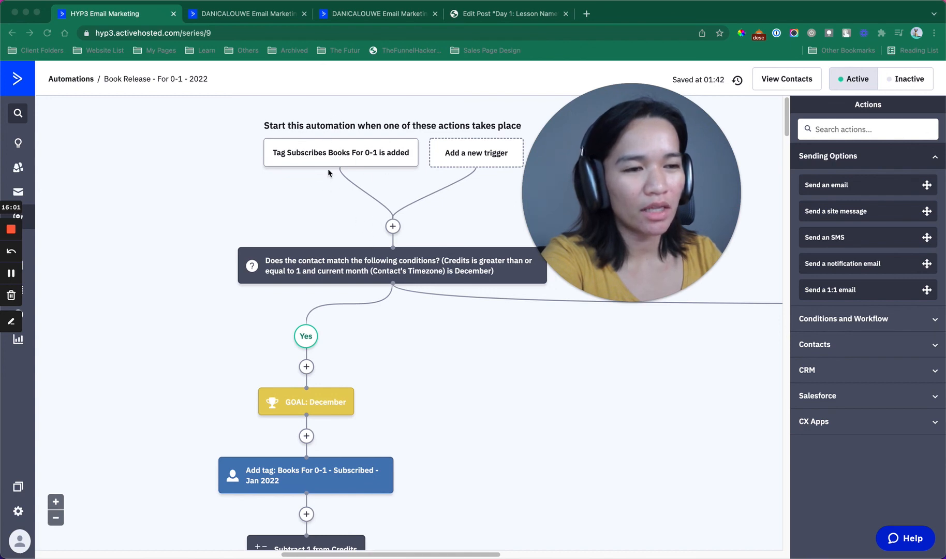
left_click(9, 319)
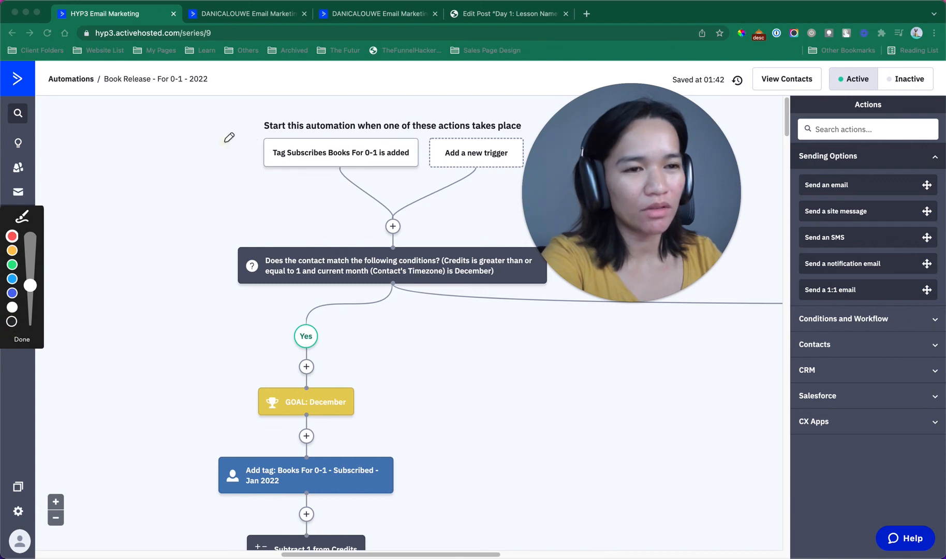
mouse_move(226, 141)
left_mouse_down()
mouse_move(215, 173)
mouse_move(221, 145)
mouse_move(214, 170)
mouse_move(228, 149)
mouse_move(241, 173)
mouse_move(222, 163)
mouse_move(230, 153)
mouse_move(251, 174)
mouse_move(254, 196)
mouse_move(225, 280)
mouse_move(253, 342)
mouse_move(229, 360)
mouse_move(273, 369)
left_mouse_up()
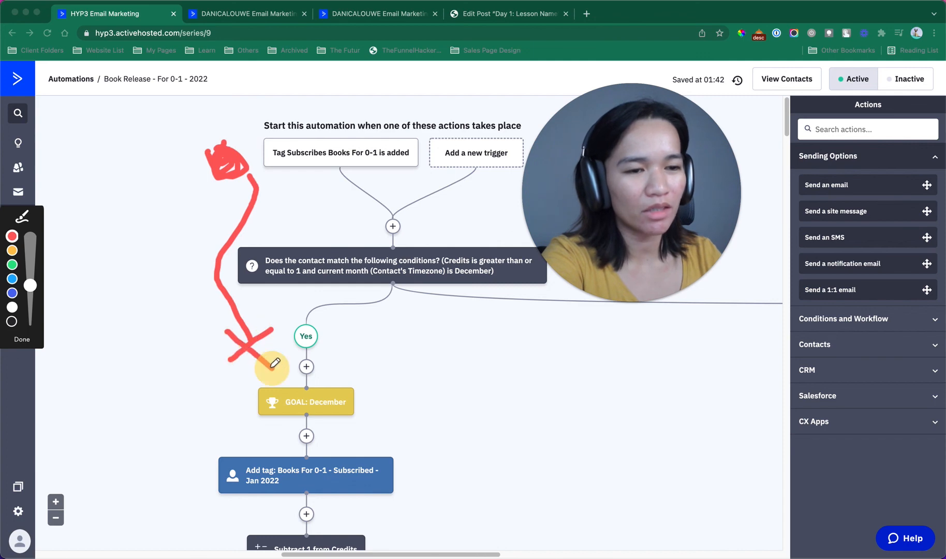
left_click(22, 339)
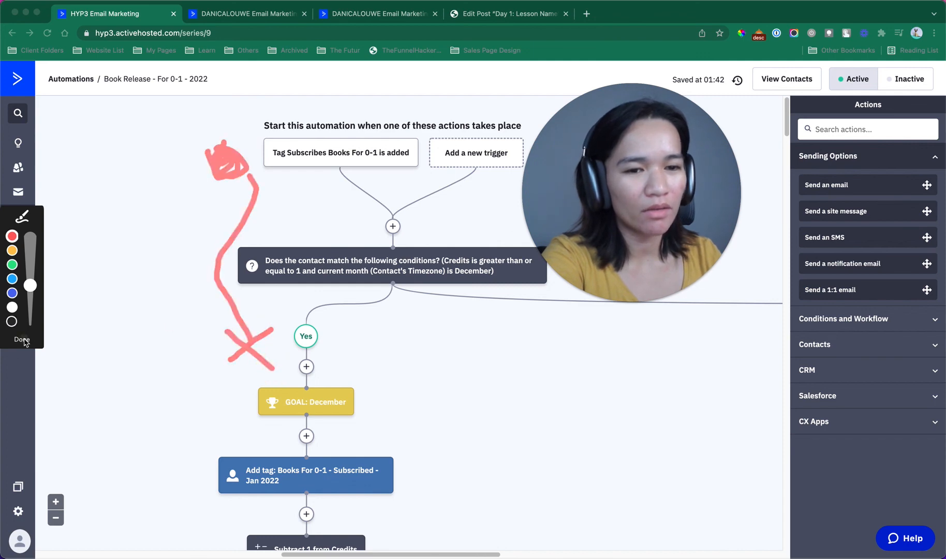
scroll(264, 325, "down", 5)
scroll(259, 321, "down", 10)
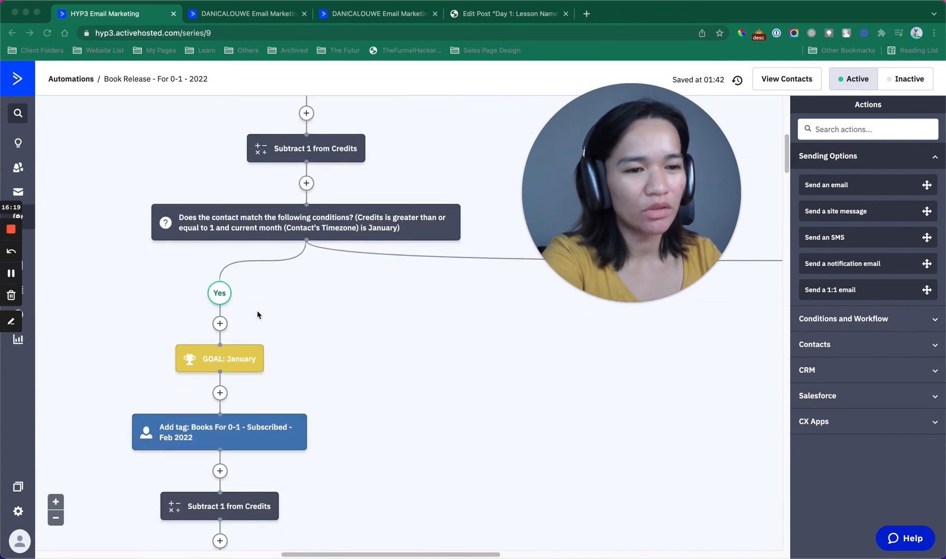
scroll(250, 319, "down", 3)
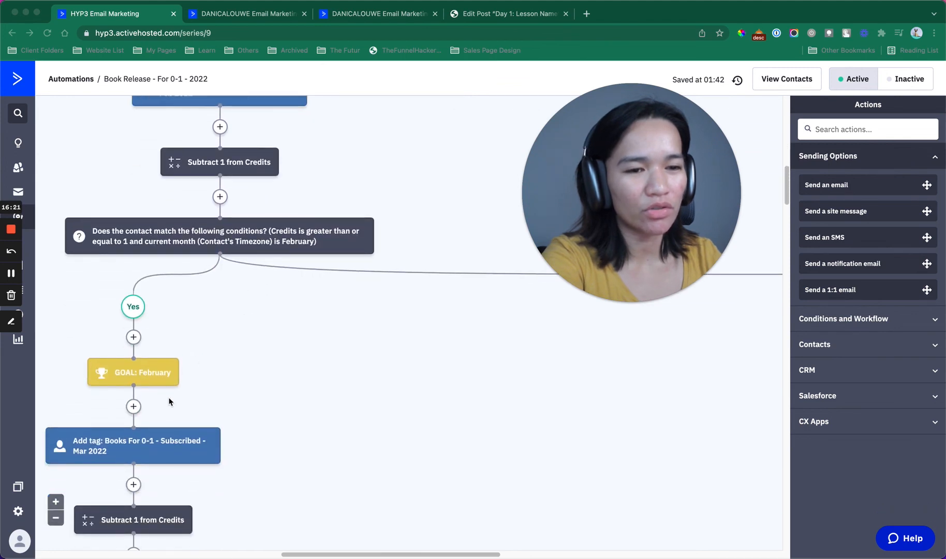
left_click(17, 321)
mouse_move(309, 346)
left_mouse_down()
mouse_move(210, 367)
mouse_move(196, 361)
mouse_move(239, 390)
left_mouse_up()
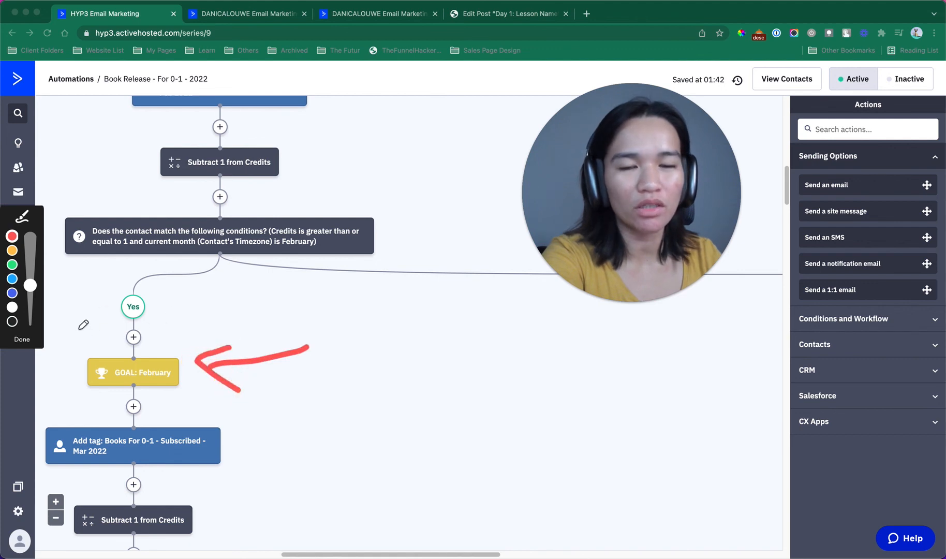
left_click(23, 339)
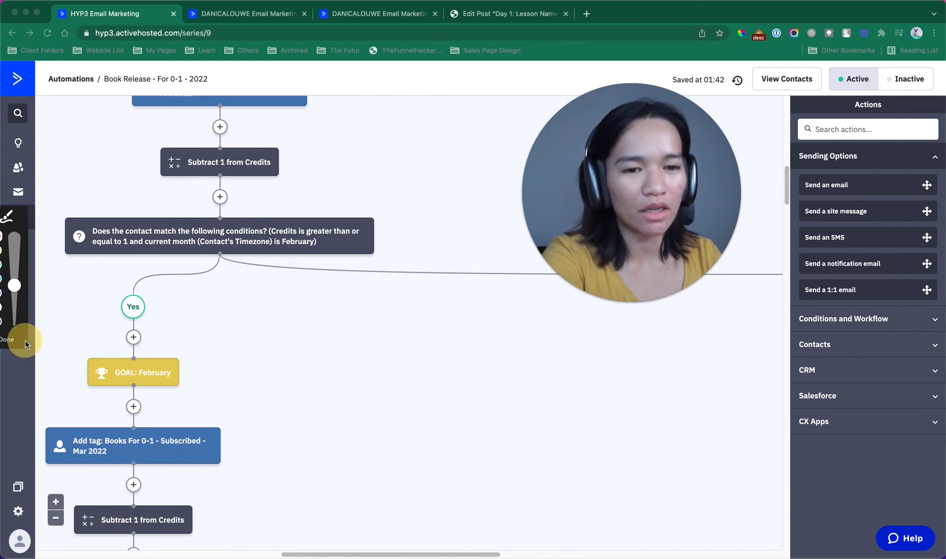
scroll(296, 337, "up", 15)
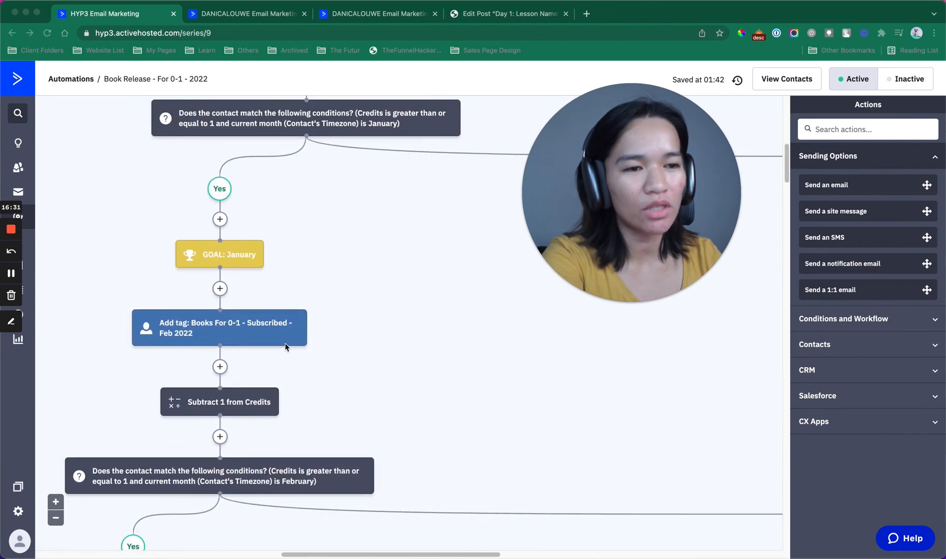
scroll(395, 252, "up", 2)
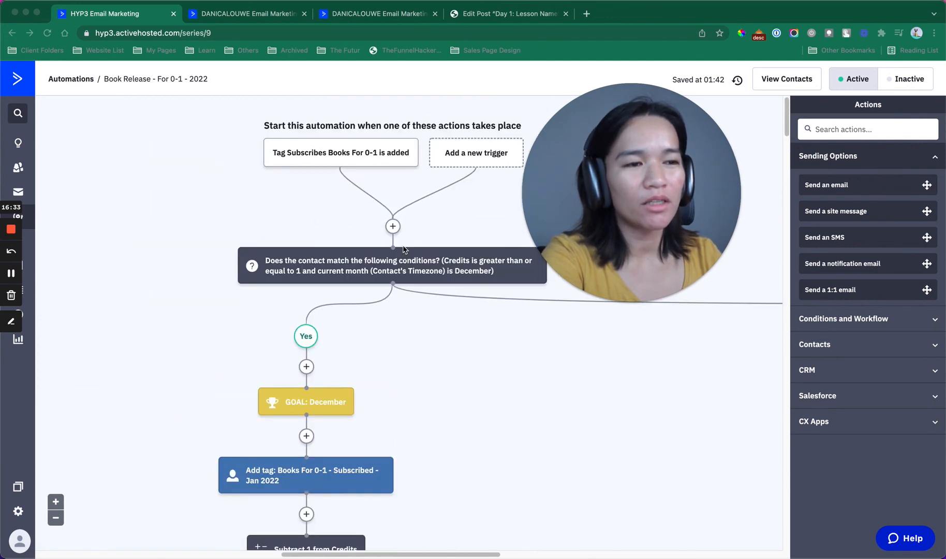